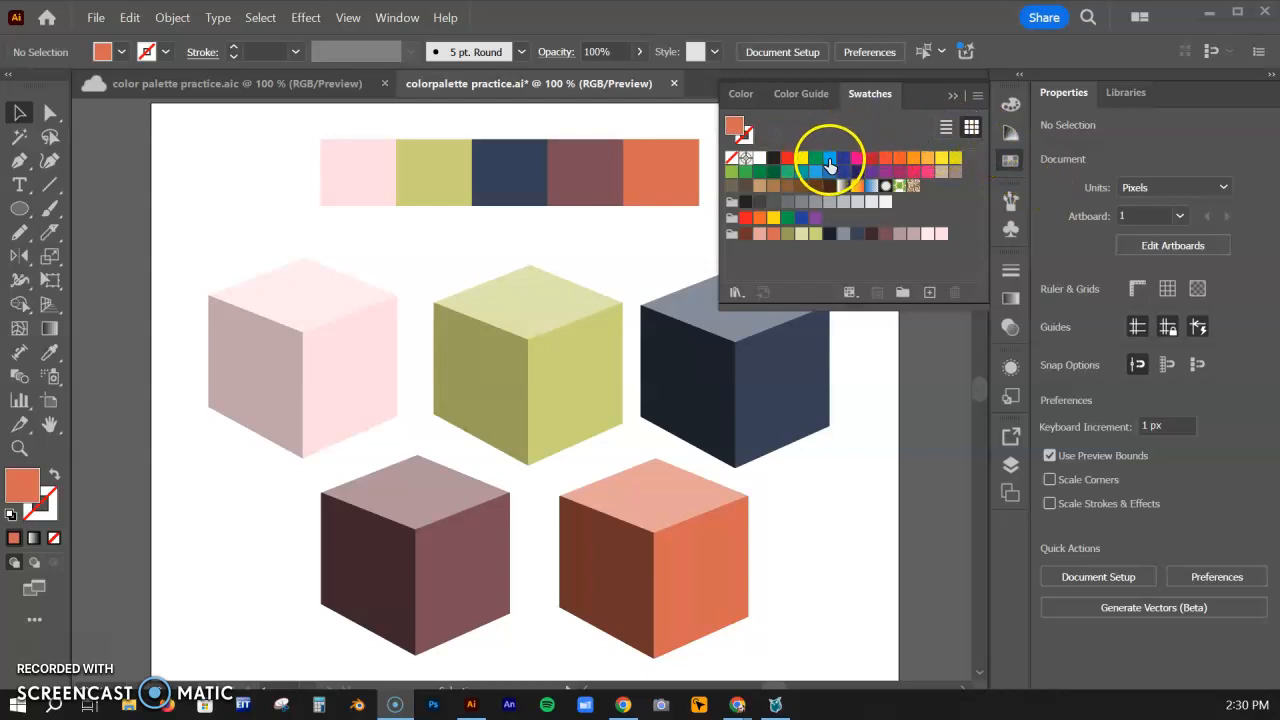
{"action": "left_click", "coordinate": [829, 162]}
{"action": "double_click", "coordinate": [829, 162]}
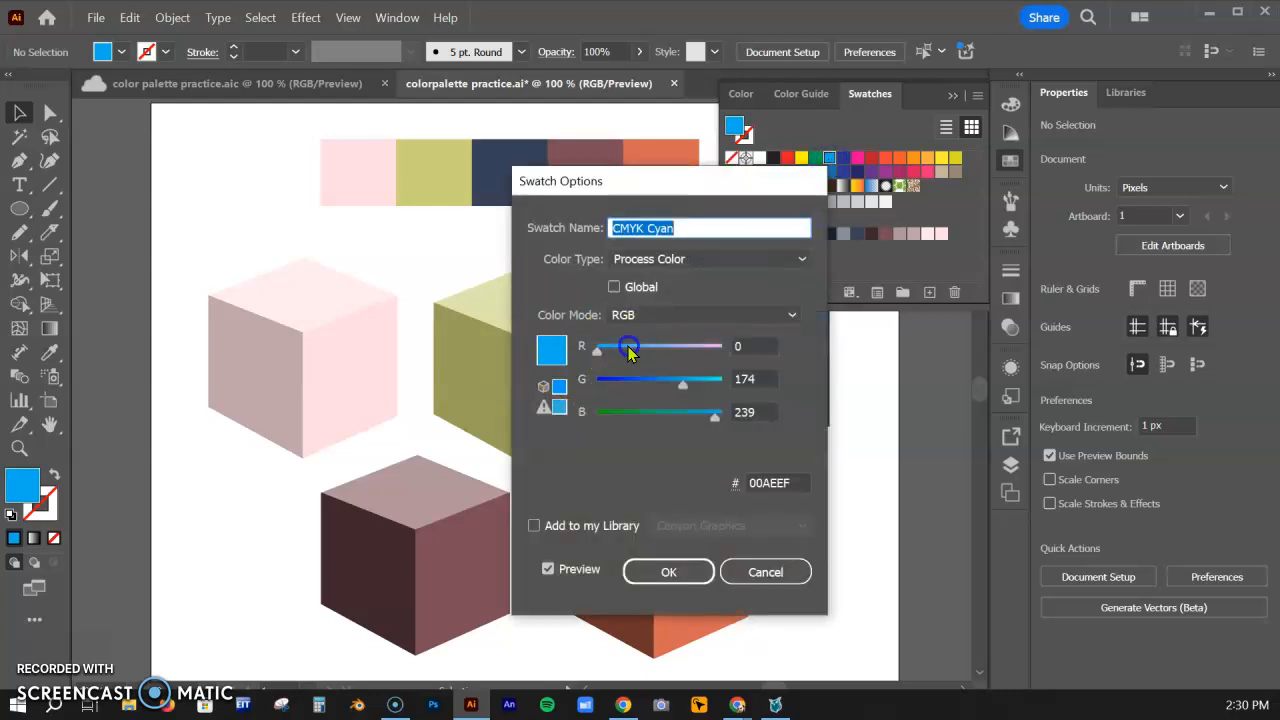
{"action": "mouse_move", "coordinate": [649, 350]}
{"action": "left_mouse_down"}
{"action": "mouse_move", "coordinate": [630, 348]}
{"action": "mouse_move", "coordinate": [656, 348]}
{"action": "left_mouse_up"}
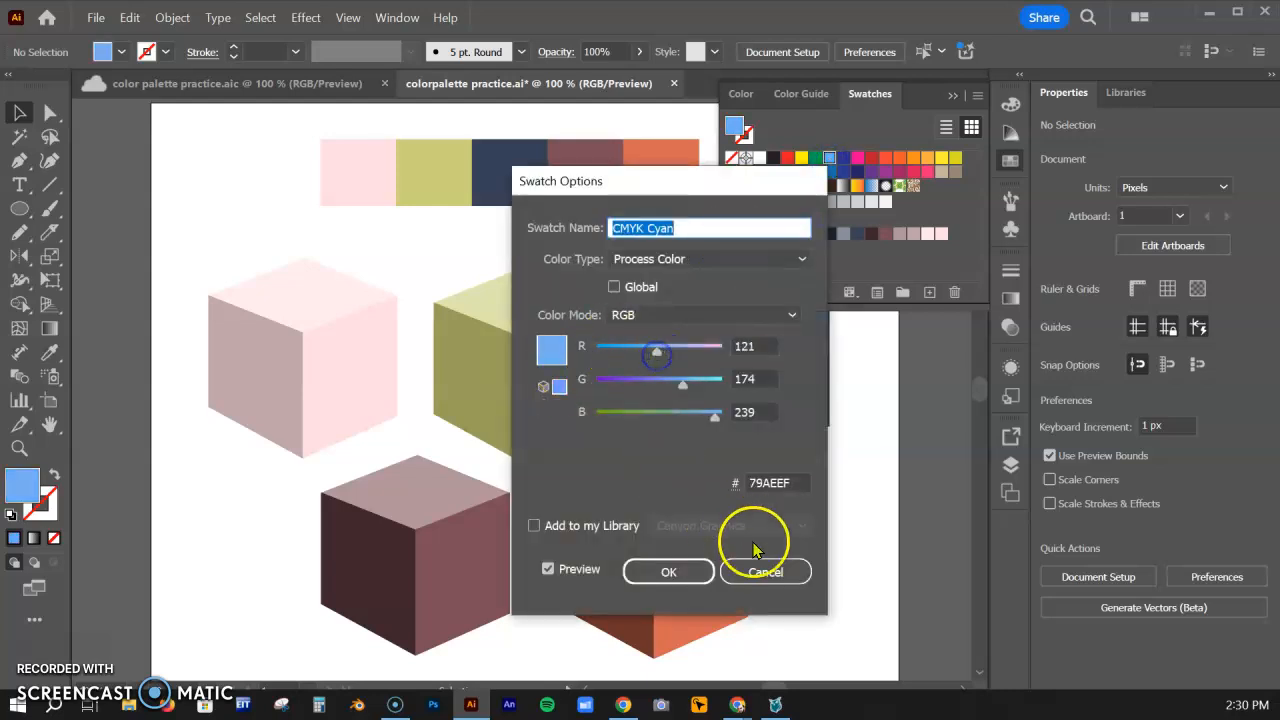
{"action": "left_click", "coordinate": [758, 566]}
Set the fill to light blue 4AB3FF by sampling the colour spectrum
{"action": "left_click", "coordinate": [1008, 106]}
{"action": "left_click", "coordinate": [840, 264]}
{"action": "mouse_move", "coordinate": [850, 262]}
{"action": "left_mouse_down"}
{"action": "mouse_move", "coordinate": [900, 268]}
{"action": "mouse_move", "coordinate": [760, 266]}
{"action": "mouse_move", "coordinate": [851, 277]}
{"action": "mouse_move", "coordinate": [894, 257]}
{"action": "mouse_move", "coordinate": [866, 260]}
{"action": "left_mouse_up"}
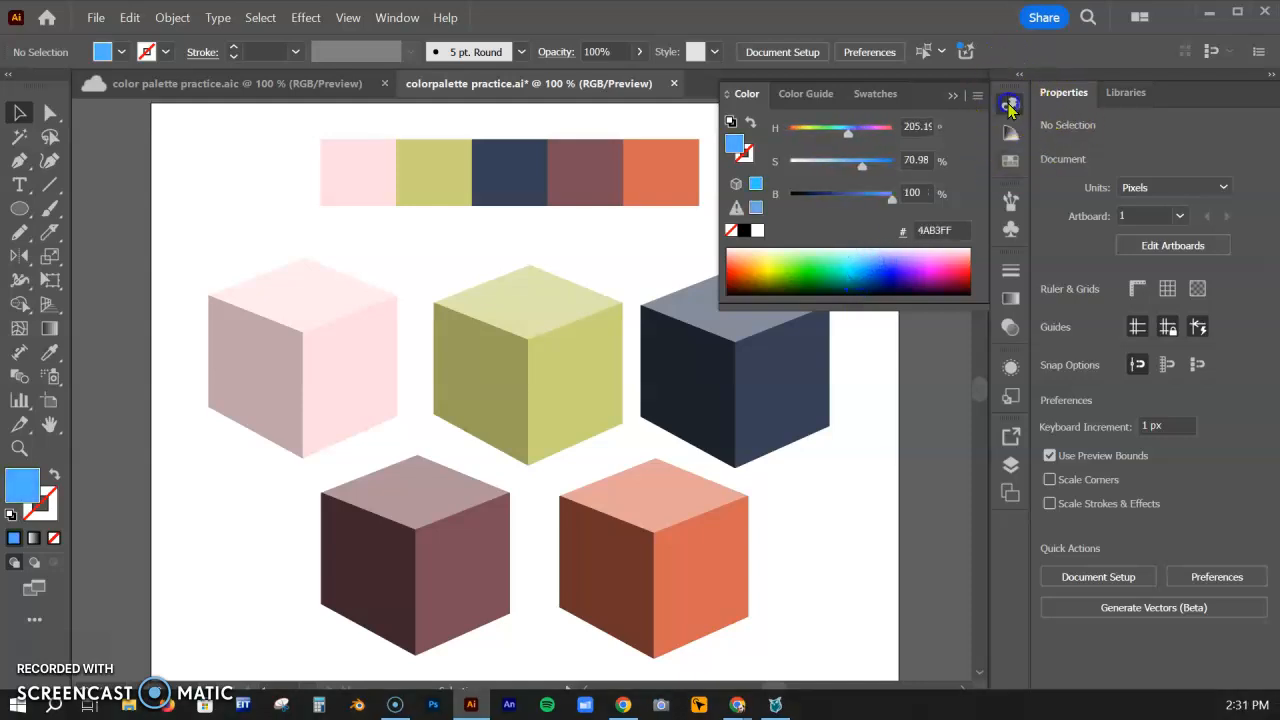
{"action": "left_click", "coordinate": [1010, 102]}
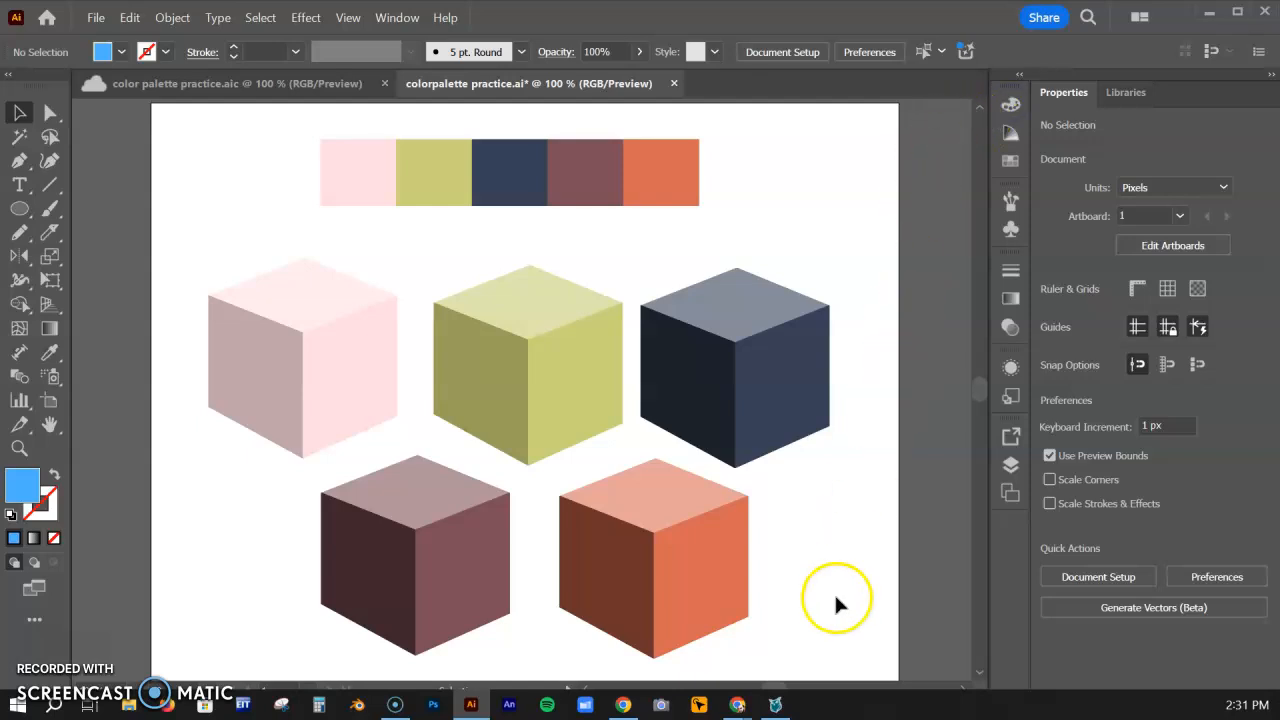
Switch to the Coolors website in Chrome and start its palette generator
{"action": "mouse_move", "coordinate": [737, 705]}
{"action": "left_click", "coordinate": [815, 660]}
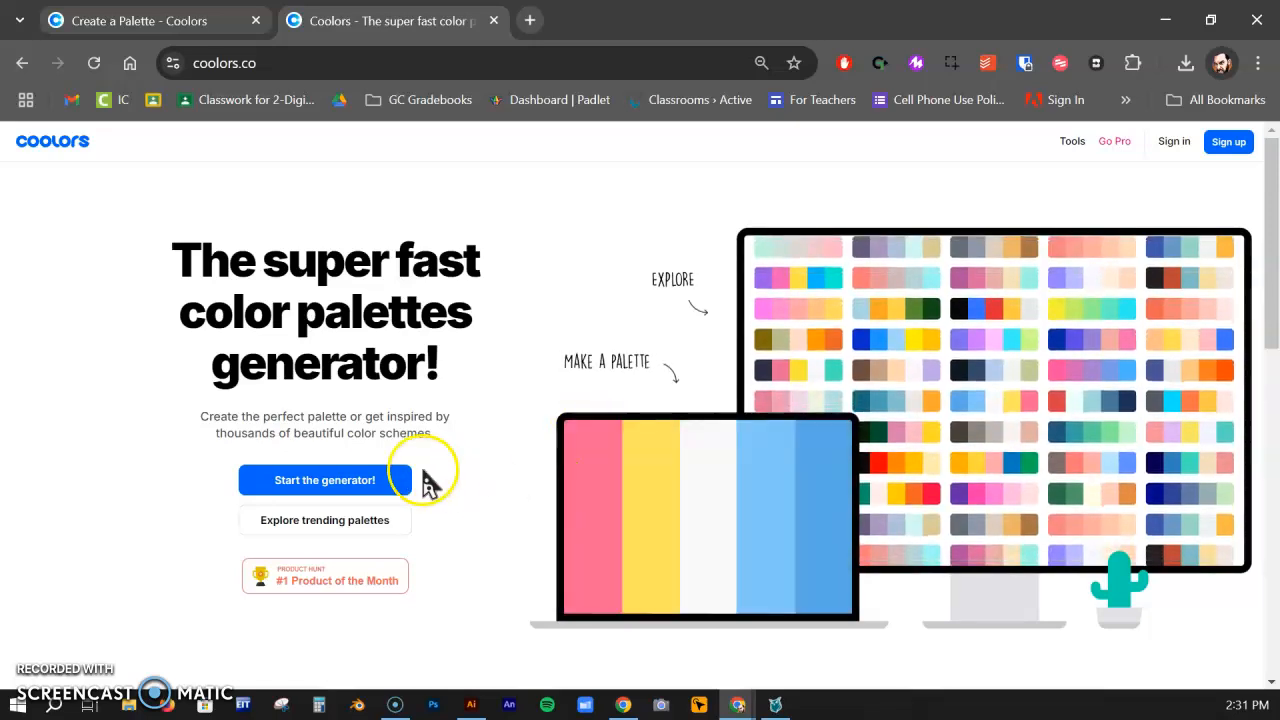
{"action": "left_click", "coordinate": [371, 484]}
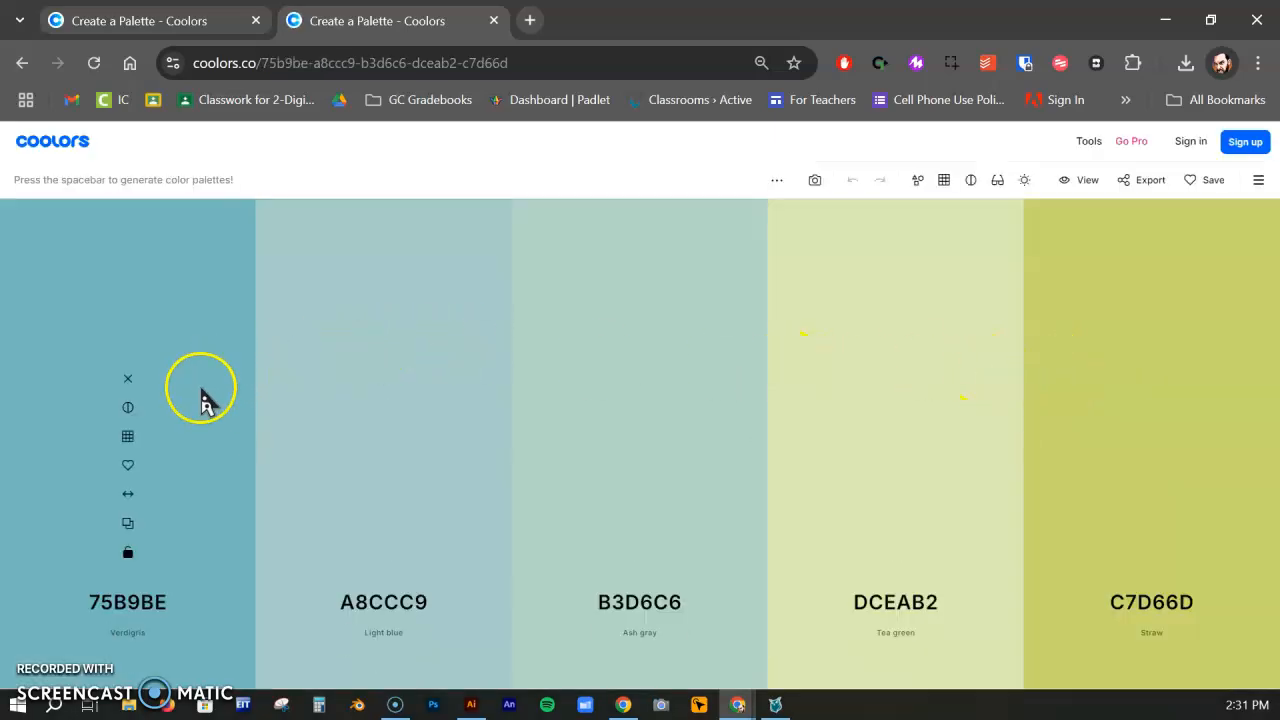
Change the palette's middle colour to dark green 3E7D61 and lock it
{"action": "left_click", "coordinate": [648, 608]}
{"action": "mouse_move", "coordinate": [620, 431]}
{"action": "left_mouse_down"}
{"action": "mouse_move", "coordinate": [634, 411]}
{"action": "mouse_move", "coordinate": [641, 432]}
{"action": "left_mouse_up"}
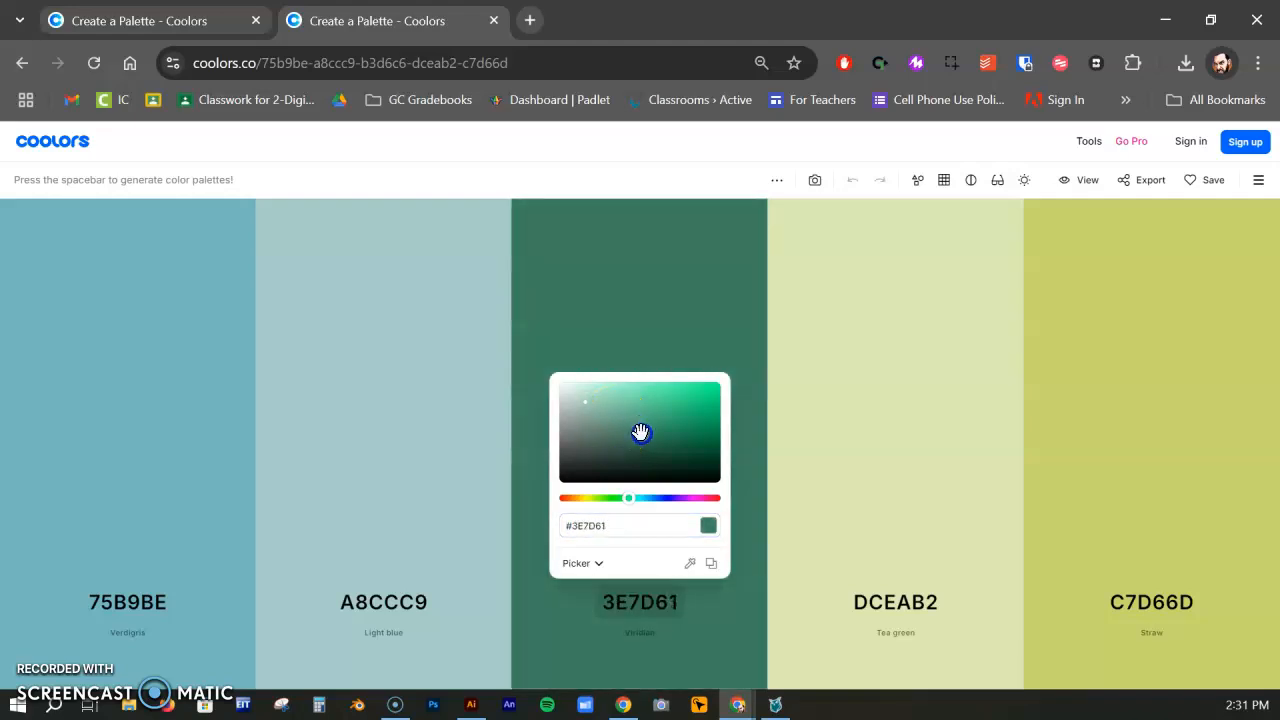
{"action": "left_click", "coordinate": [752, 483]}
{"action": "left_click", "coordinate": [640, 551]}
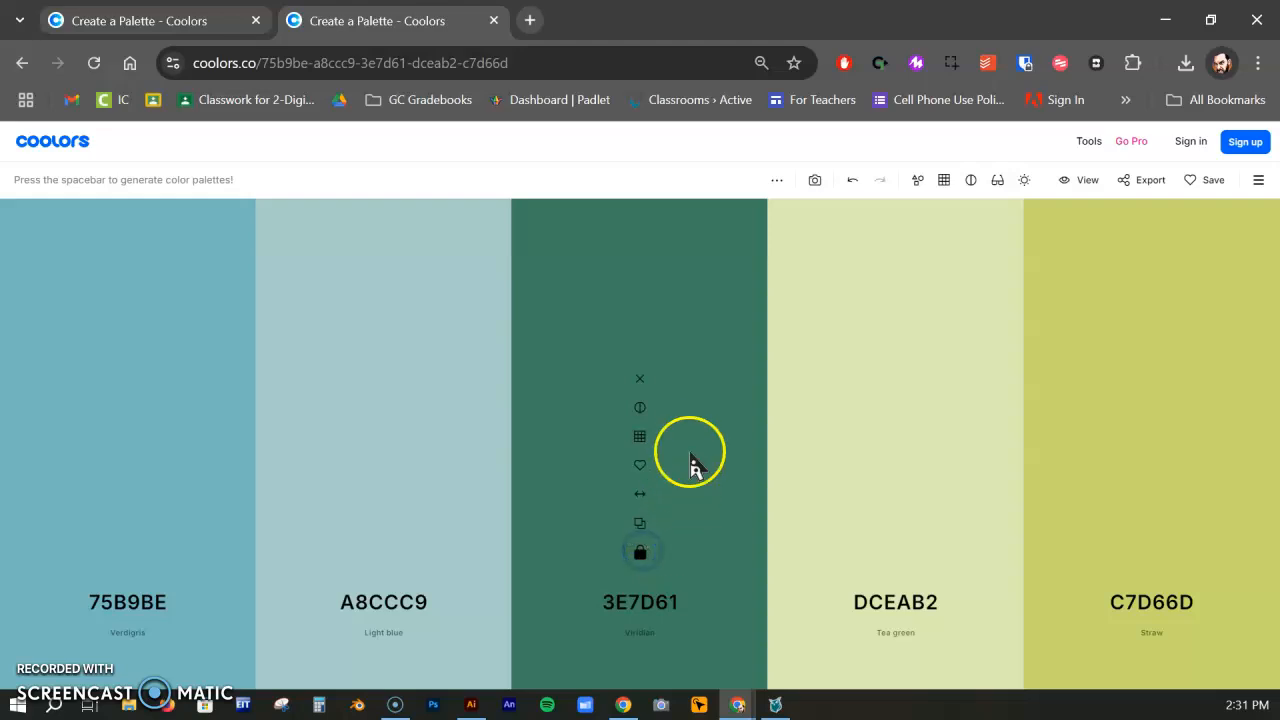
Generate a series of random palettes around the locked green 3E7D61
{"action": "key", "text": "space"}
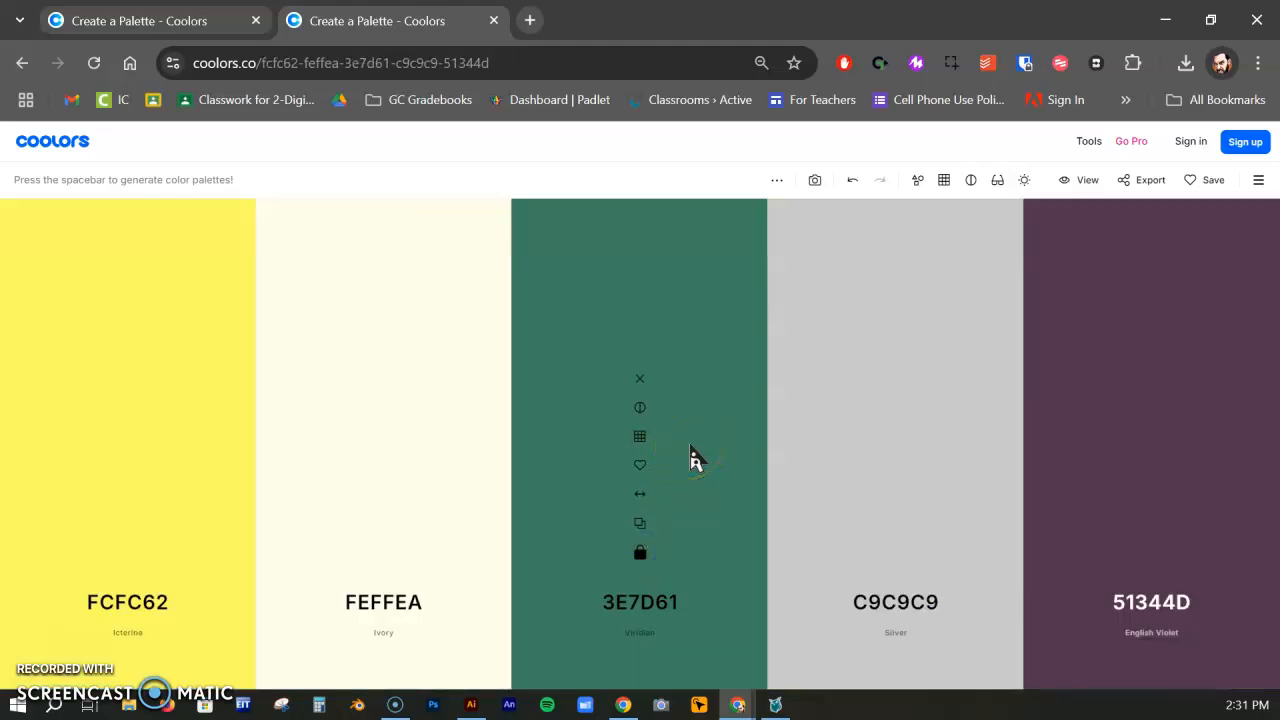
{"action": "key", "text": "space"}
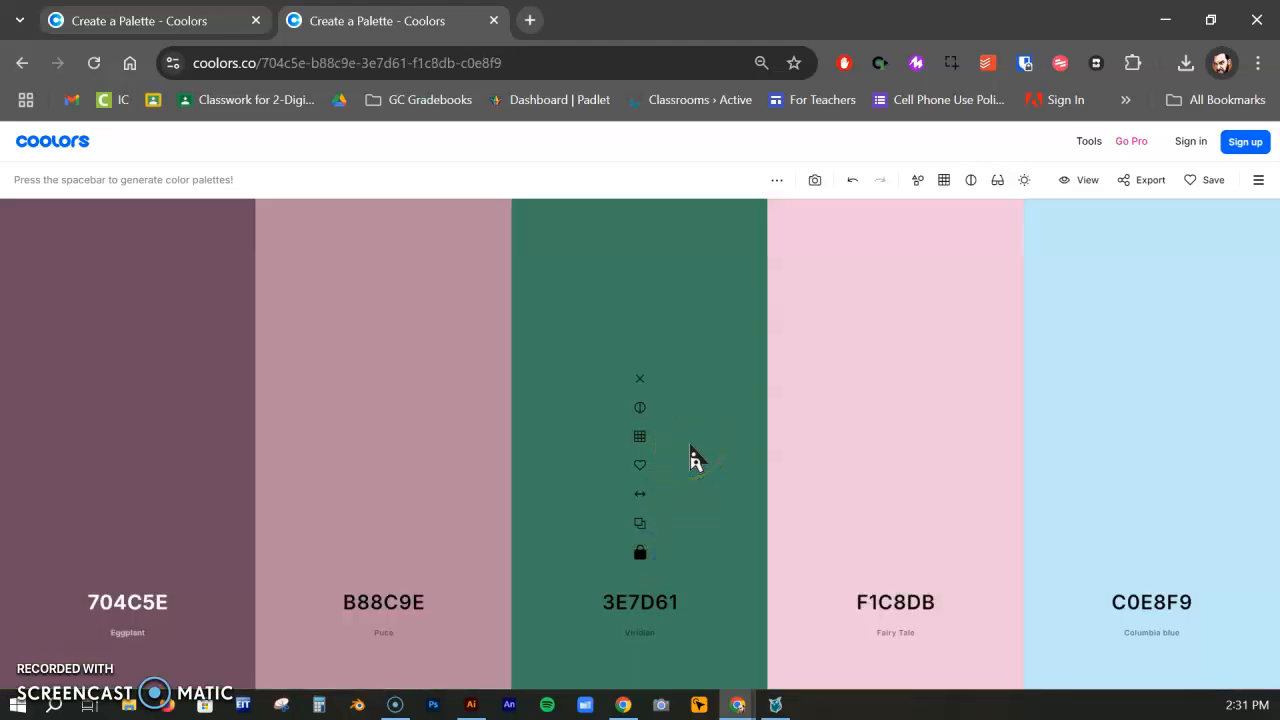
{"action": "key", "text": "space"}
{"action": "key", "text": "space"}
{"action": "key", "text": "space"}
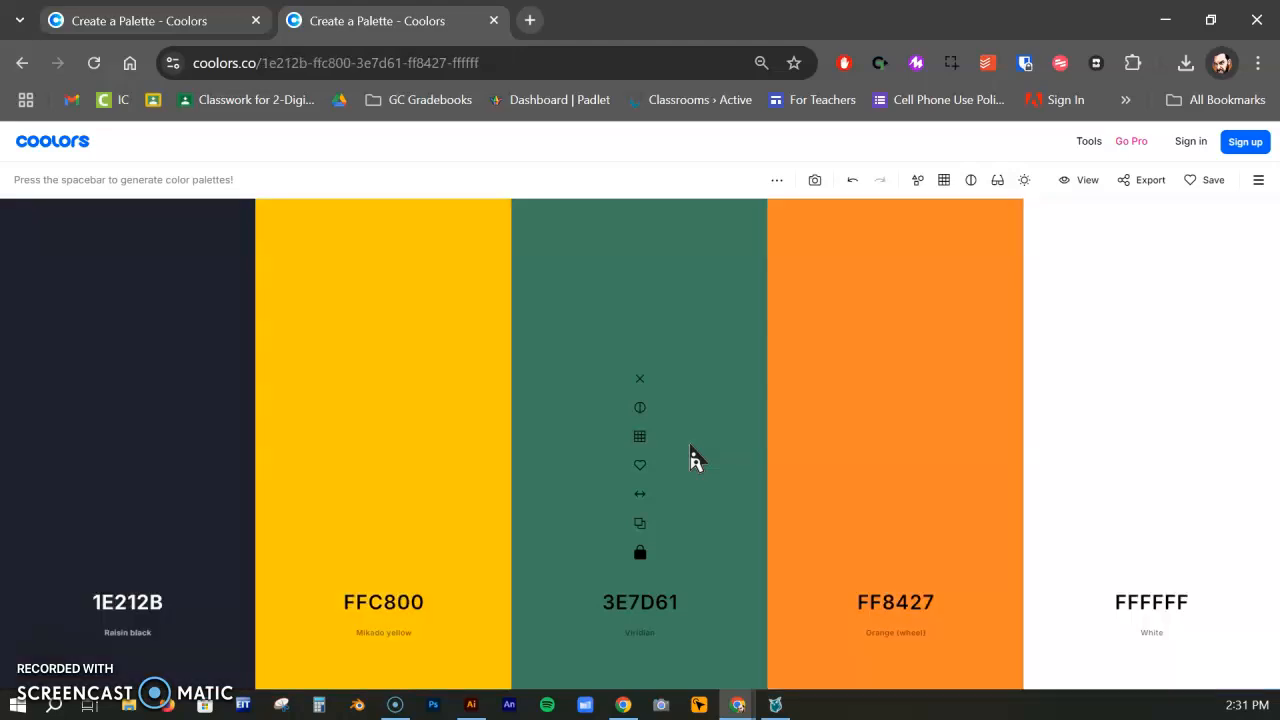
{"action": "key", "text": "space"}
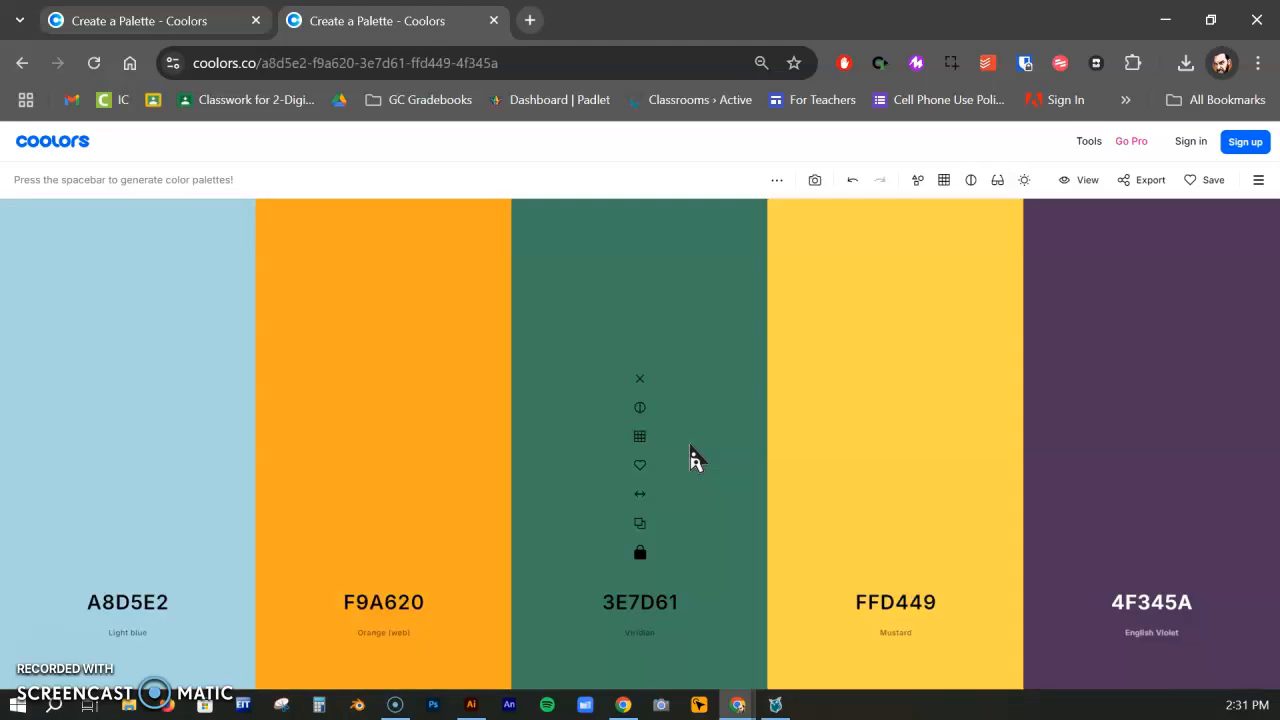
{"action": "key", "text": "space"}
{"action": "key", "text": "space"}
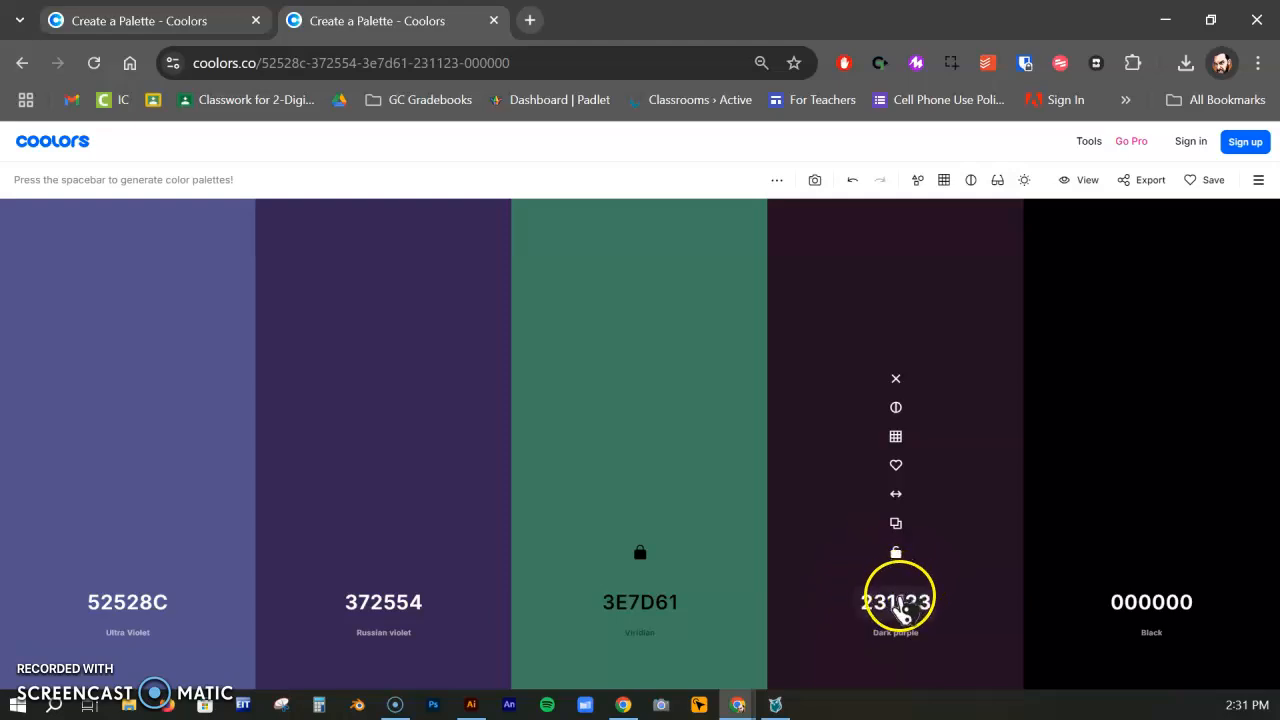
Browse the trending palettes, loading the one starting with 335C67 and the one starting with 70D6FF
{"action": "left_click", "coordinate": [1258, 180]}
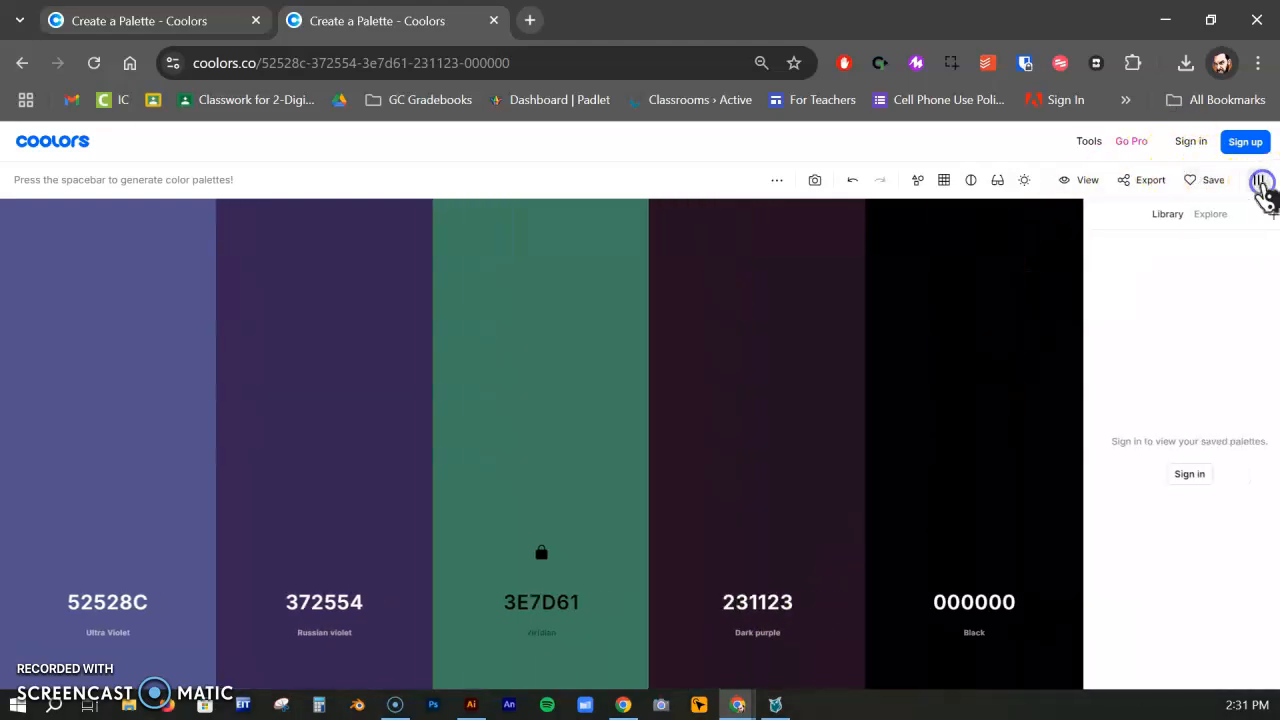
{"action": "left_click", "coordinate": [1205, 215]}
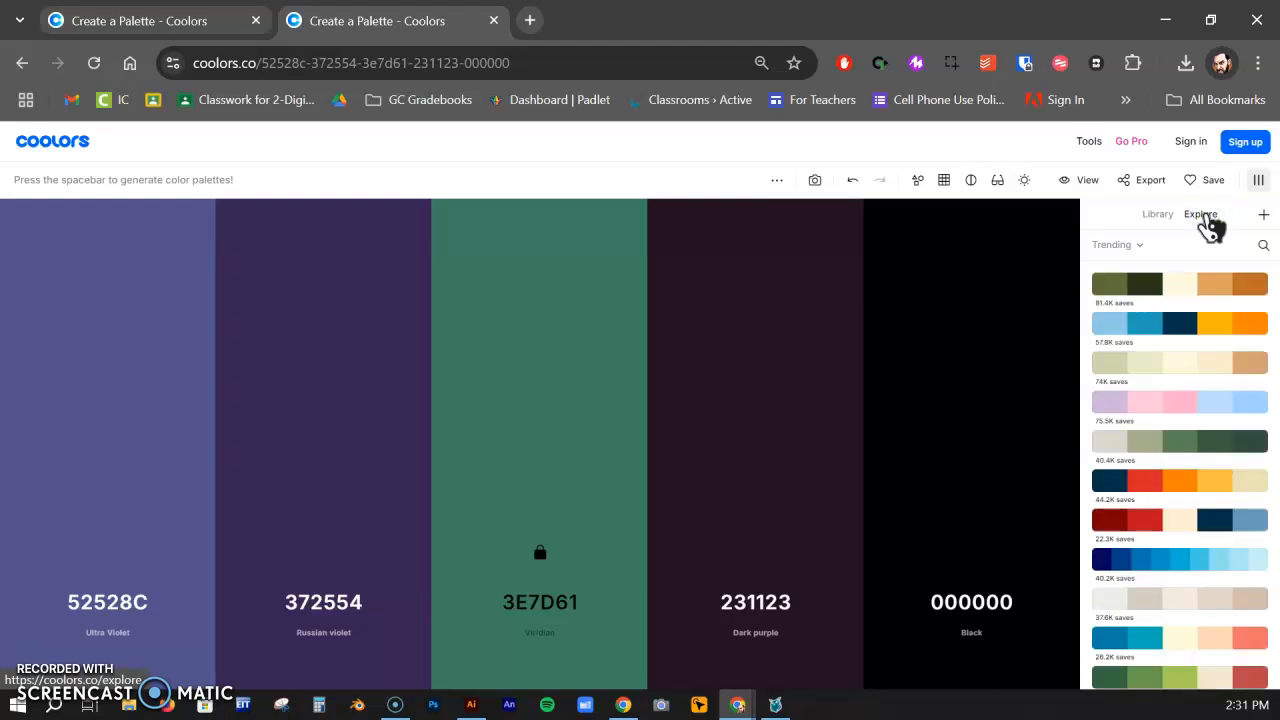
{"action": "scroll", "coordinate": [1166, 443], "scroll_direction": "down", "scroll_amount": 5}
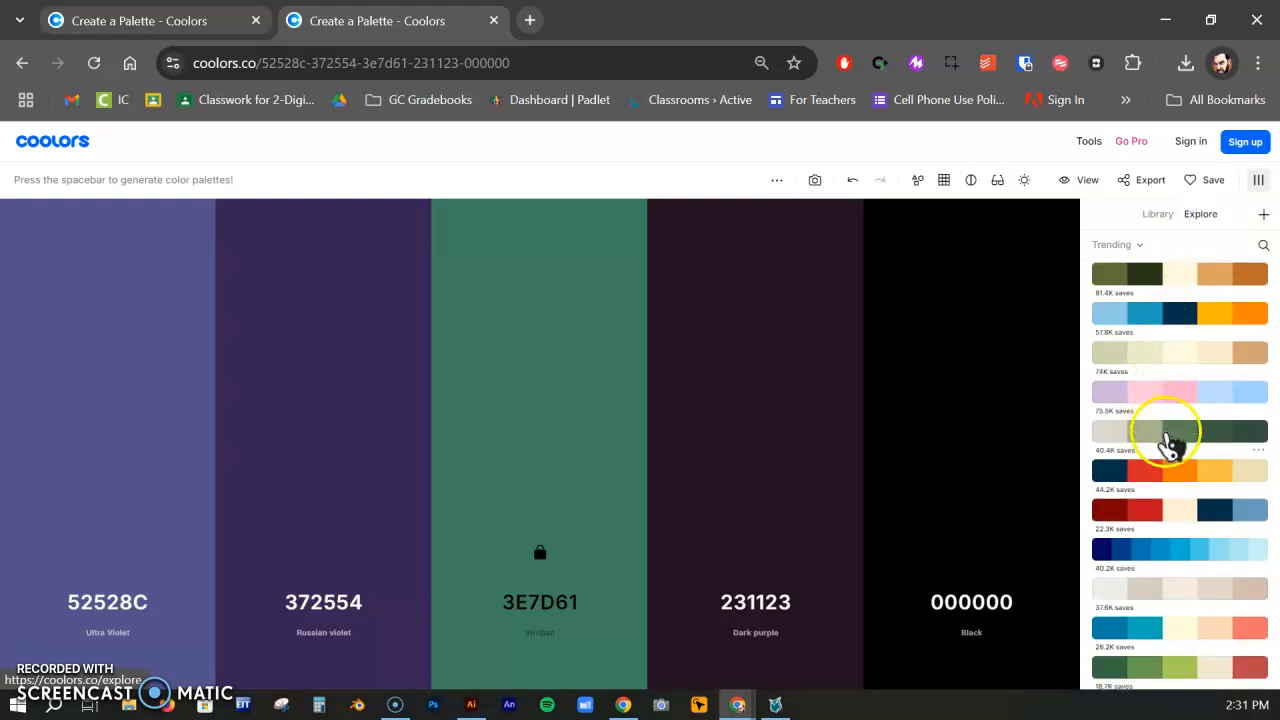
{"action": "scroll", "coordinate": [1170, 450], "scroll_direction": "down", "scroll_amount": 2}
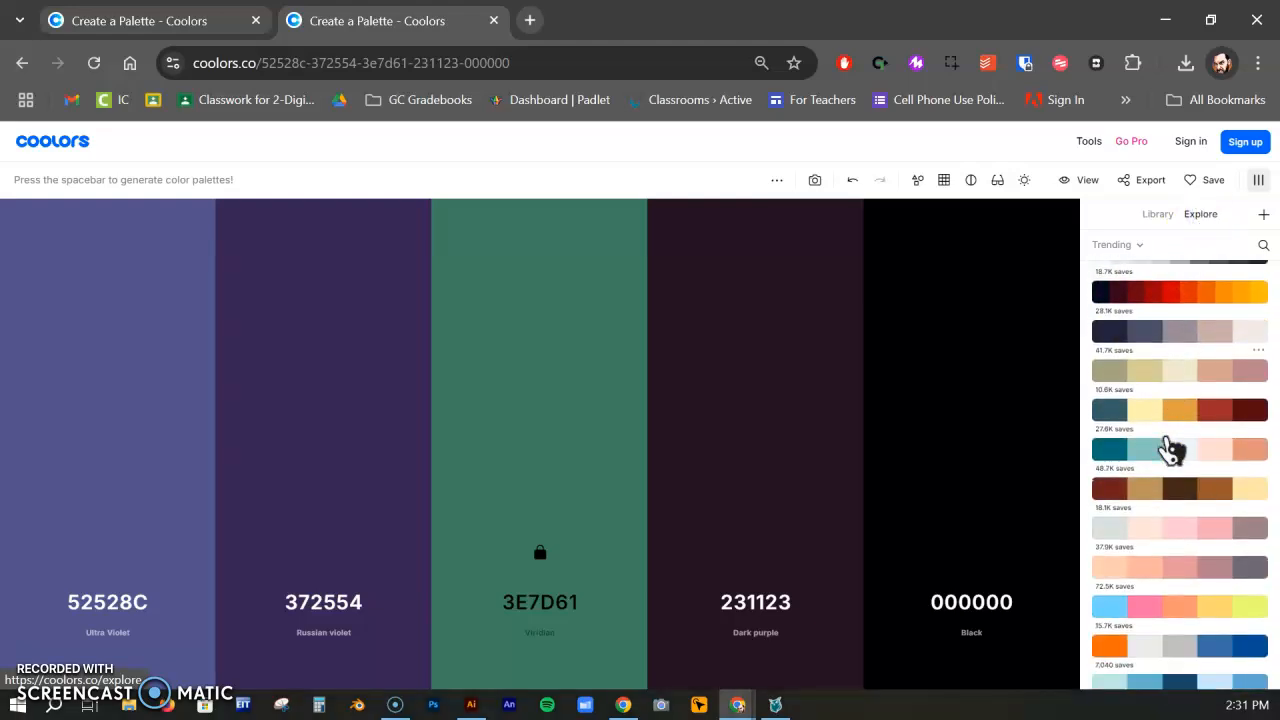
{"action": "left_click", "coordinate": [1192, 415]}
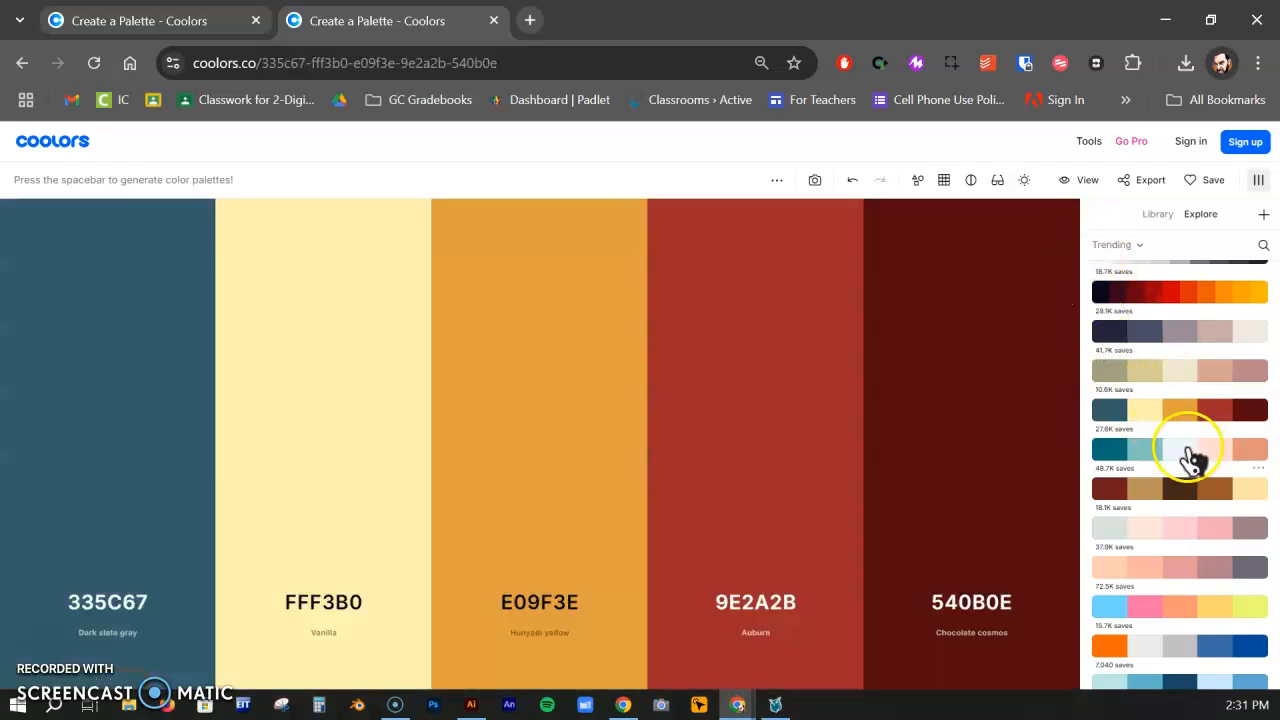
{"action": "left_click", "coordinate": [1190, 612]}
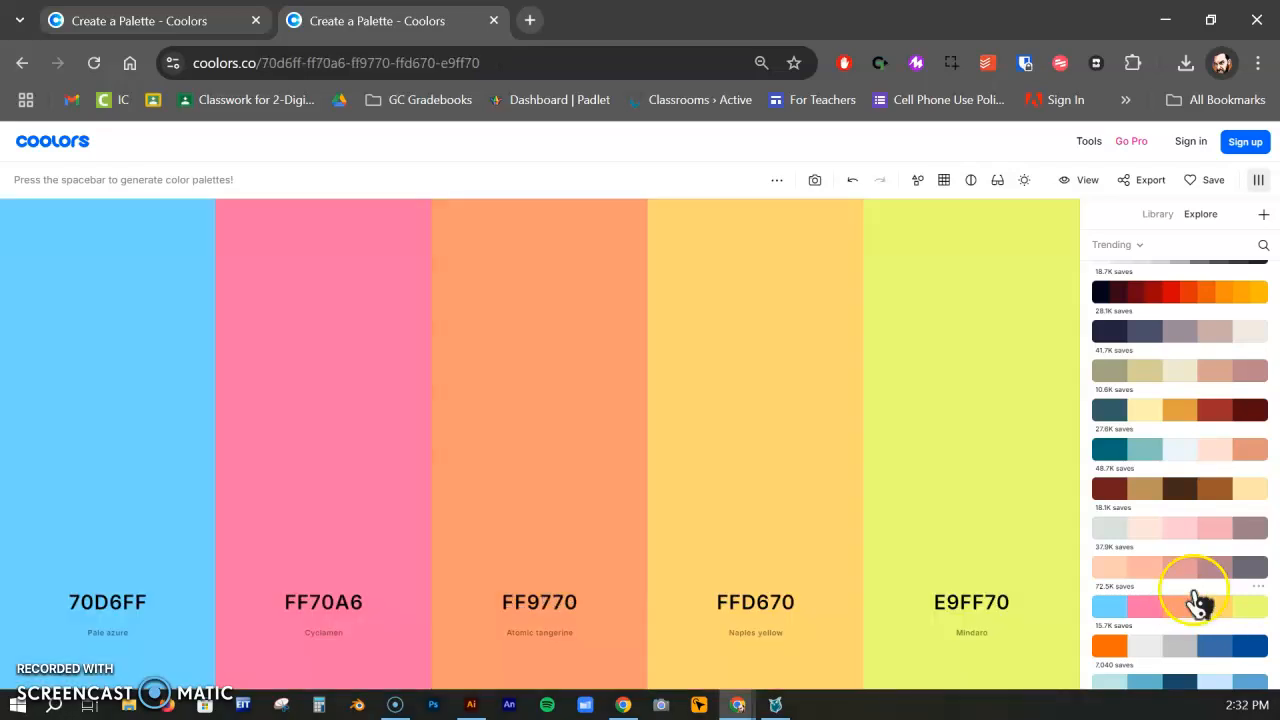
{"action": "scroll", "coordinate": [1197, 603], "scroll_direction": "down", "scroll_amount": 2}
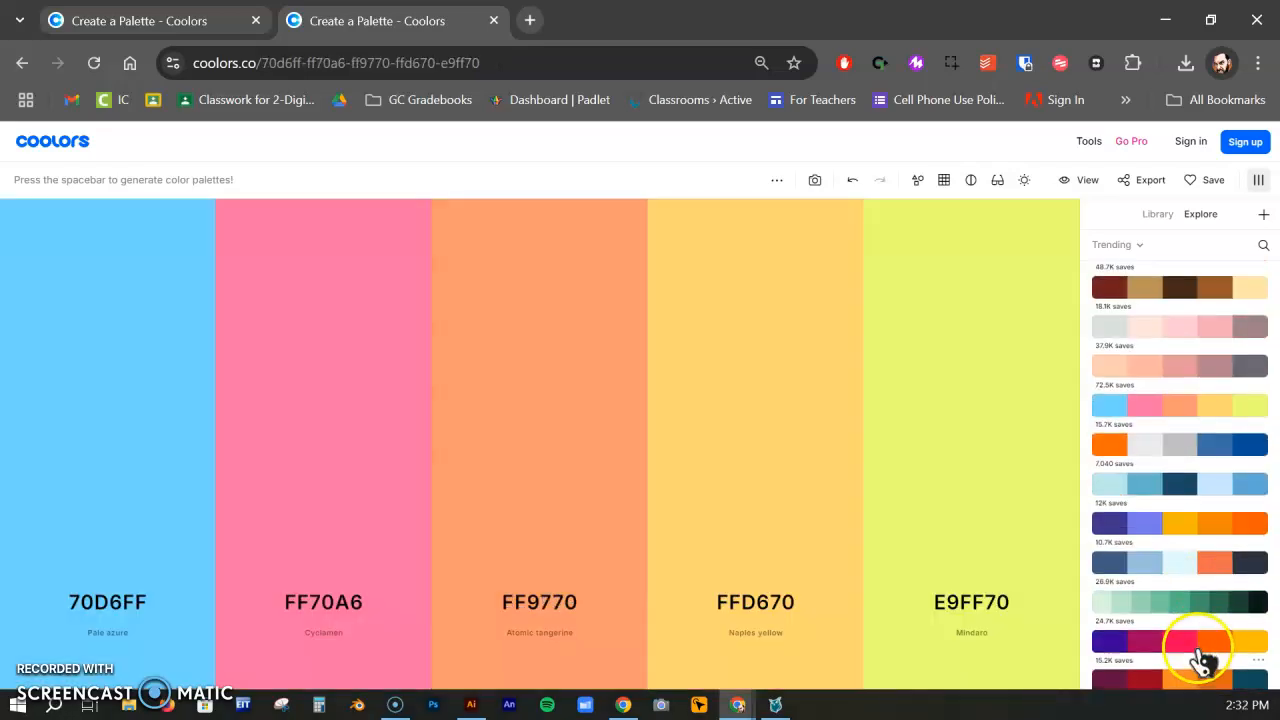
{"action": "scroll", "coordinate": [1200, 600], "scroll_direction": "down", "scroll_amount": 1}
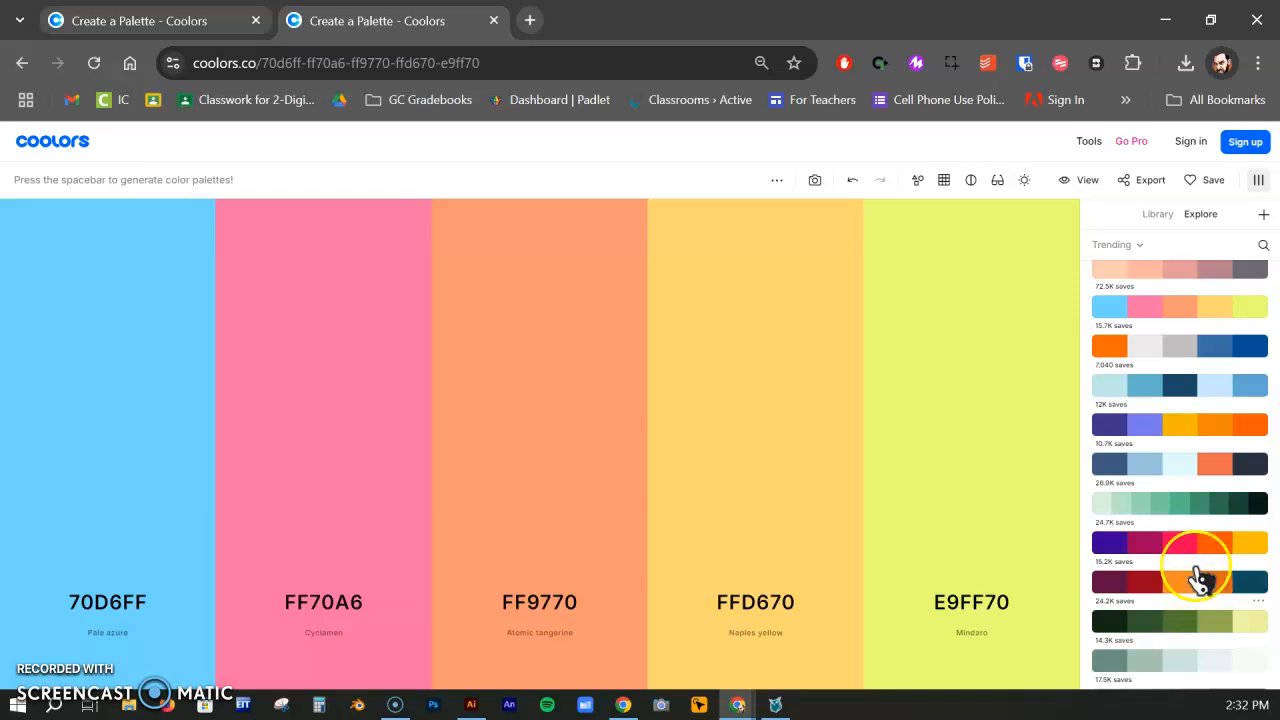
Generate new random palettes and close the list of trending palettes
{"action": "key", "text": "space"}
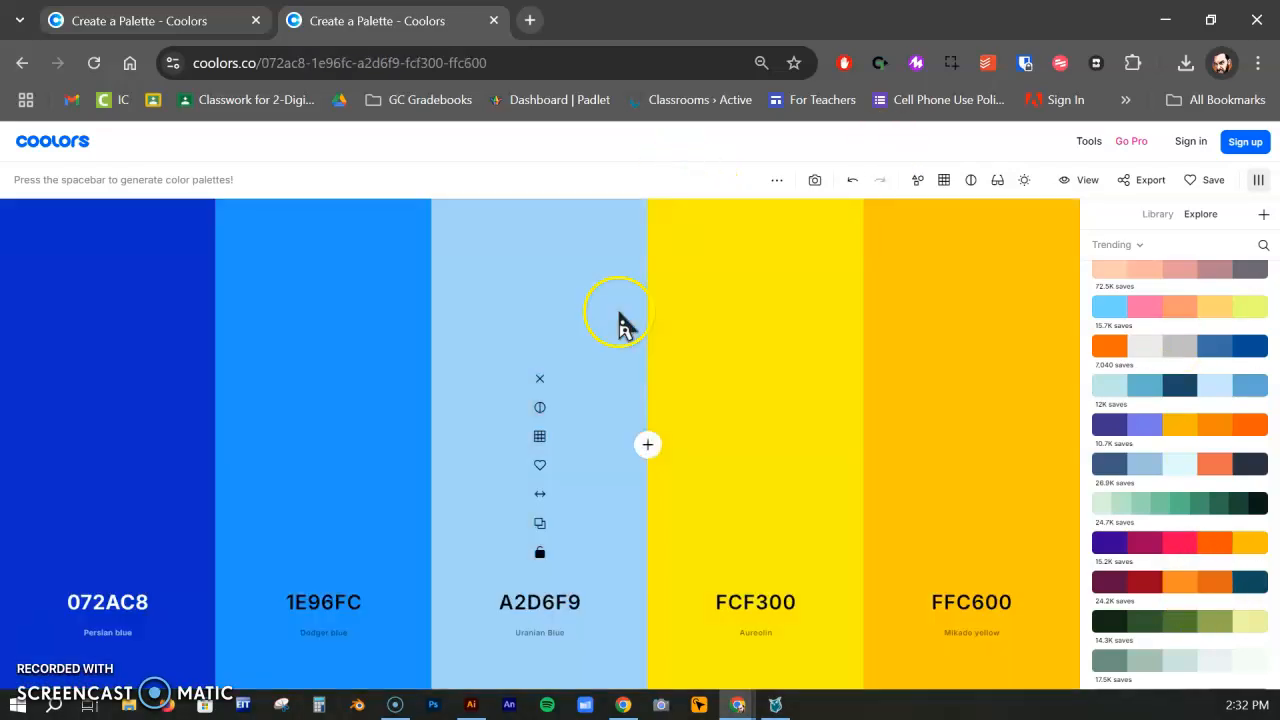
{"action": "left_click", "coordinate": [1261, 181]}
{"action": "key", "text": "space"}
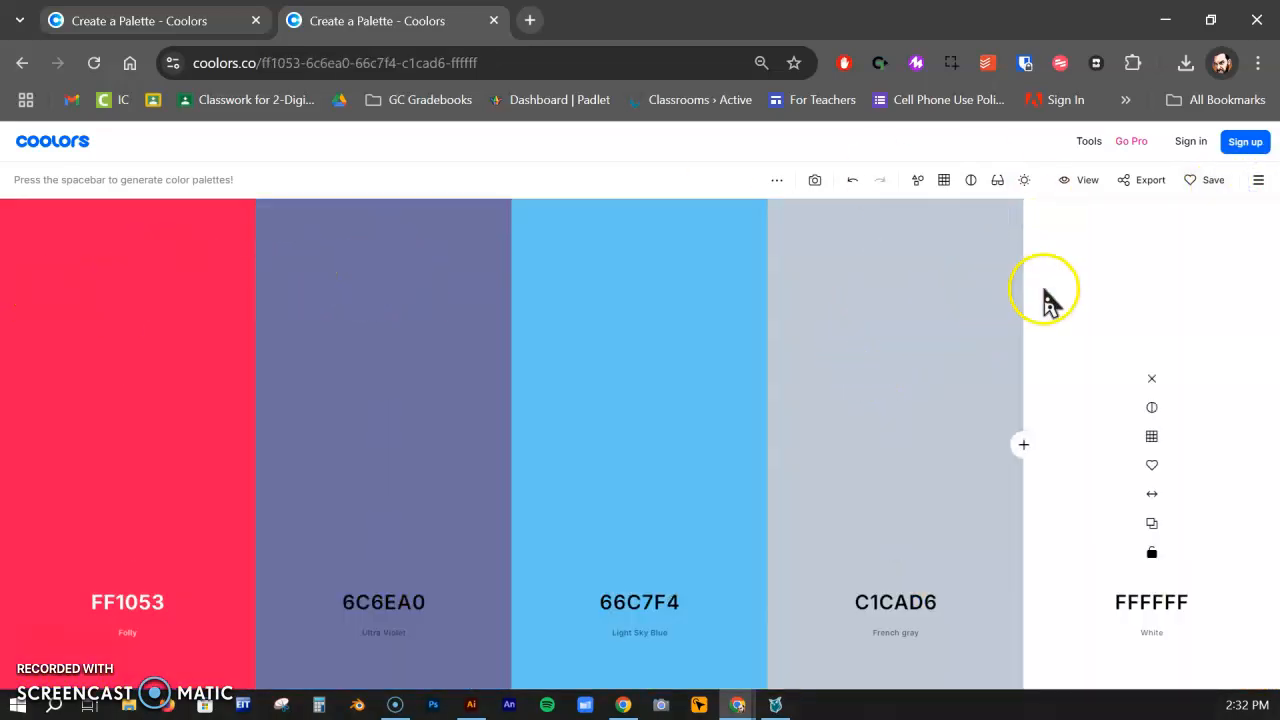
Lock the colours FF1053, 6C6EA0, 66C7F4 and C1CAD6 and regenerate only the fifth colour
{"action": "left_click", "coordinate": [384, 553]}
{"action": "left_click", "coordinate": [640, 553]}
{"action": "left_click", "coordinate": [896, 555]}
{"action": "key", "text": "space"}
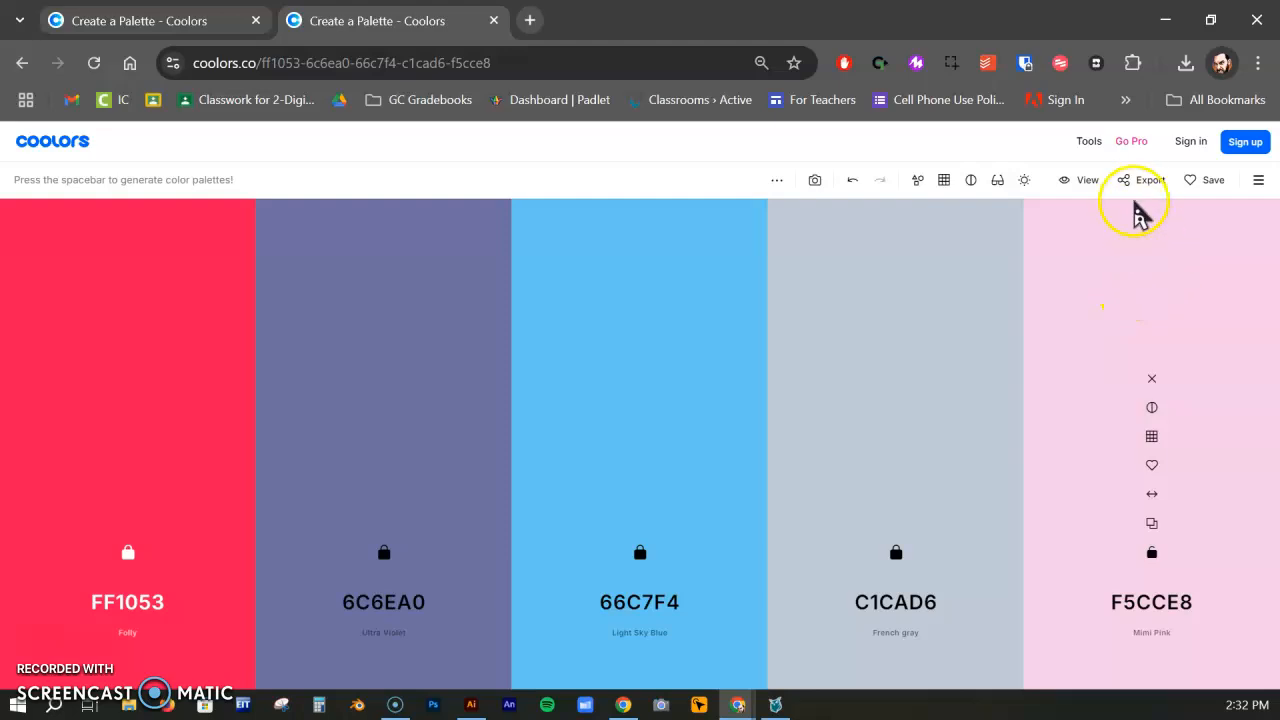
Export the palette as an SVG file named sample in the Robot Challenge (Illustrator) folder
{"action": "left_click", "coordinate": [1136, 192]}
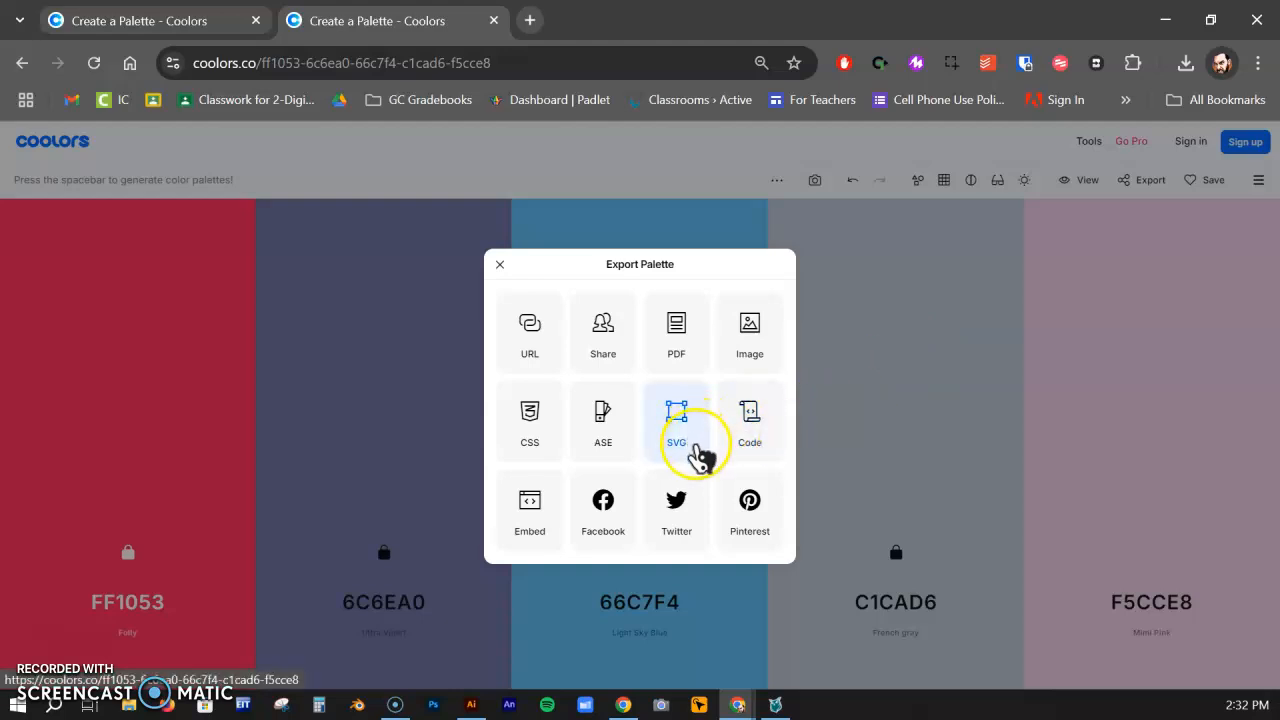
{"action": "left_click", "coordinate": [697, 455]}
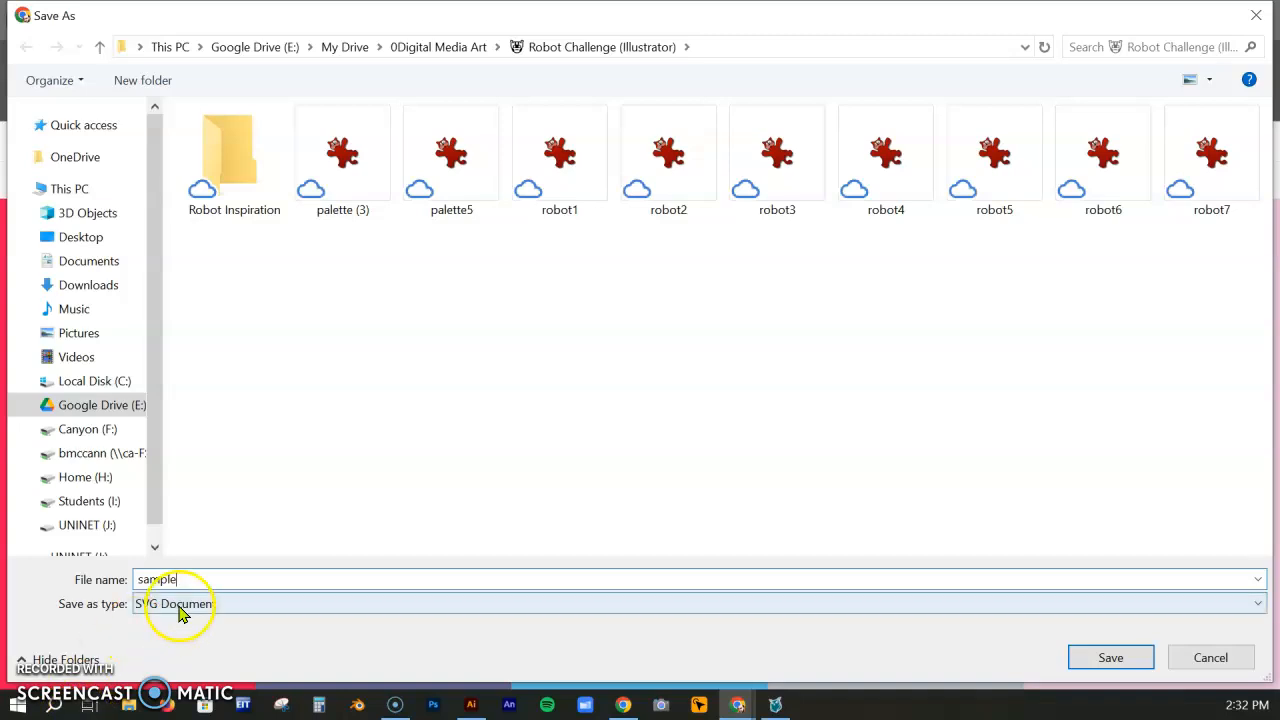
{"action": "left_click", "coordinate": [1110, 657]}
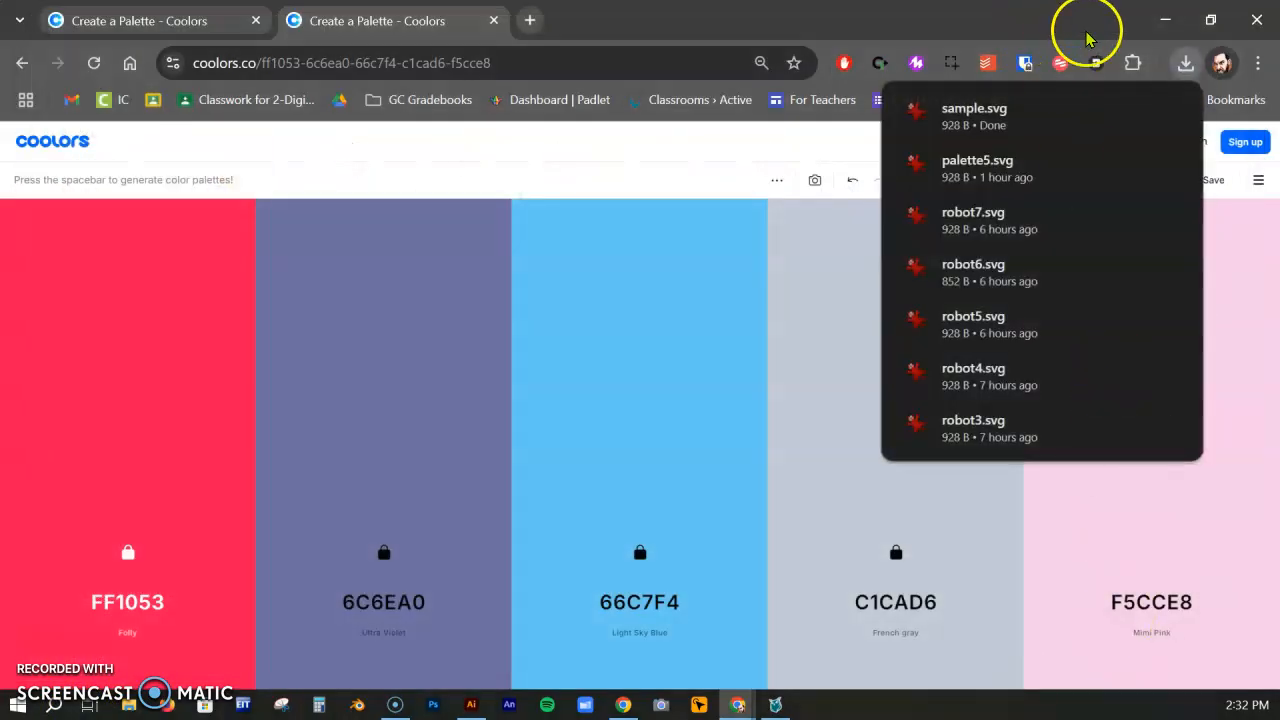
Return to Illustrator, hide Layer 1 and add a new layer to the colorpalette practice document
{"action": "left_click", "coordinate": [1166, 19]}
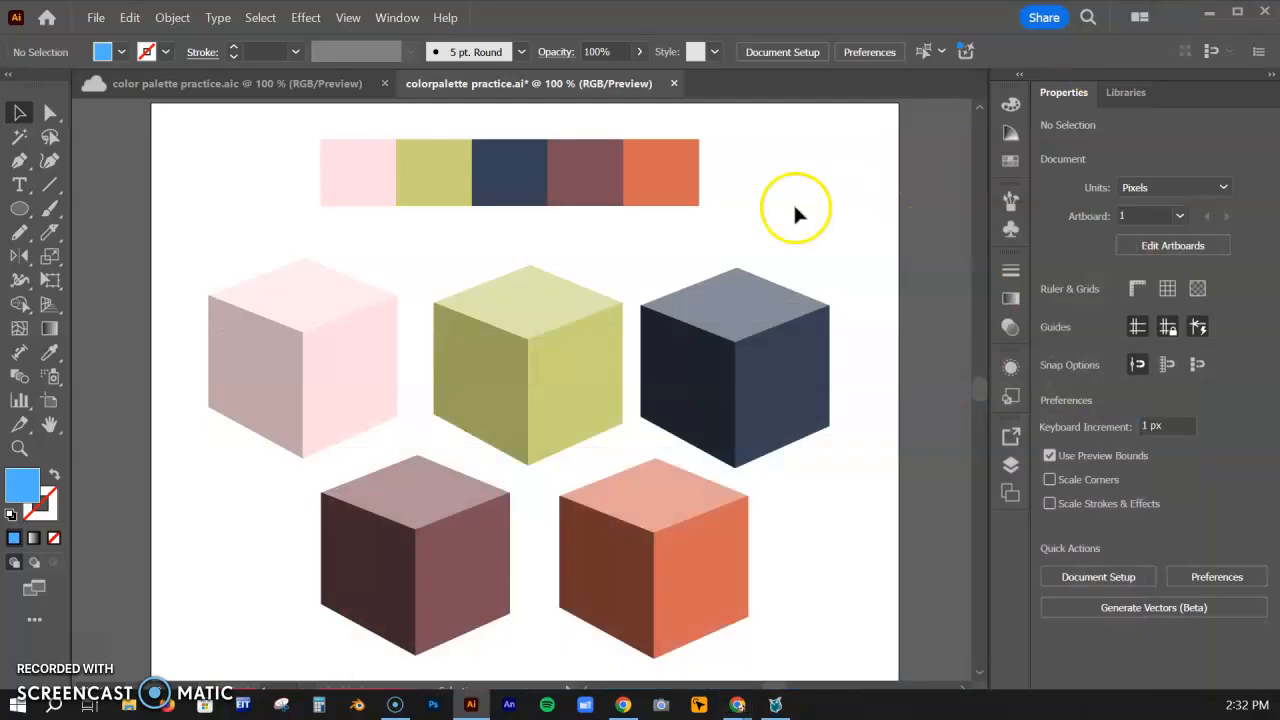
{"action": "left_click", "coordinate": [95, 19]}
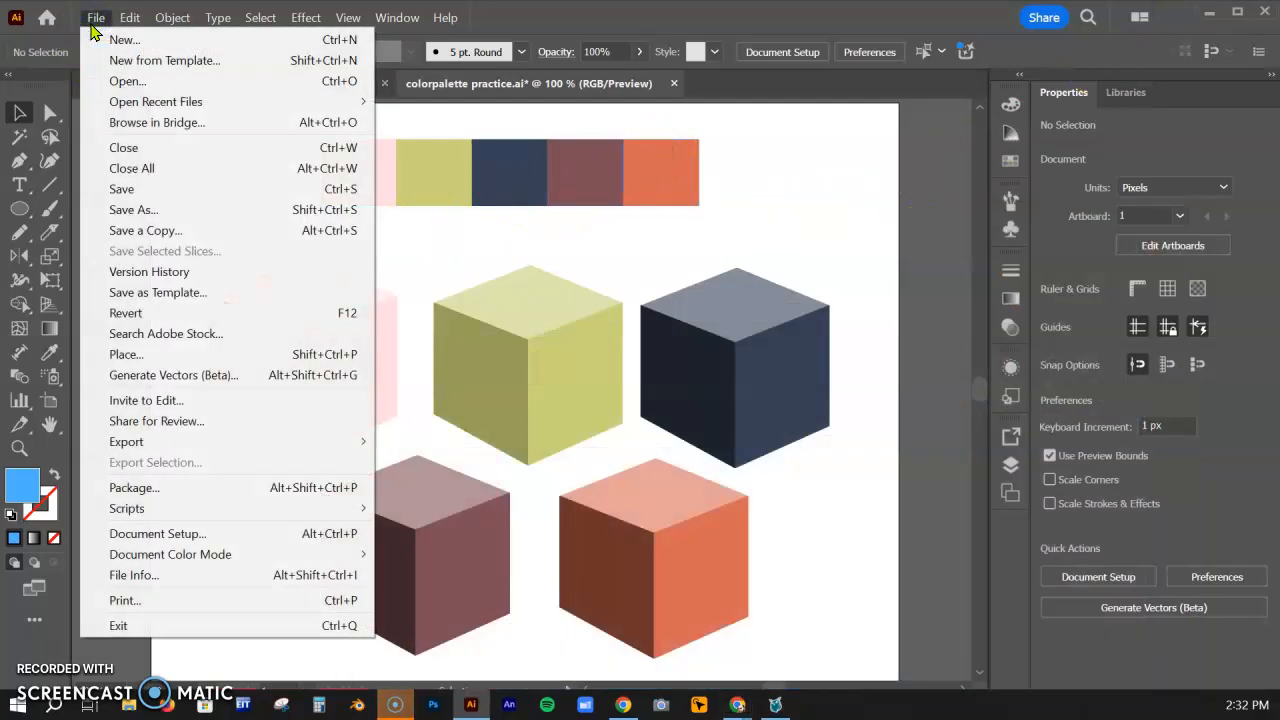
{"action": "left_click", "coordinate": [92, 27]}
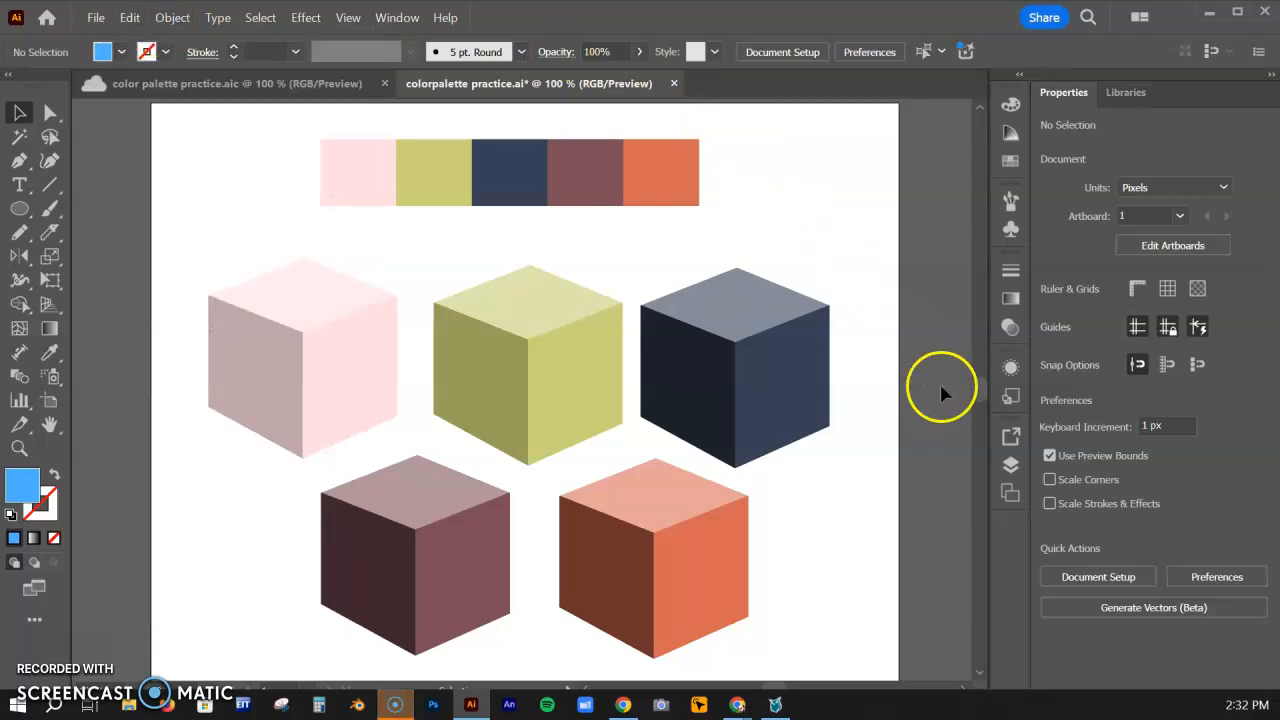
{"action": "left_click", "coordinate": [1011, 466]}
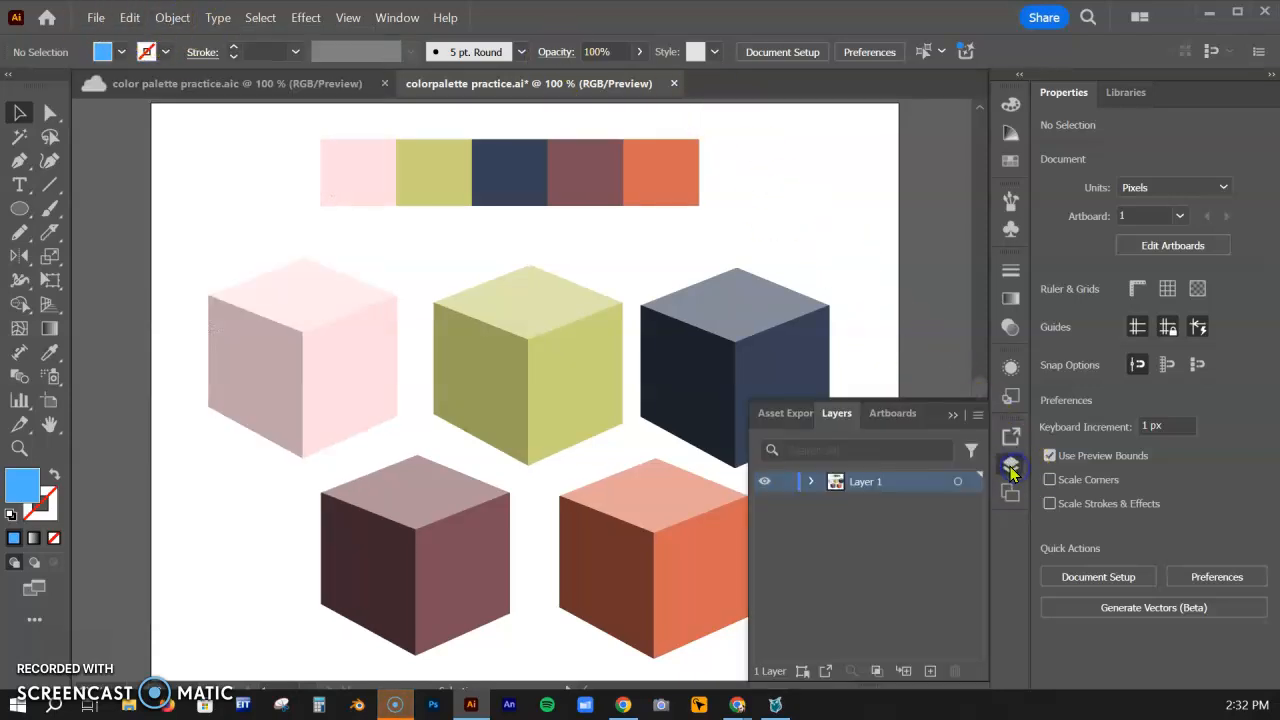
{"action": "left_click", "coordinate": [764, 481]}
{"action": "left_click", "coordinate": [930, 670]}
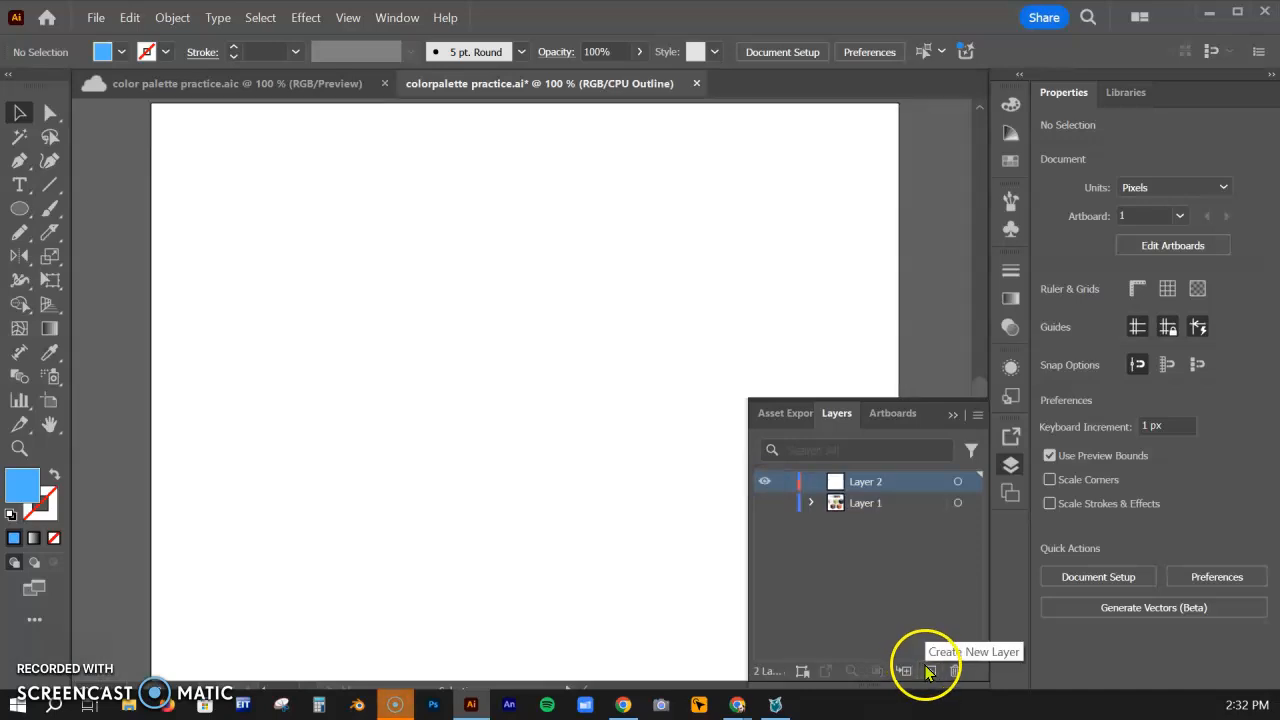
{"action": "left_click", "coordinate": [1011, 464]}
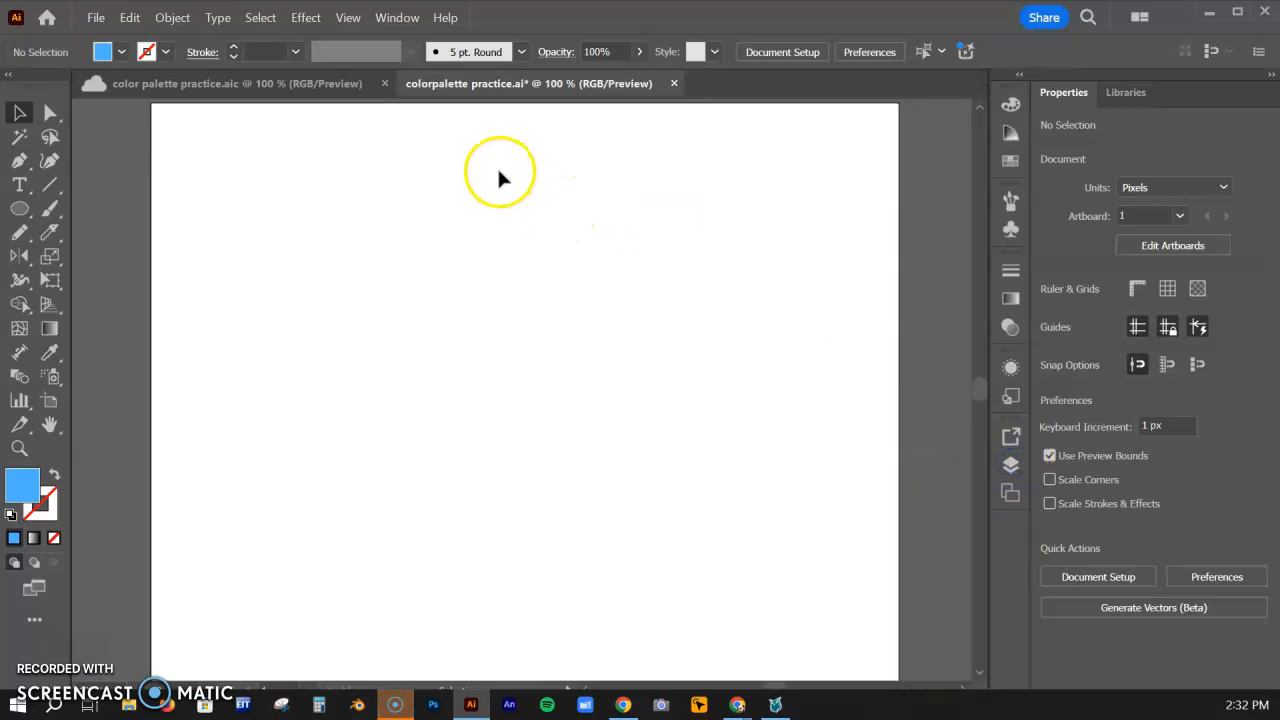
Place the exported palette SVG near the upper edge of the artboard at about 322 by 152 px
{"action": "left_click", "coordinate": [94, 18]}
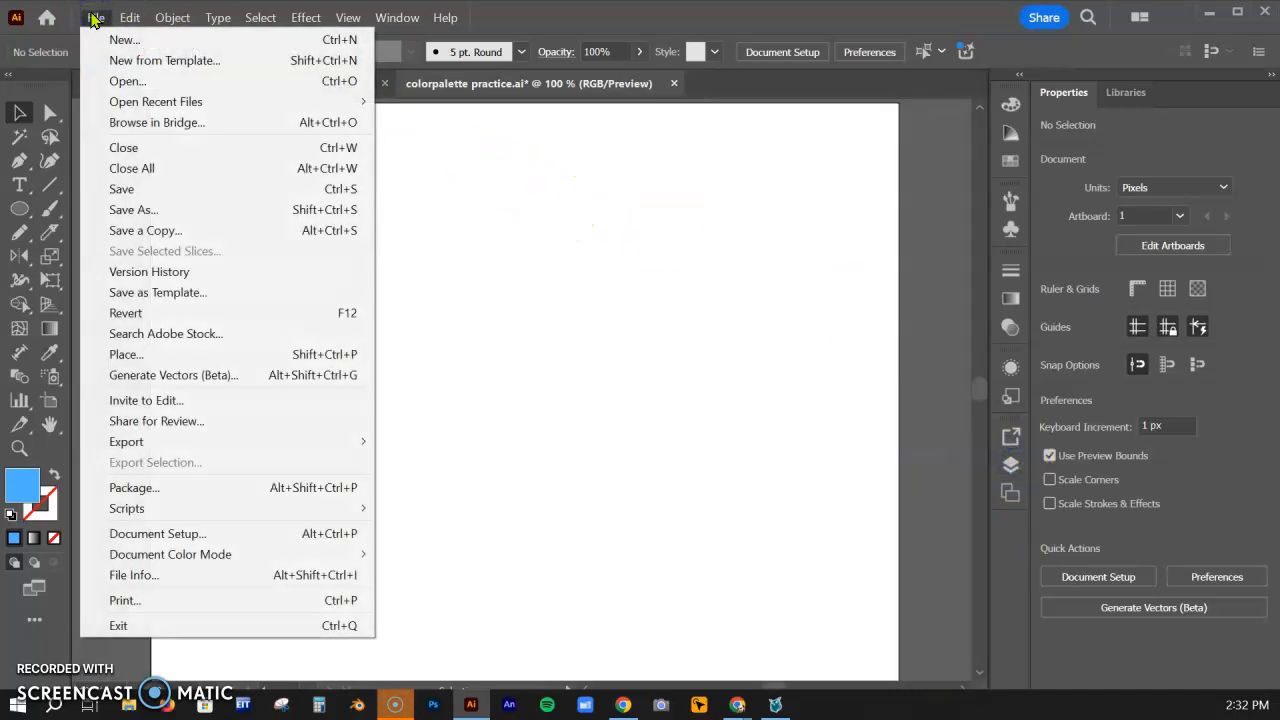
{"action": "left_click", "coordinate": [148, 358]}
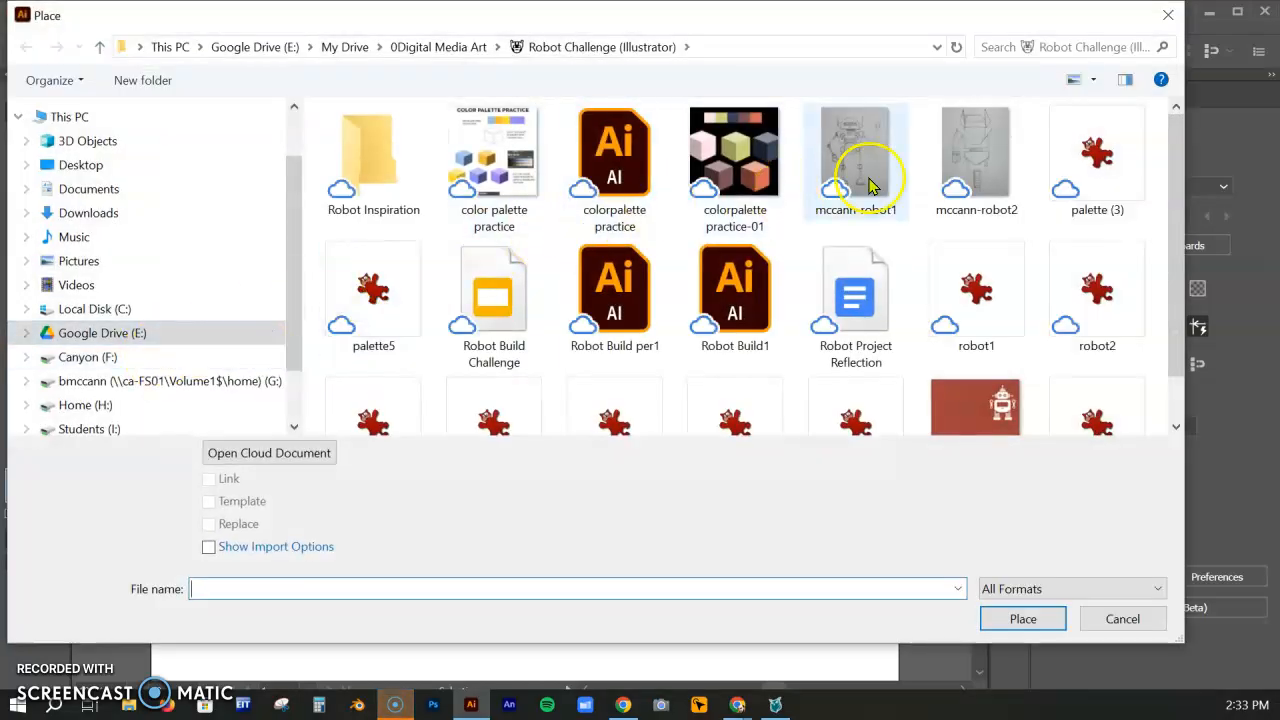
{"action": "scroll", "coordinate": [1068, 237], "scroll_direction": "down", "scroll_amount": 1}
{"action": "left_click", "coordinate": [1095, 375]}
{"action": "left_click", "coordinate": [1052, 620]}
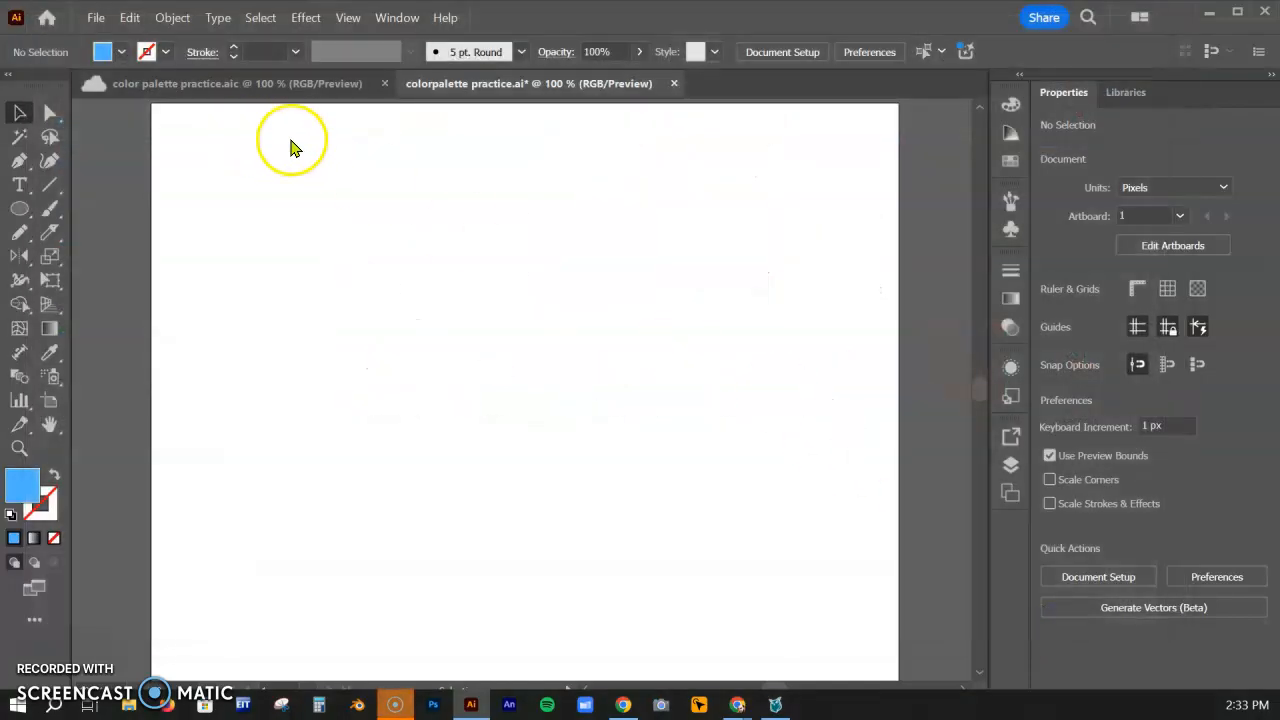
{"action": "left_click_drag", "start_coordinate": [323, 117], "coordinate": [840, 262]}
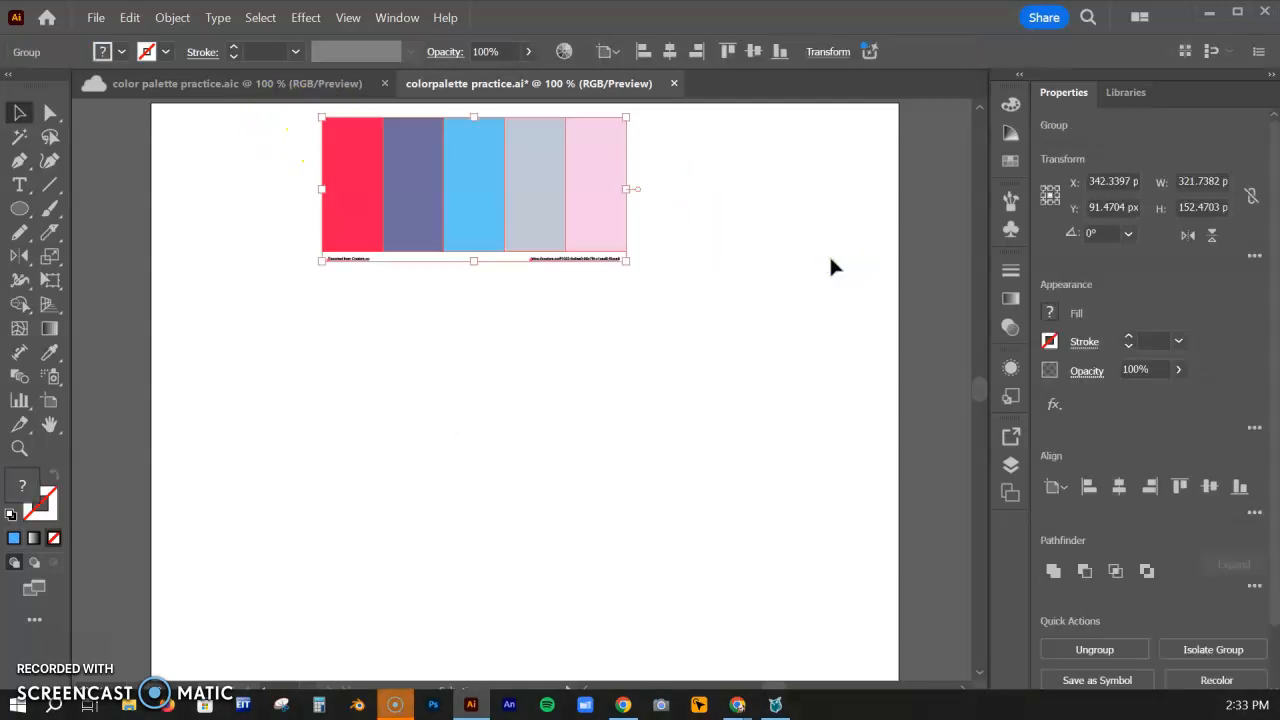
Ungroup the placed palette and delete the small caption text beneath the swatches
{"action": "left_click", "coordinate": [1097, 650]}
{"action": "left_click", "coordinate": [755, 362]}
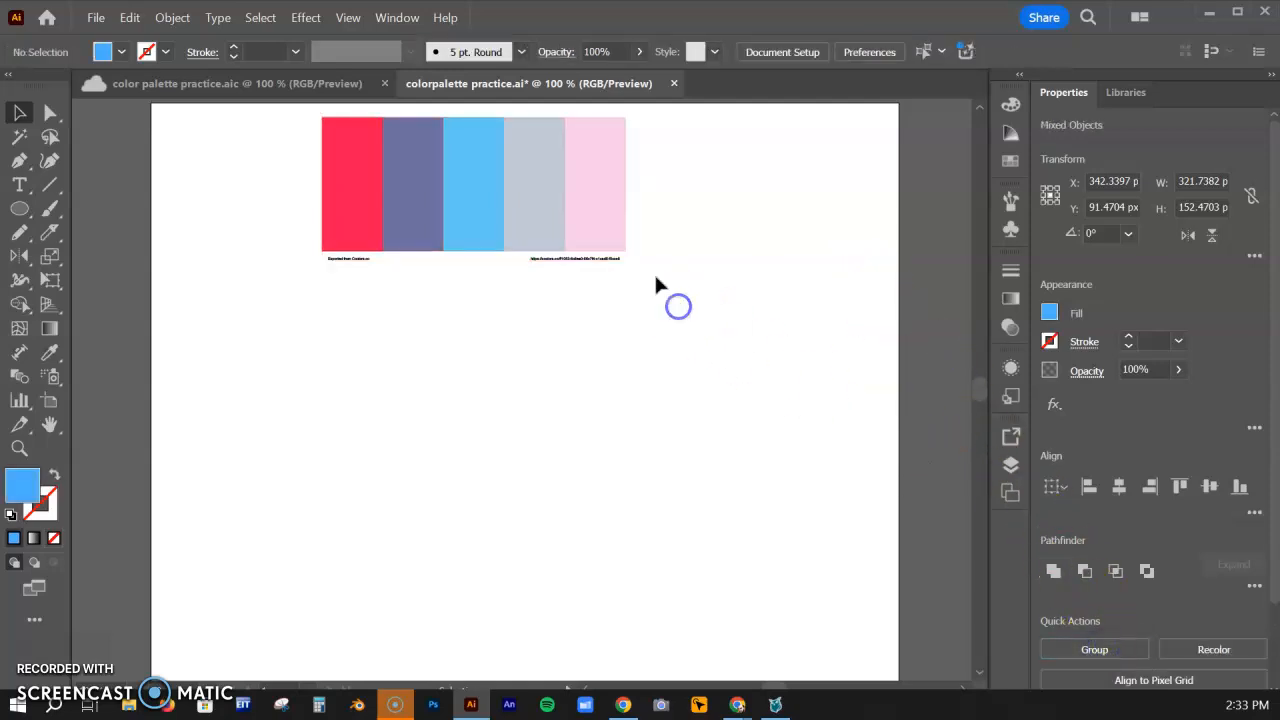
{"action": "left_click", "coordinate": [327, 278]}
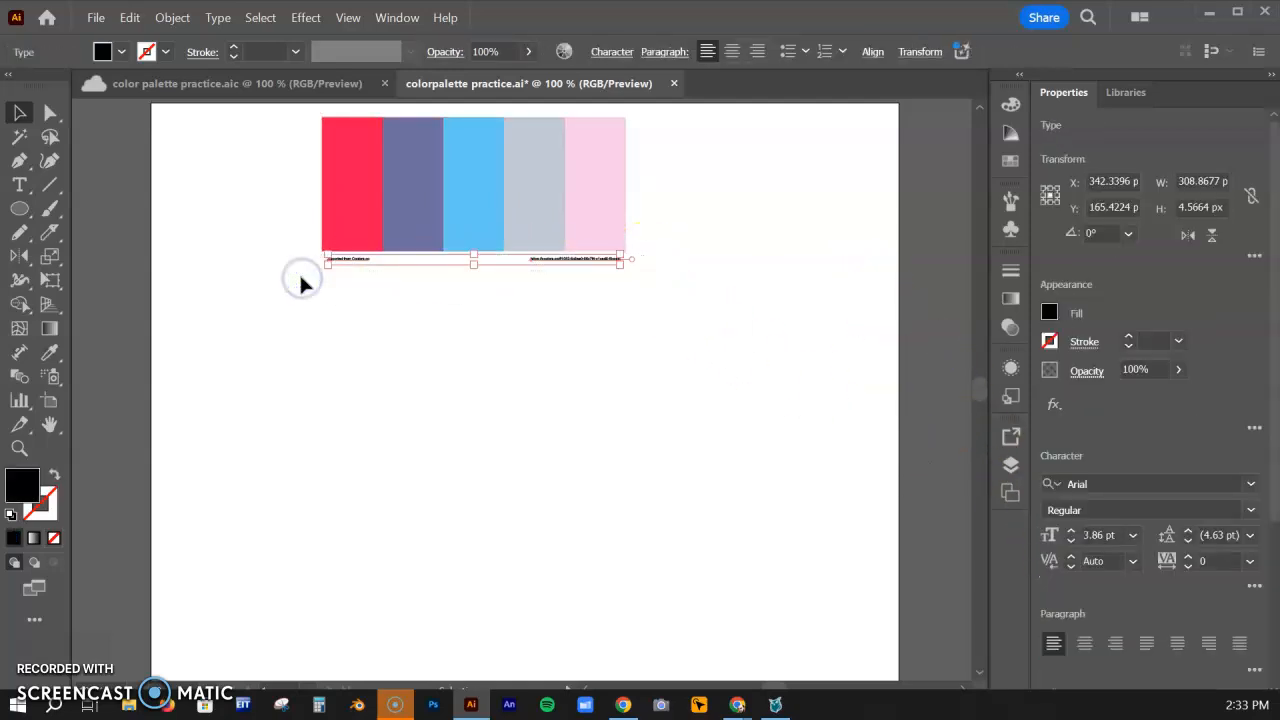
{"action": "key", "text": "Delete"}
Flatten the five swatches to a strip about 53 px high and move it near the artboard's upper edge
{"action": "left_click_drag", "start_coordinate": [281, 176], "coordinate": [626, 245]}
{"action": "left_click_drag", "start_coordinate": [476, 251], "coordinate": [517, 175]}
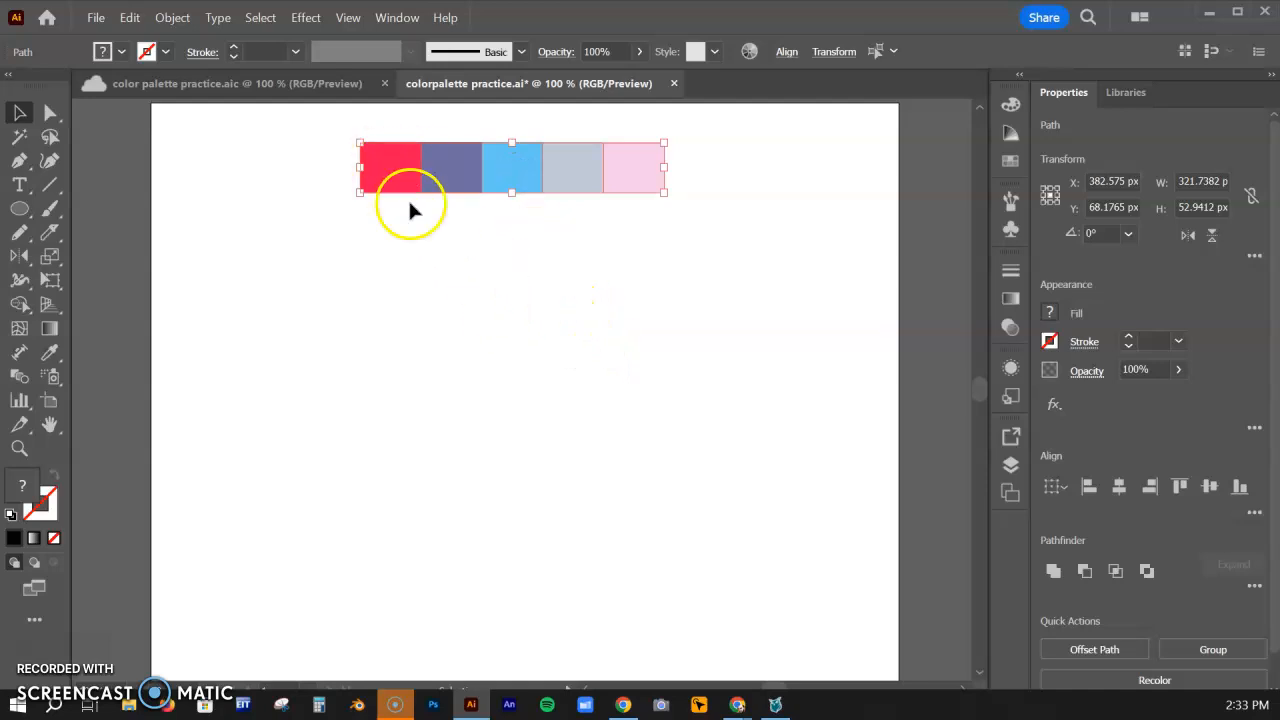
Draw the cube's diamond-shaped top face, about 176 by 77 px, below the swatches with the Pen tool
{"action": "left_click", "coordinate": [18, 165]}
{"action": "left_click", "coordinate": [289, 290]}
{"action": "left_click", "coordinate": [376, 333]}
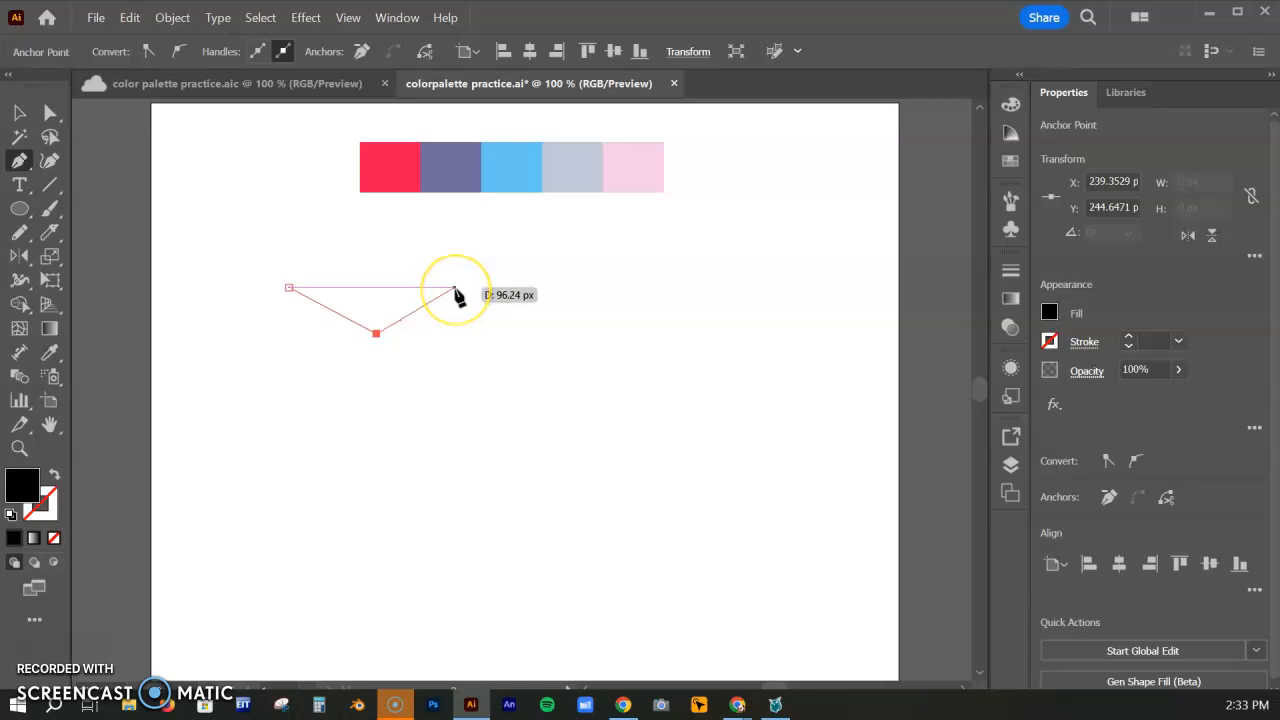
{"action": "left_click", "coordinate": [455, 288]}
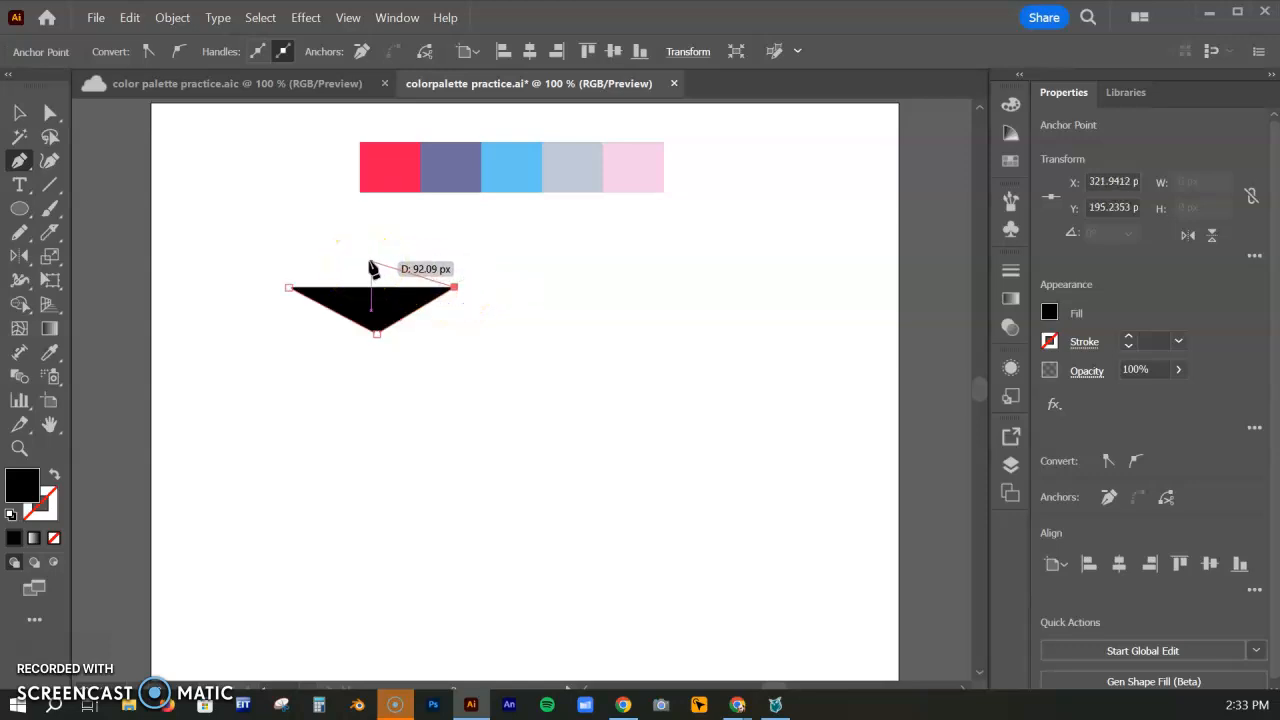
{"action": "left_click", "coordinate": [371, 264]}
{"action": "left_click", "coordinate": [290, 288]}
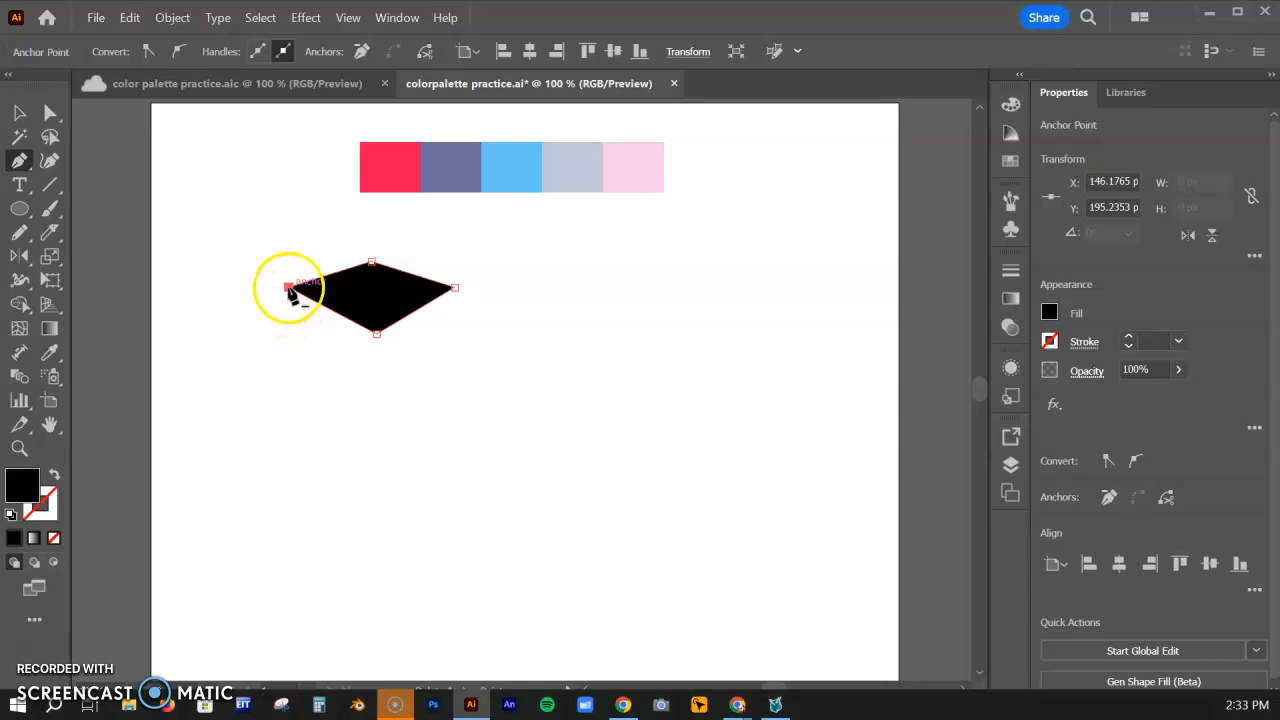
Draw the cube's left face as a four-sided path about 88 by 143 px, starting from the top face's left corner
{"action": "left_click", "coordinate": [289, 288]}
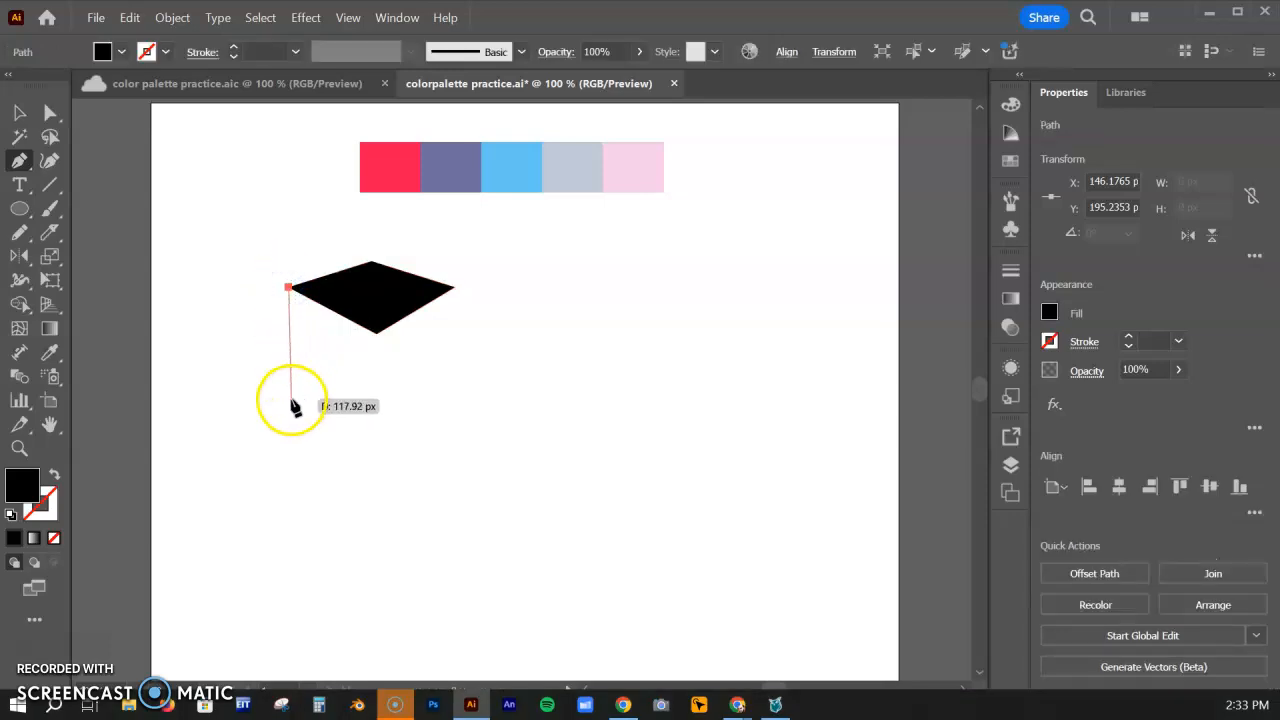
{"action": "left_click", "coordinate": [289, 379]}
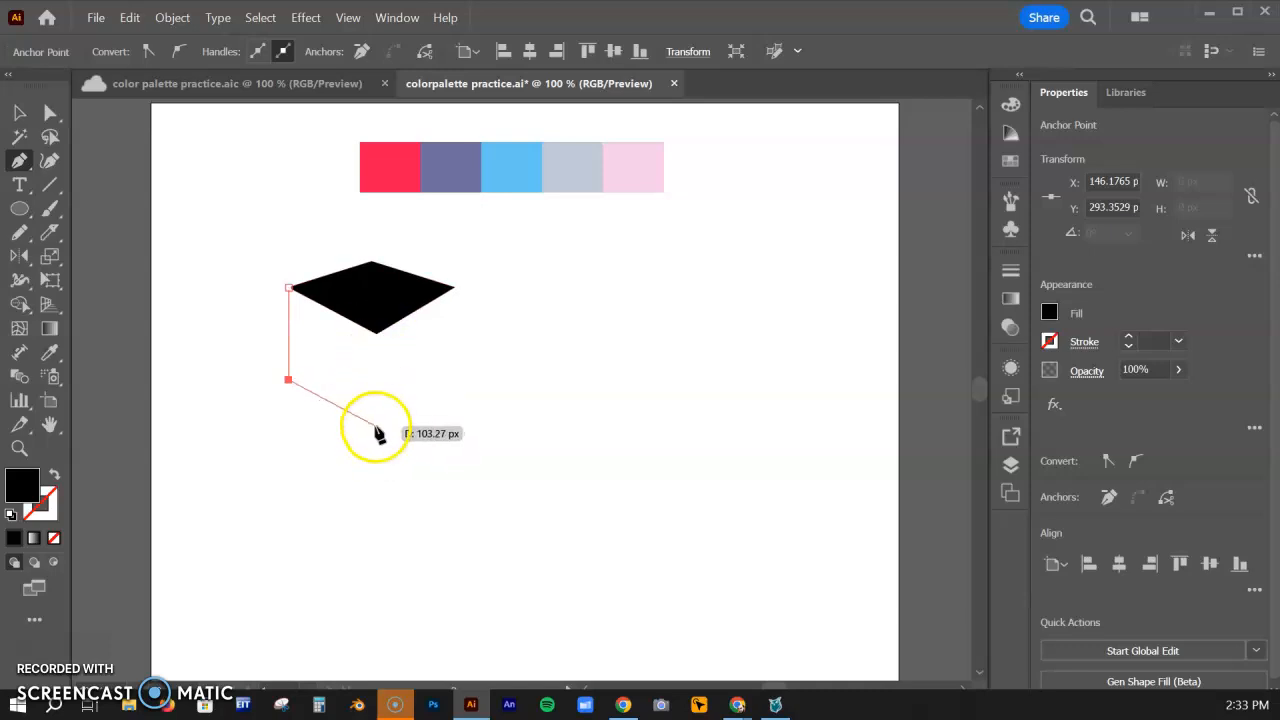
{"action": "left_click", "coordinate": [371, 422]}
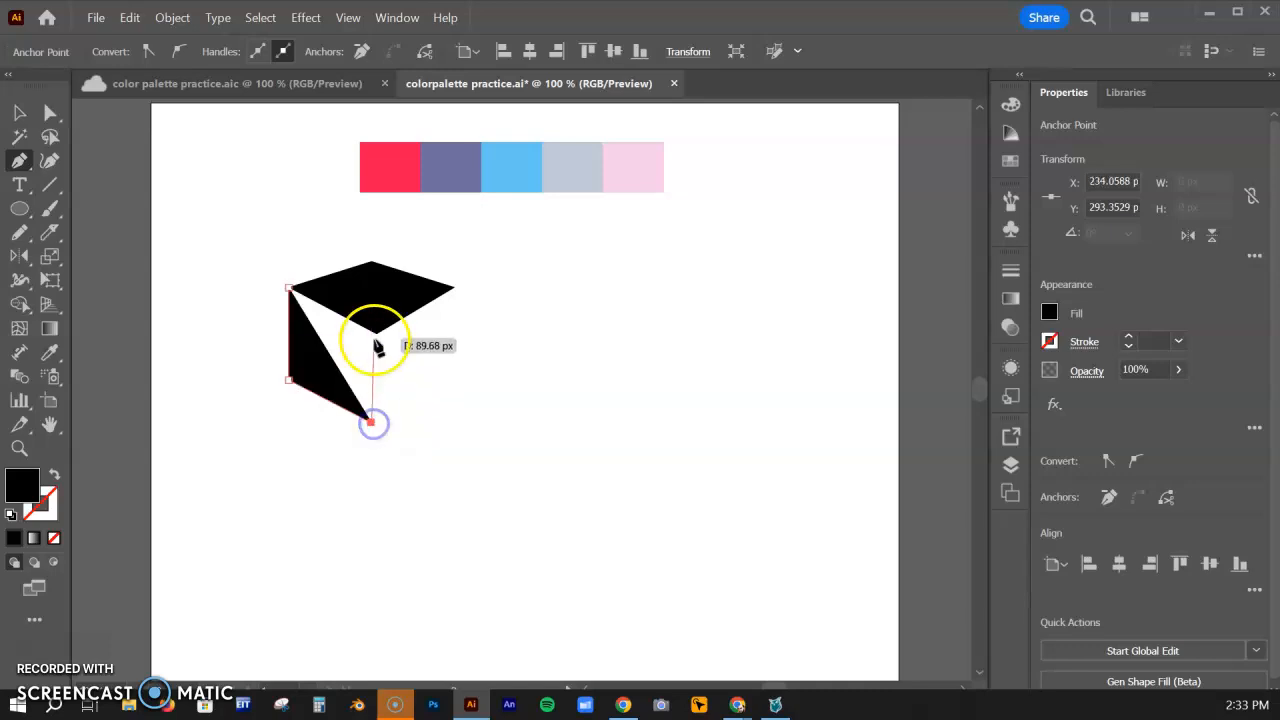
{"action": "left_click", "coordinate": [372, 333]}
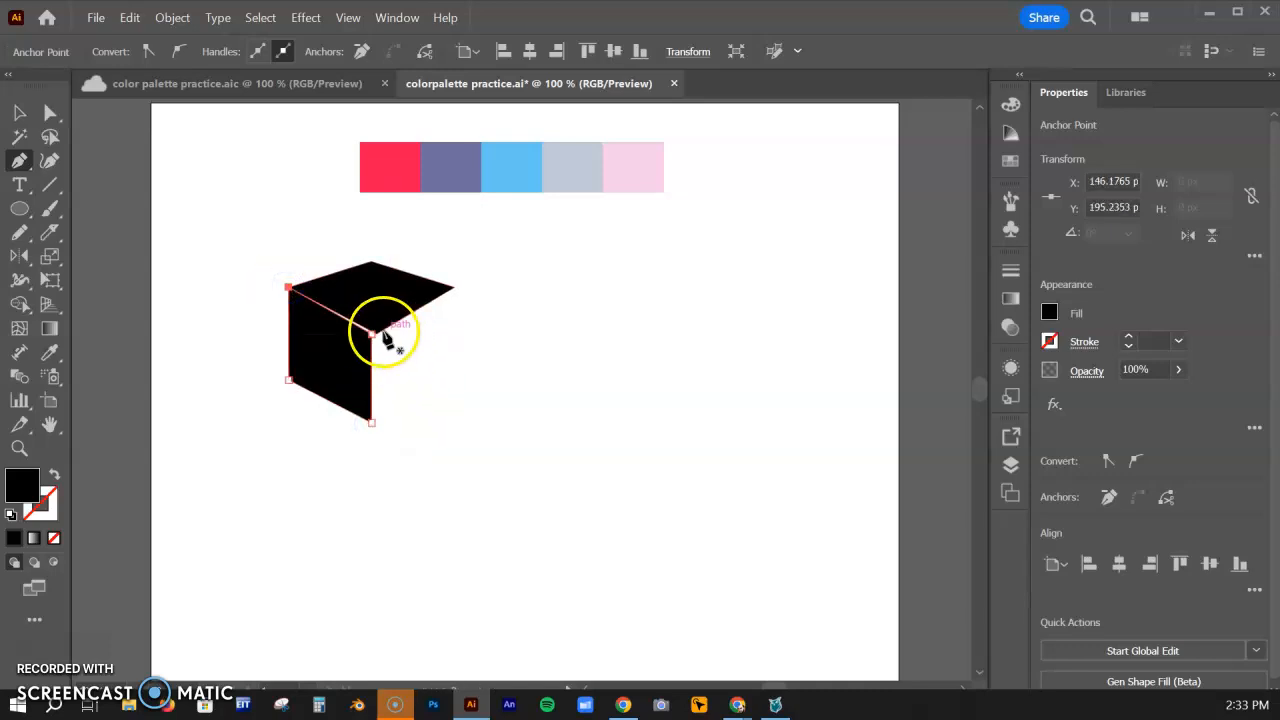
Draw the cube's right face as a closed four-sided path joining the top face's right and front corners to the left face's lower corner
{"action": "left_click", "coordinate": [454, 288]}
{"action": "left_click", "coordinate": [454, 400]}
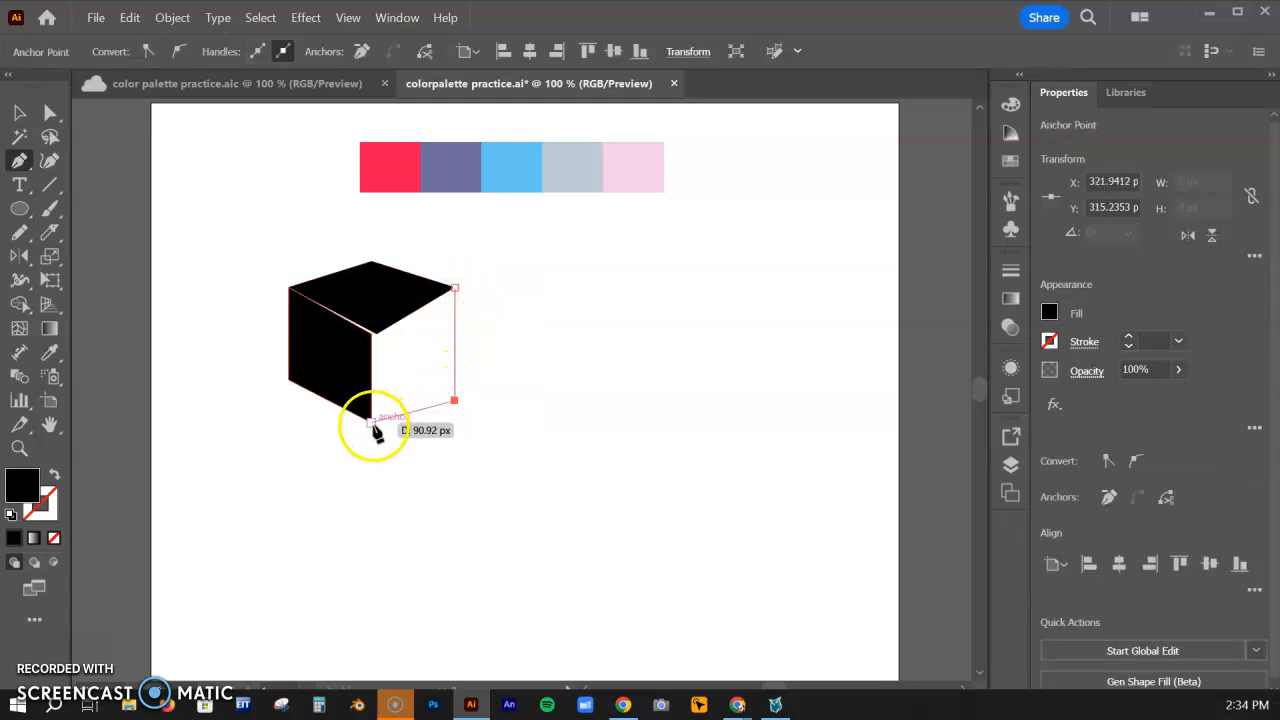
{"action": "left_click", "coordinate": [372, 422]}
{"action": "left_click", "coordinate": [376, 334]}
{"action": "left_click", "coordinate": [455, 288]}
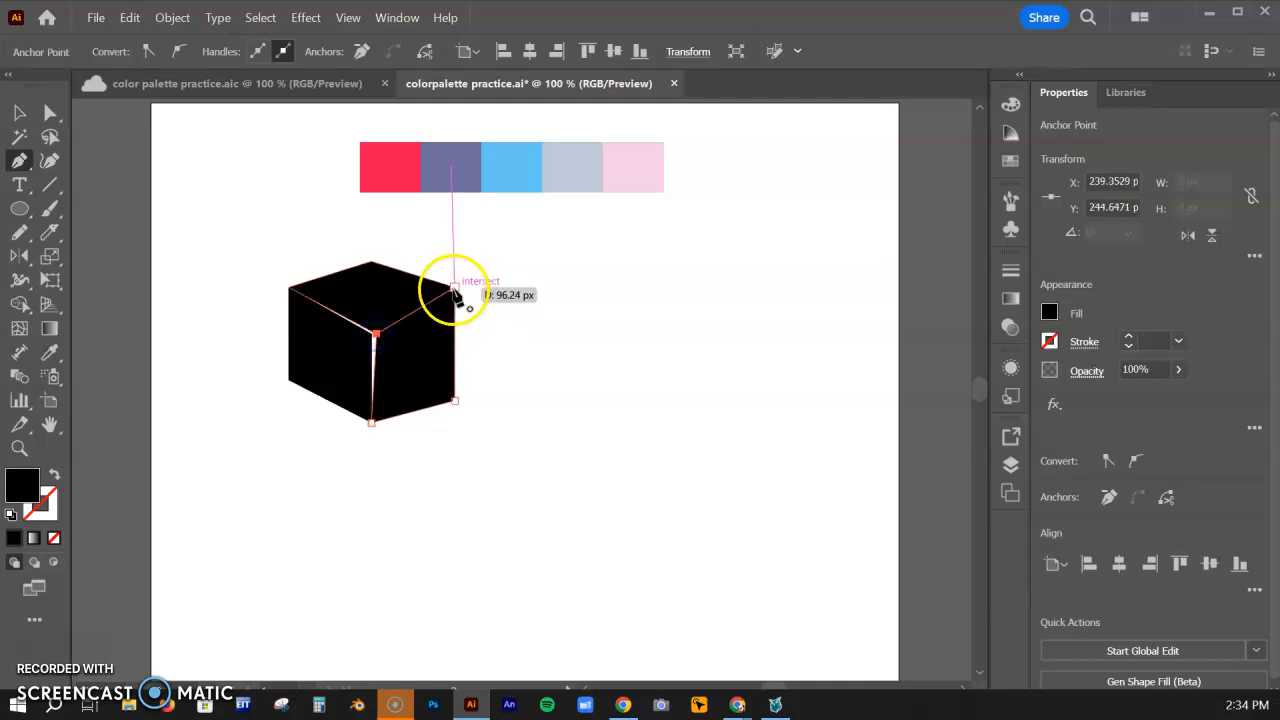
Move the left face's inner upper corner onto the top face's front corner to close the gap between the faces
{"action": "left_click", "coordinate": [218, 334]}
{"action": "key", "text": "ctrl+plus"}
{"action": "key", "text": "ctrl+plus"}
{"action": "key", "text": "ctrl+plus"}
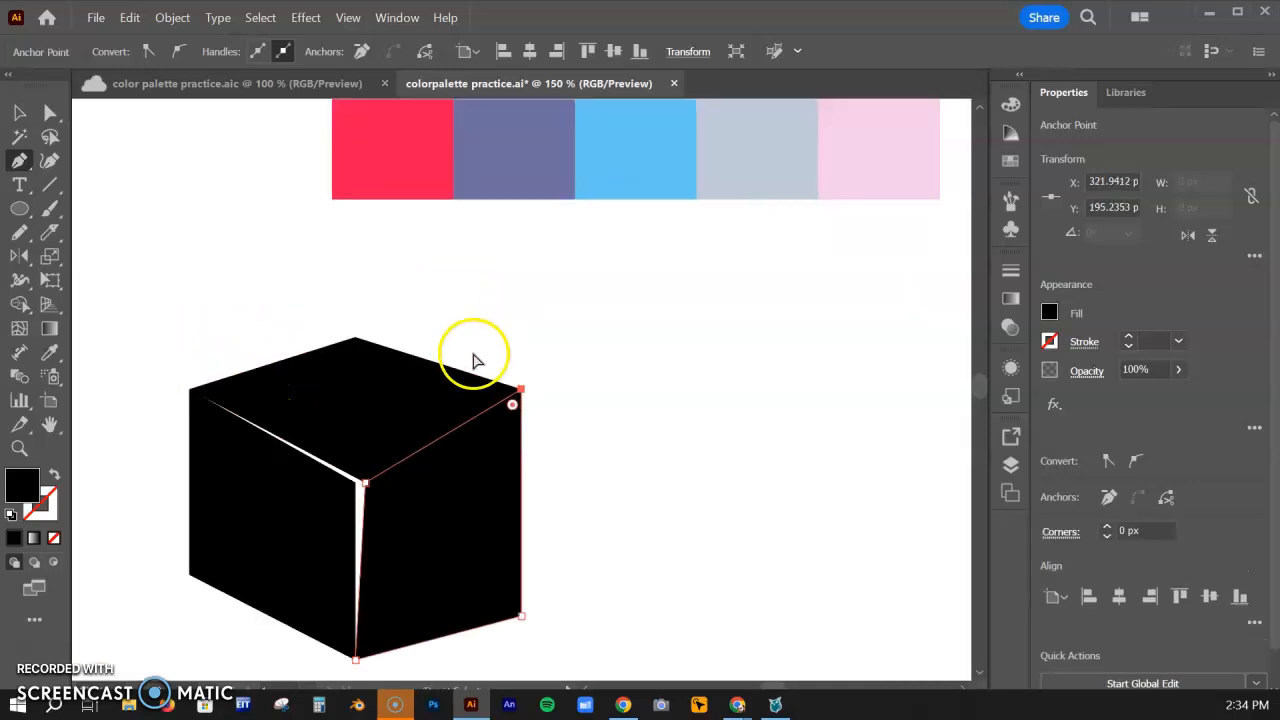
{"action": "left_click_drag", "start_coordinate": [350, 420], "coordinate": [550, 175]}
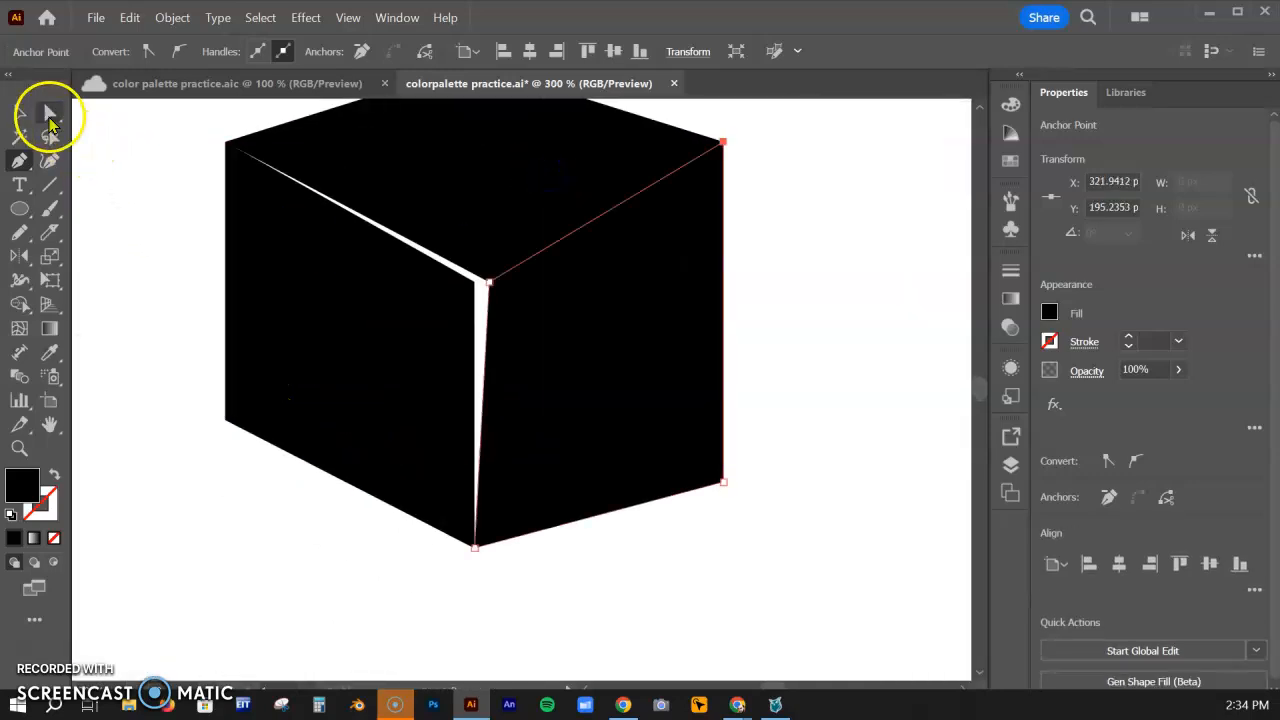
{"action": "left_click", "coordinate": [50, 112]}
{"action": "left_click", "coordinate": [476, 284]}
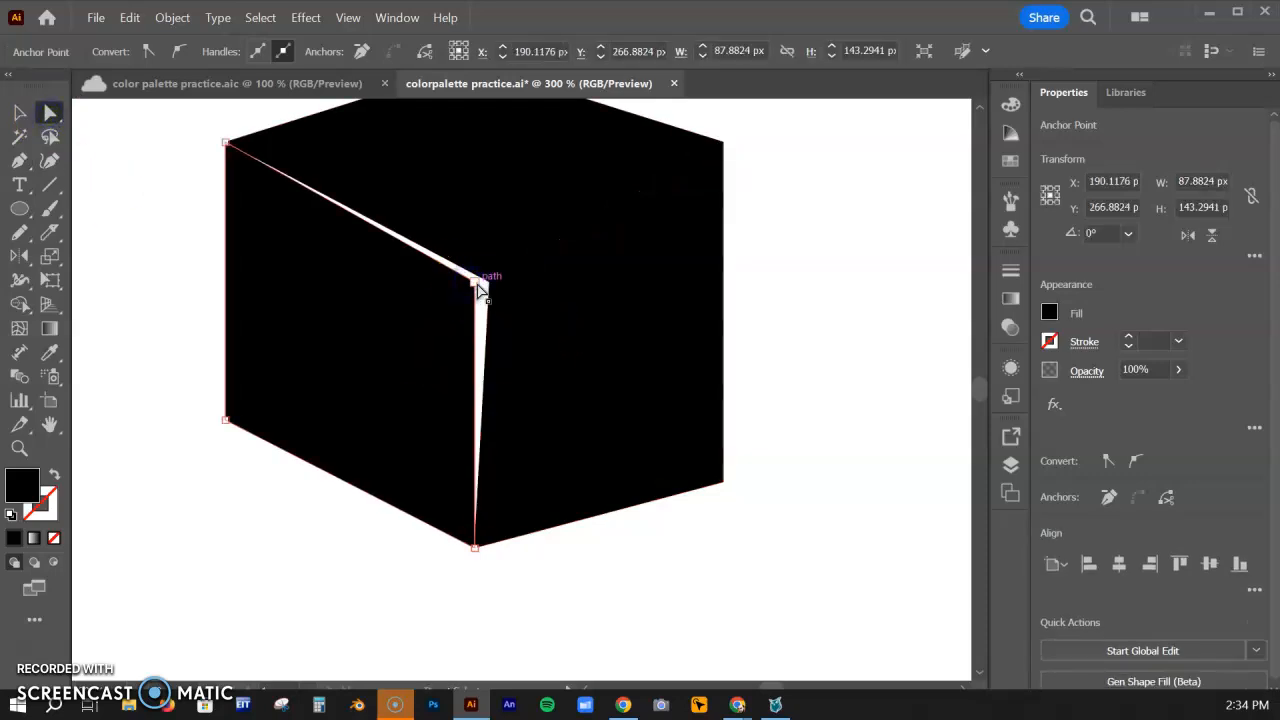
{"action": "left_click_drag", "start_coordinate": [477, 287], "coordinate": [488, 284]}
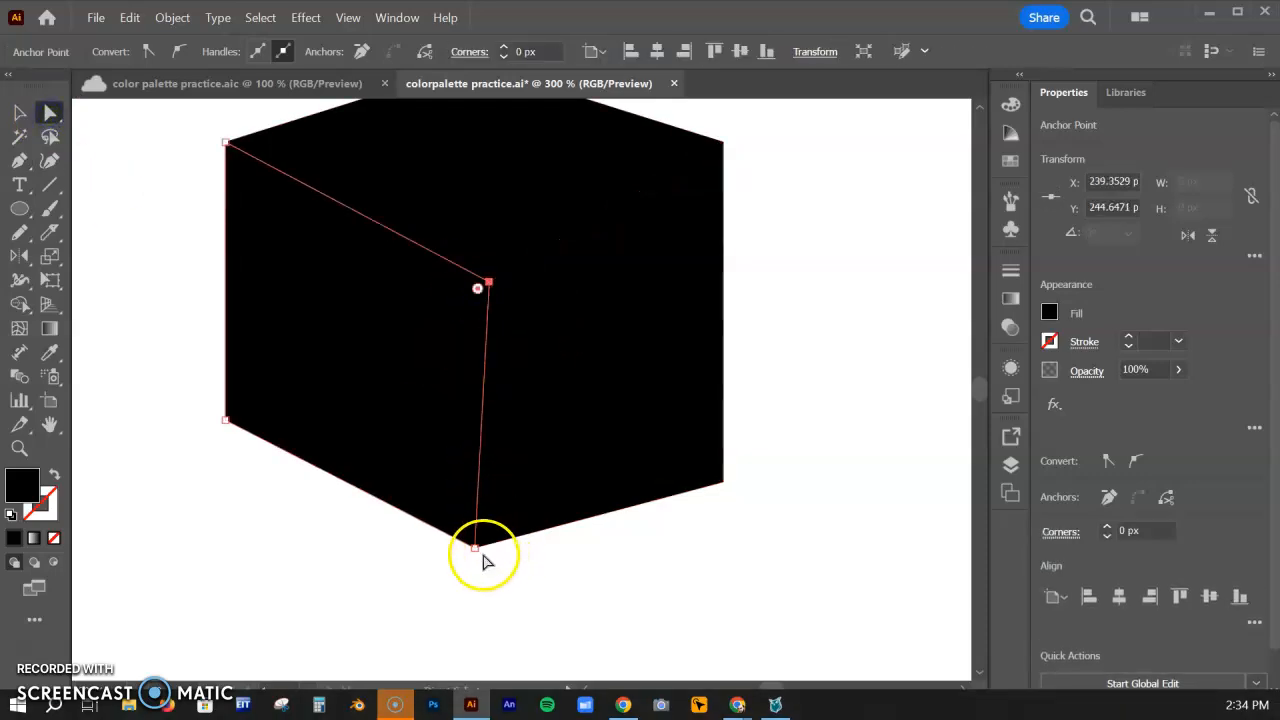
Align the side faces' shared bottom corner under the front corner and raise the right face's outer lower corner to about Y 292 px
{"action": "left_click_drag", "start_coordinate": [450, 545], "coordinate": [495, 558]}
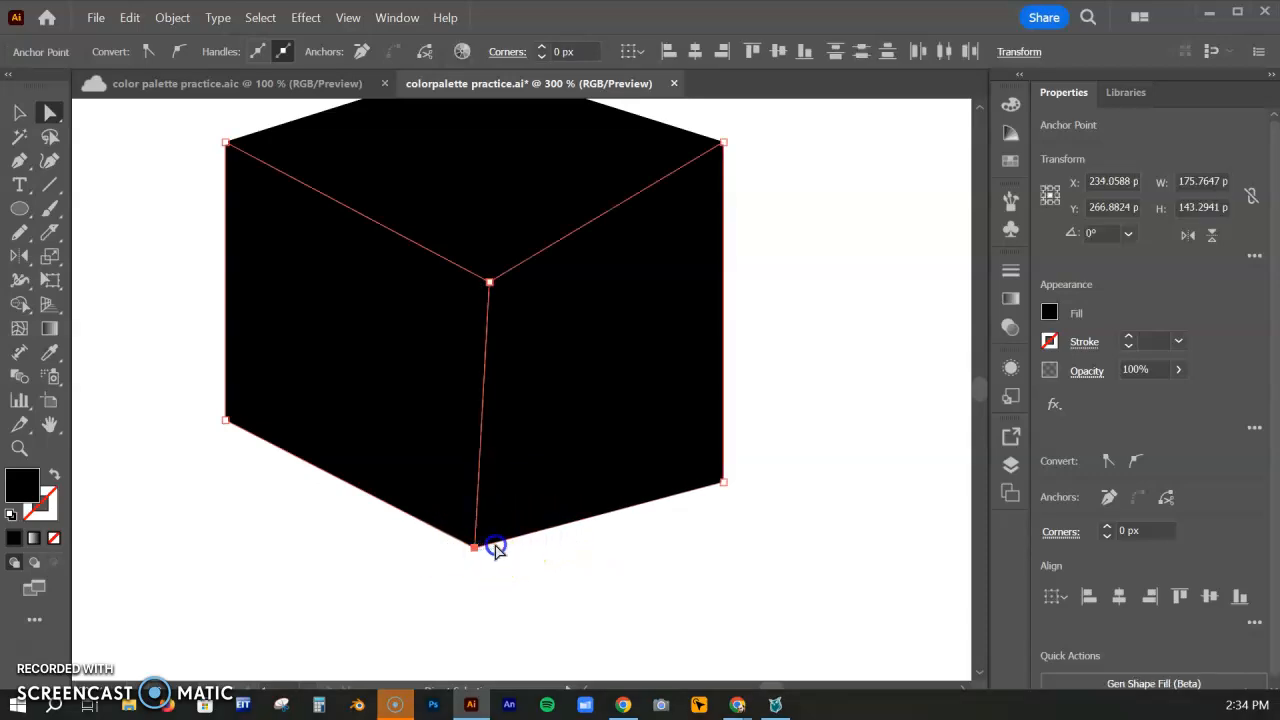
{"action": "left_click", "coordinate": [481, 552]}
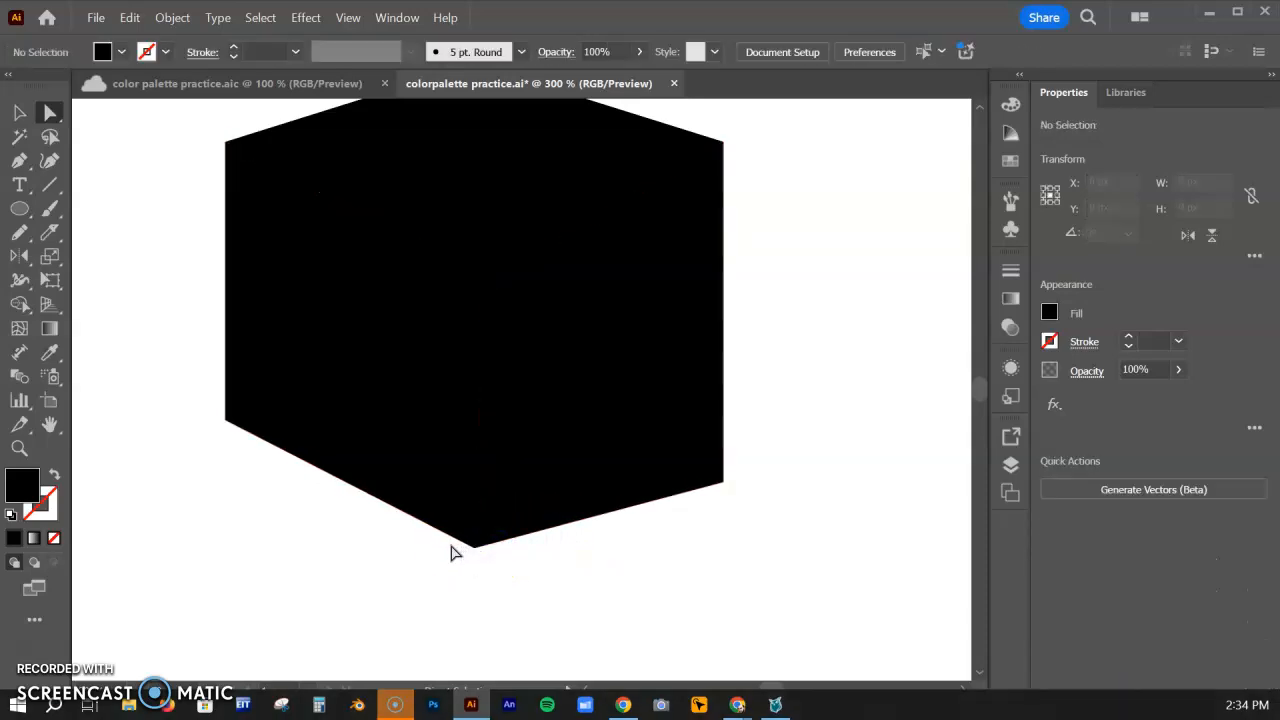
{"action": "left_click_drag", "start_coordinate": [497, 560], "coordinate": [485, 556]}
{"action": "left_click_drag", "start_coordinate": [723, 483], "coordinate": [714, 413]}
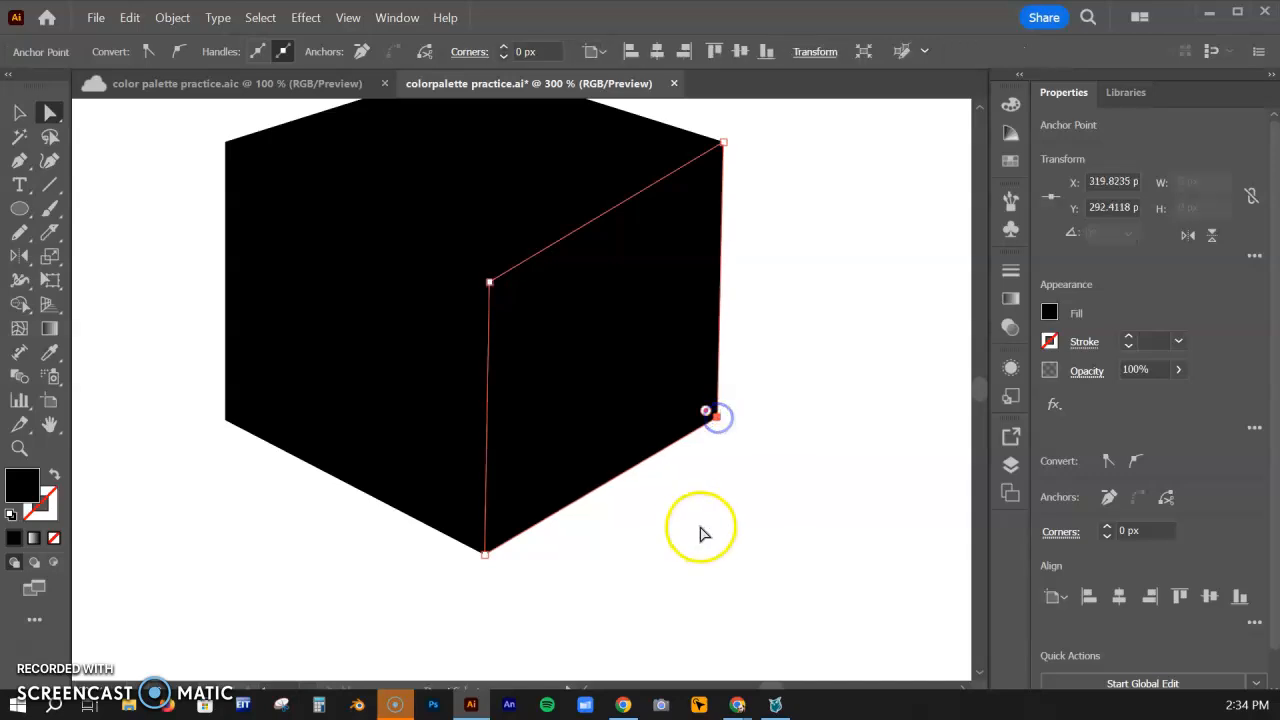
{"action": "key", "text": "ctrl+minus"}
{"action": "key", "text": "ctrl+minus"}
{"action": "left_click", "coordinate": [621, 537]}
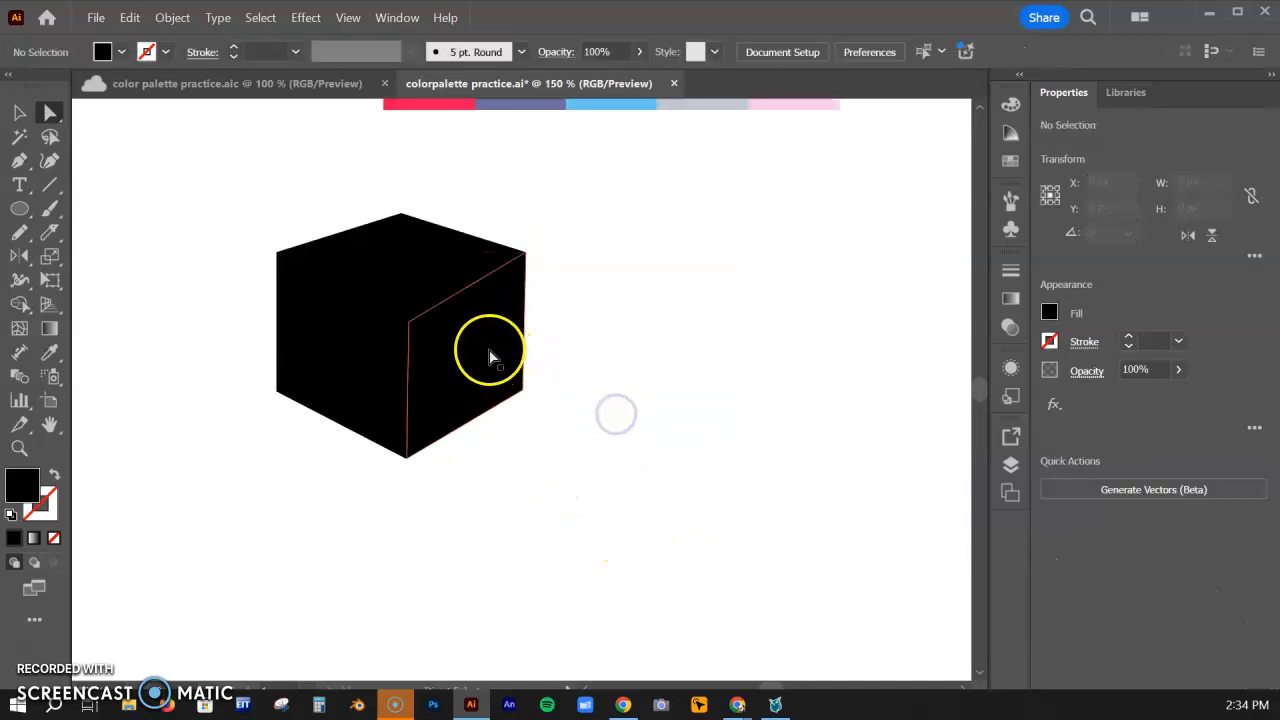
Pull the three cube faces apart to check that they are separate shapes, and undo the moves
{"action": "left_click_drag", "start_coordinate": [491, 354], "coordinate": [523, 363]}
{"action": "left_click", "coordinate": [368, 366]}
{"action": "left_click_drag", "start_coordinate": [368, 366], "coordinate": [336, 406]}
{"action": "left_click", "coordinate": [443, 274]}
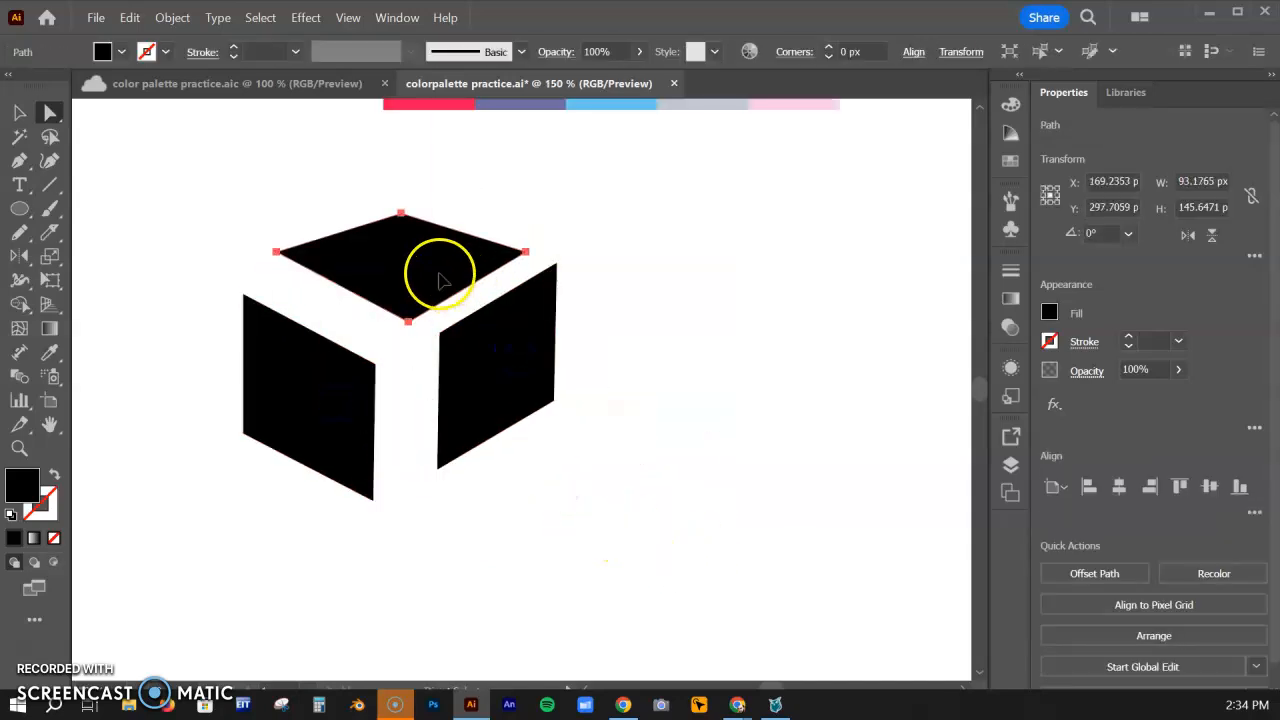
{"action": "left_click_drag", "start_coordinate": [443, 274], "coordinate": [438, 262]}
{"action": "key", "text": "ctrl+z"}
{"action": "key", "text": "ctrl+z"}
{"action": "key", "text": "ctrl+z"}
{"action": "key", "text": "ctrl+z"}
Fill all three cube faces with the palette's red swatch using the Eyedropper tool
{"action": "left_click", "coordinate": [629, 397]}
{"action": "key", "text": "ctrl+minus"}
{"action": "left_click_drag", "start_coordinate": [611, 364], "coordinate": [443, 338]}
{"action": "left_click", "coordinate": [19, 112]}
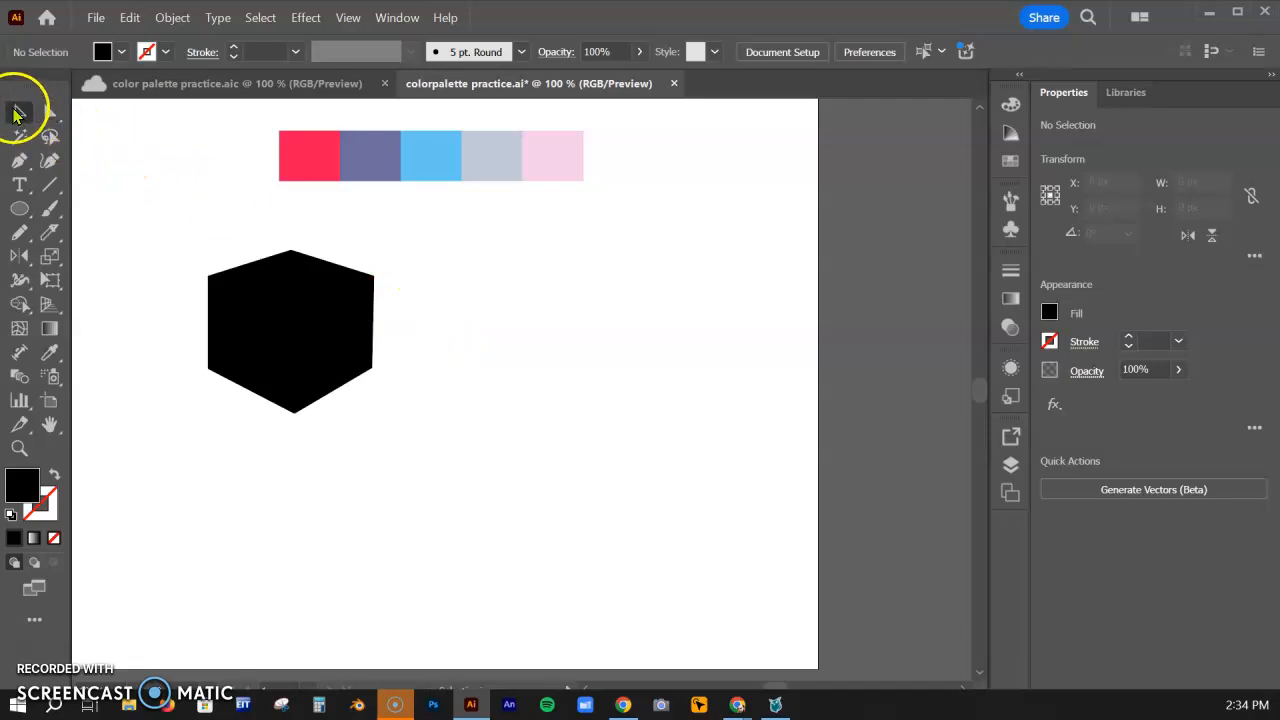
{"action": "left_click_drag", "start_coordinate": [160, 222], "coordinate": [444, 465]}
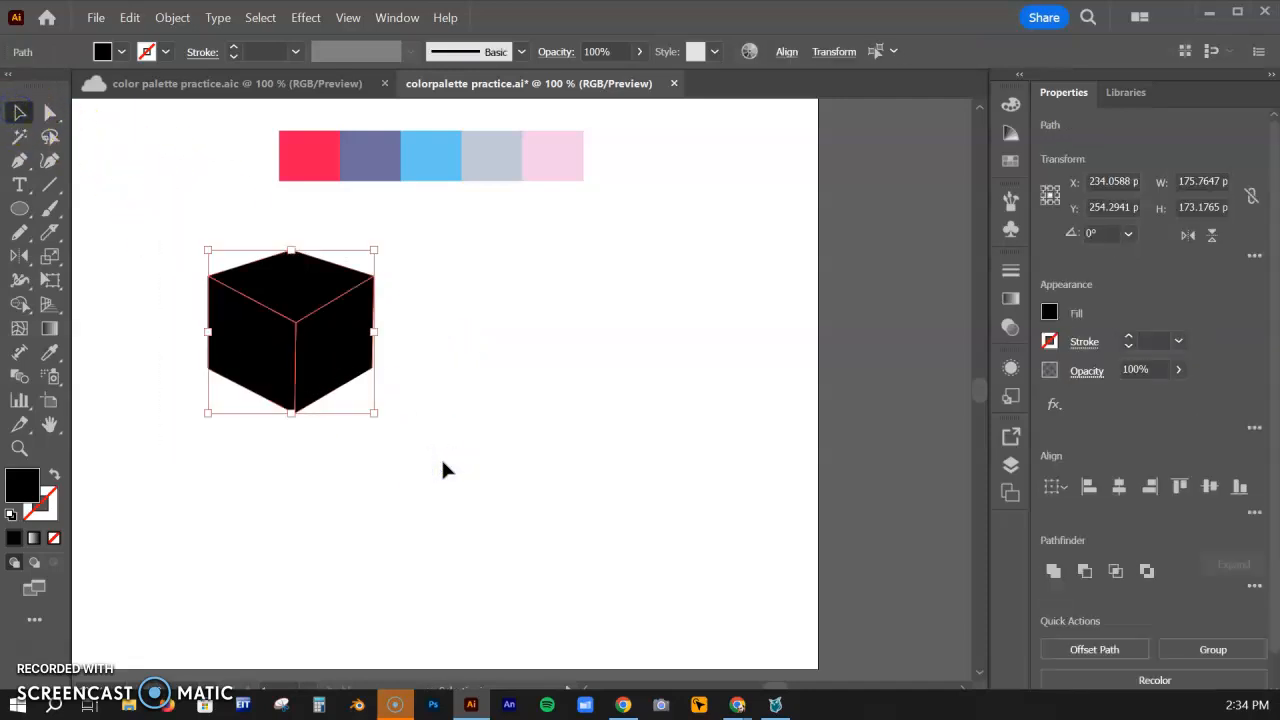
{"action": "left_click", "coordinate": [50, 352]}
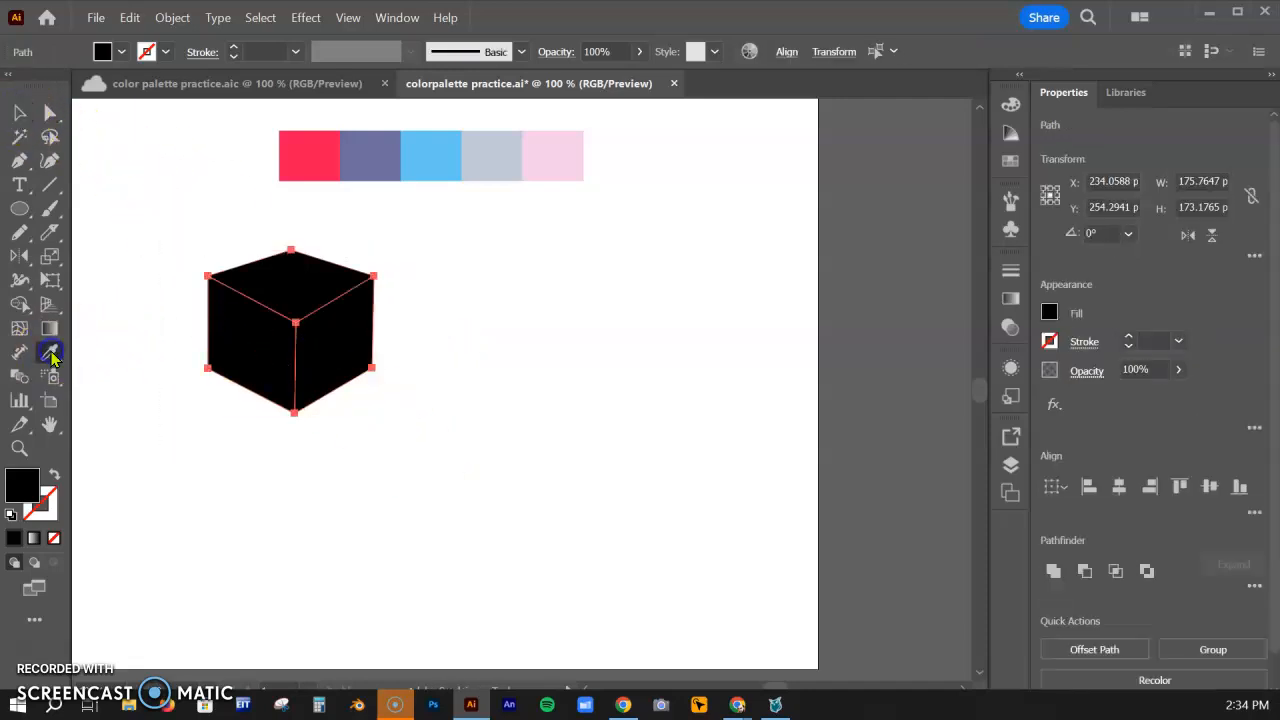
{"action": "left_click", "coordinate": [306, 155]}
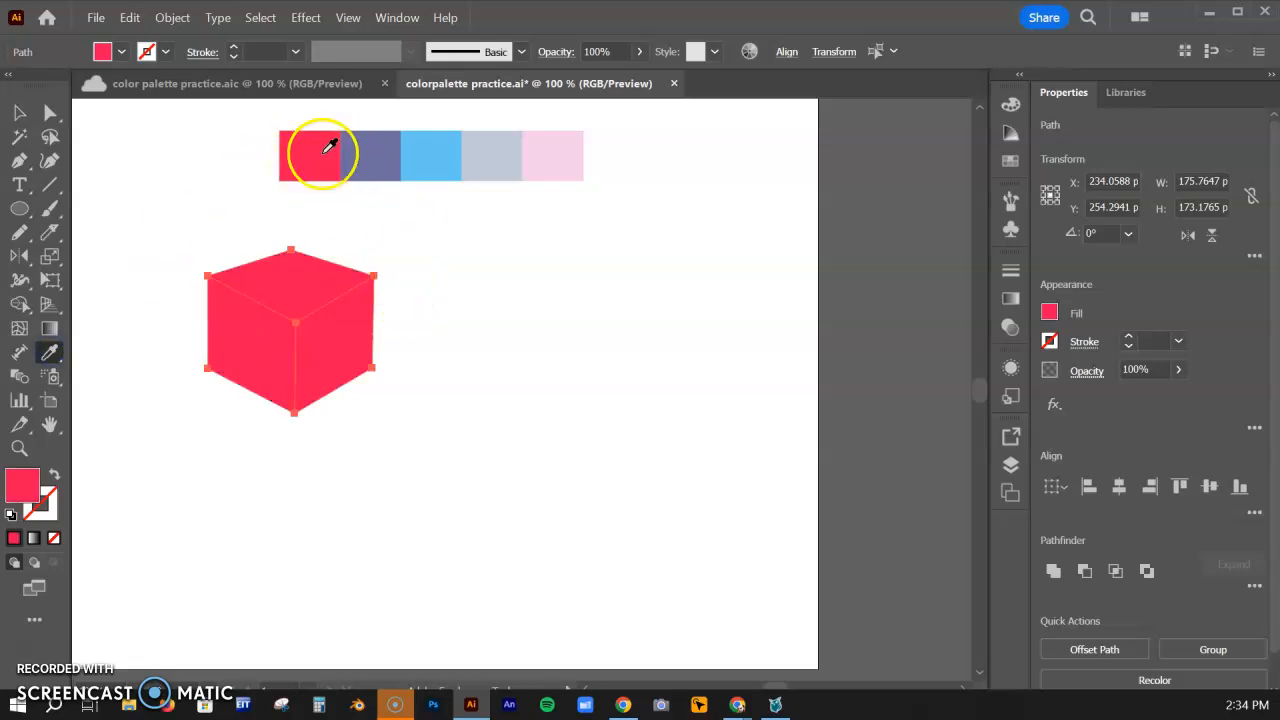
{"action": "left_click", "coordinate": [22, 114]}
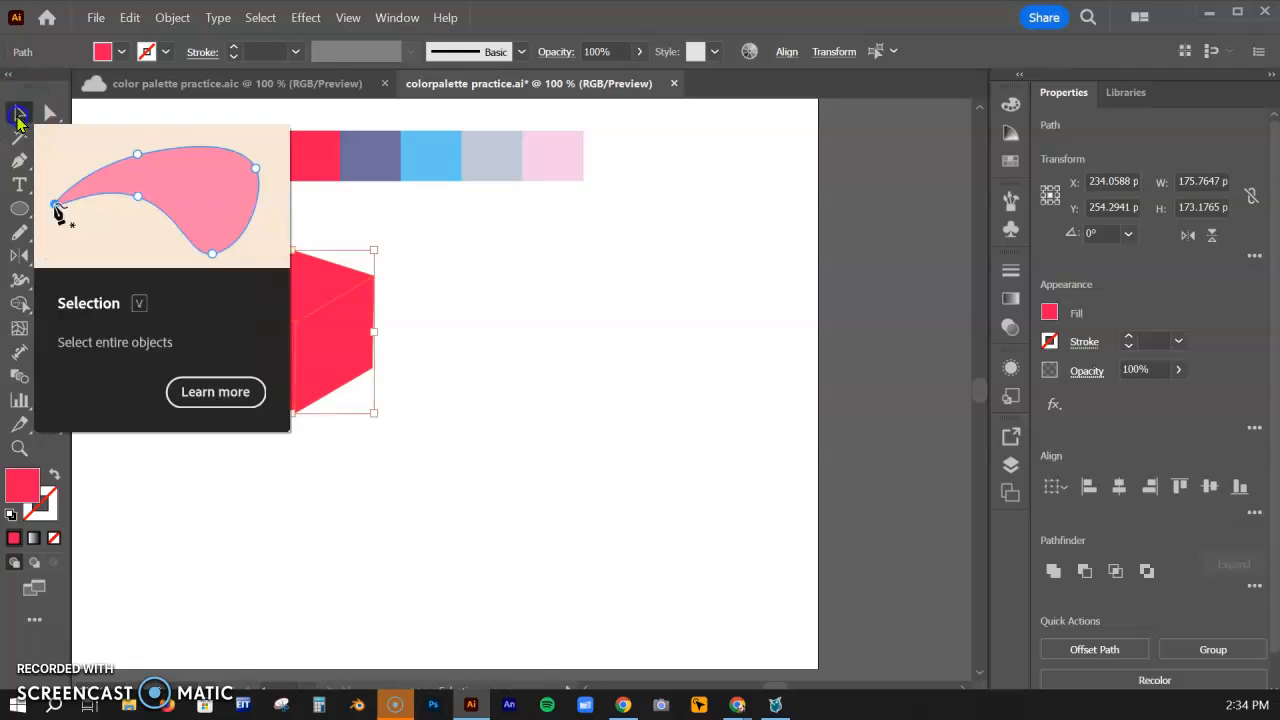
{"action": "left_click", "coordinate": [476, 238]}
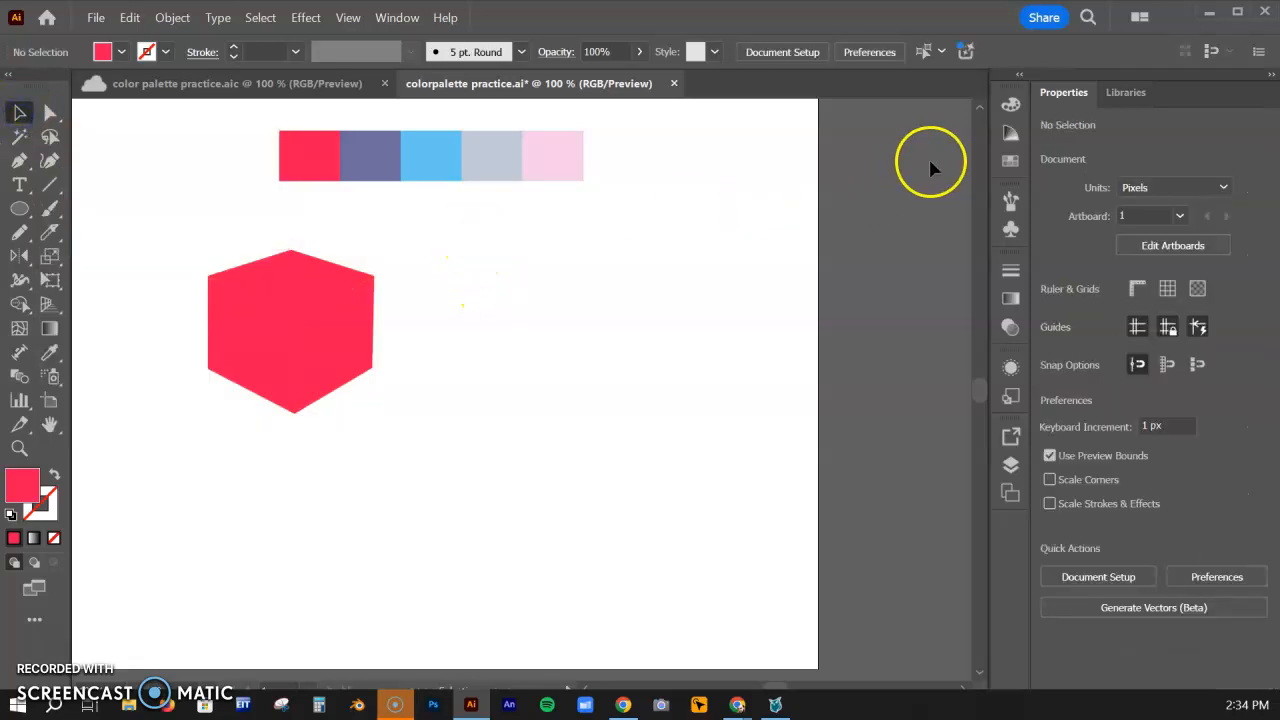
Display the Color Guide with the shades and tints of the red fill
{"action": "left_click", "coordinate": [1010, 135]}
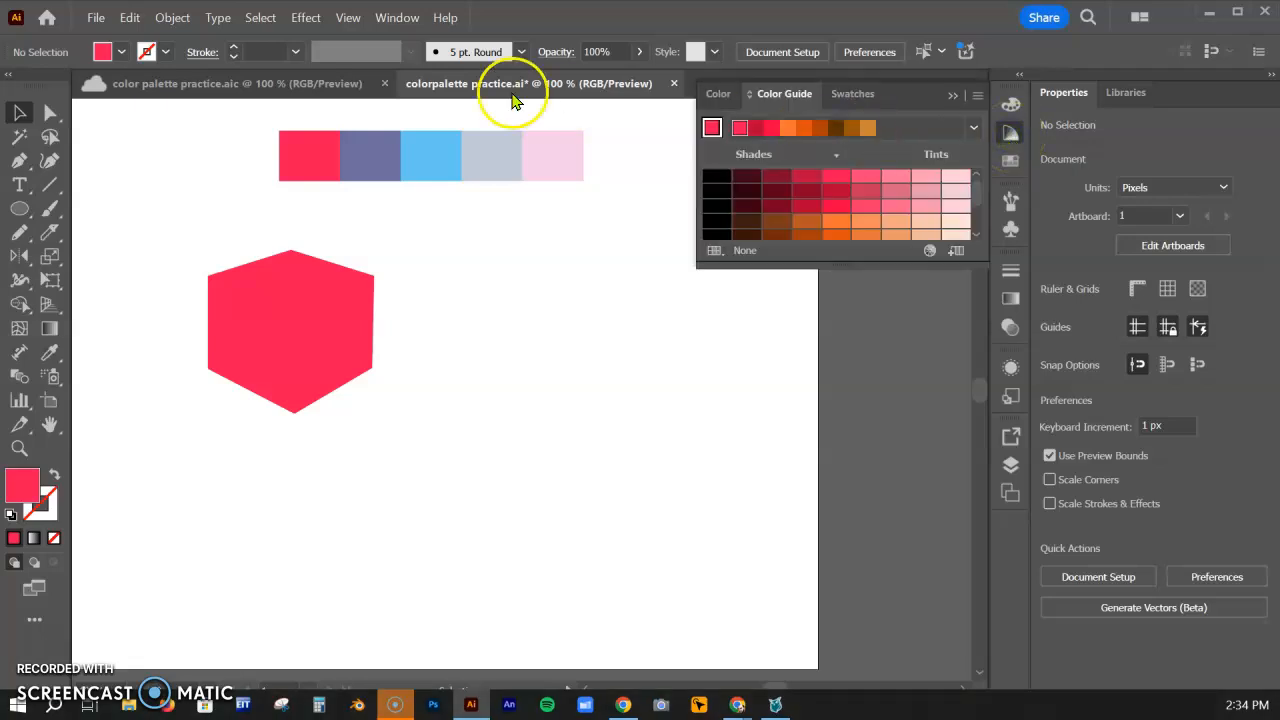
{"action": "left_click", "coordinate": [396, 17]}
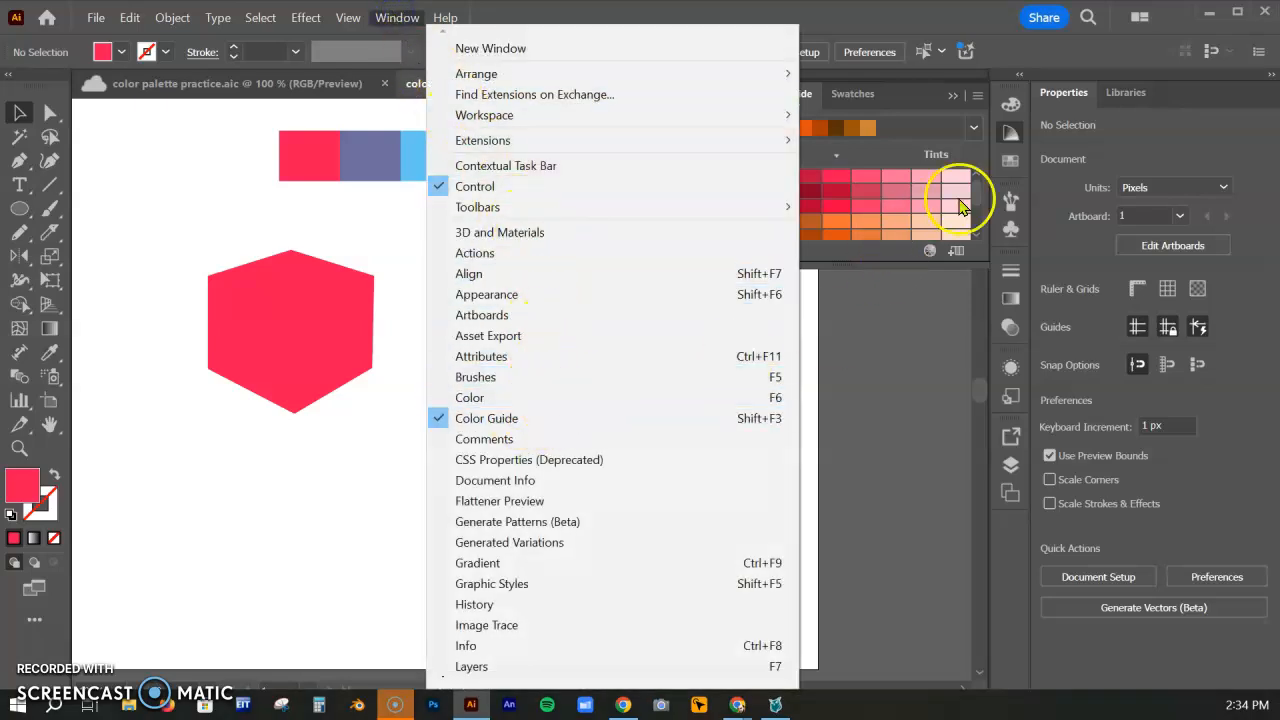
{"action": "left_click", "coordinate": [1010, 134]}
{"action": "left_click", "coordinate": [1010, 134]}
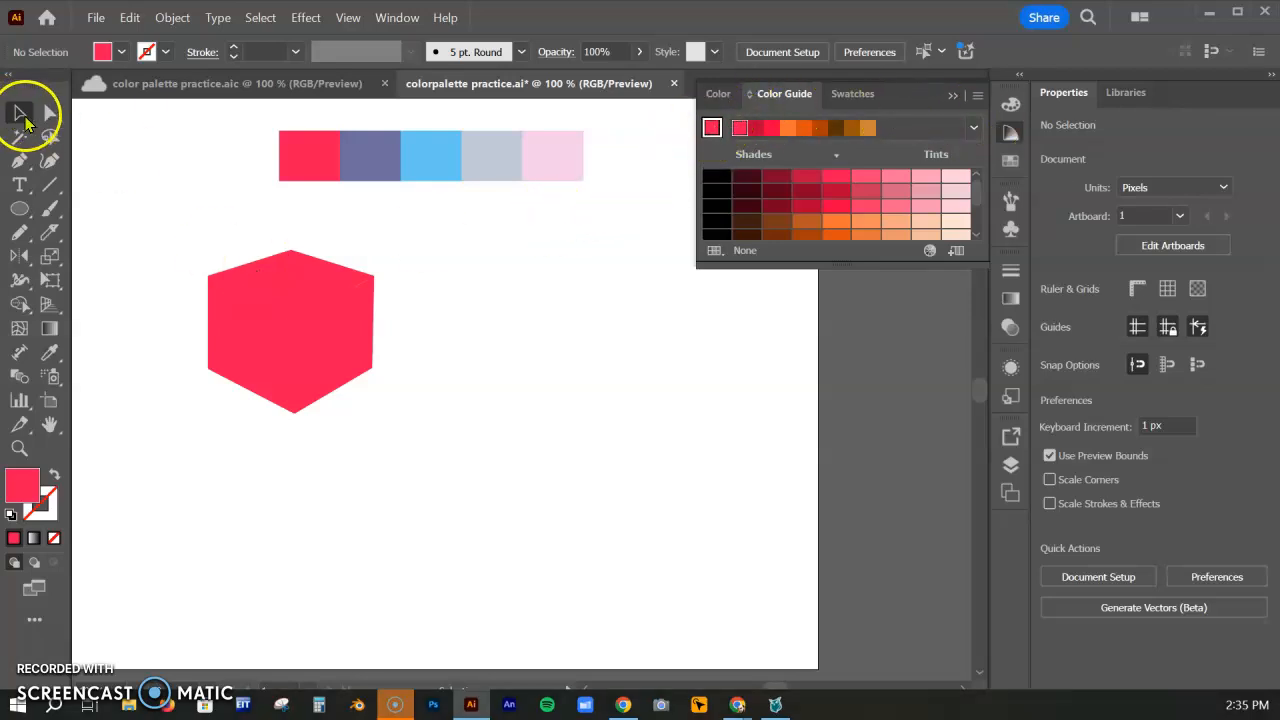
Compare Color Guide shades and tints on the cube's top face, settling on the tint two steps lighter than the base red
{"action": "left_click", "coordinate": [282, 276]}
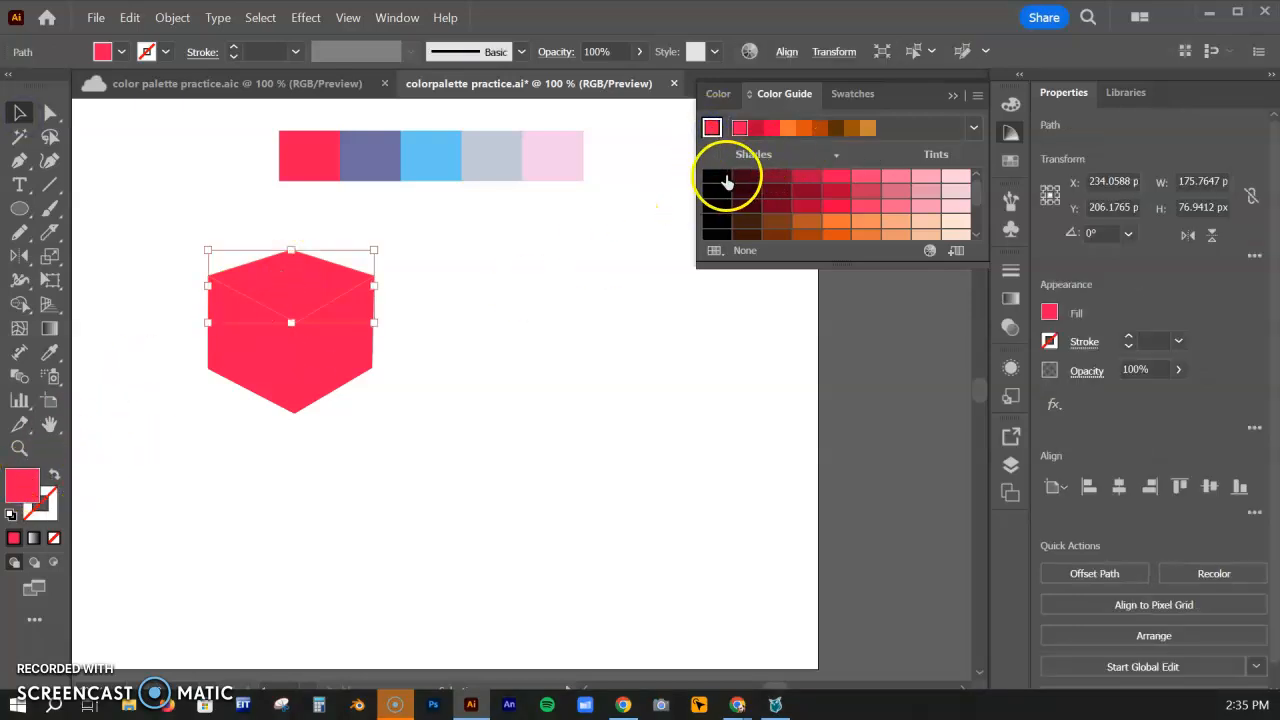
{"action": "left_click", "coordinate": [807, 178]}
{"action": "left_click", "coordinate": [779, 178]}
{"action": "left_click", "coordinate": [744, 177]}
{"action": "left_click", "coordinate": [866, 178]}
{"action": "left_click", "coordinate": [895, 178]}
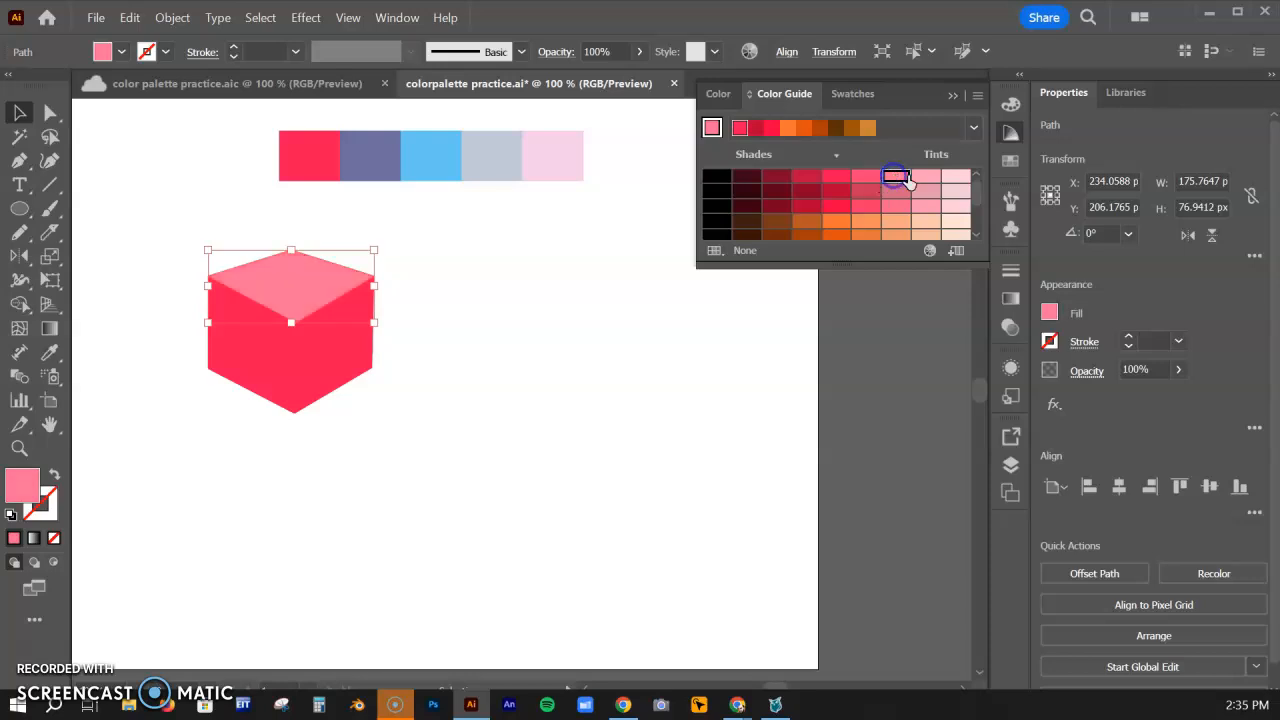
{"action": "left_click", "coordinate": [927, 180]}
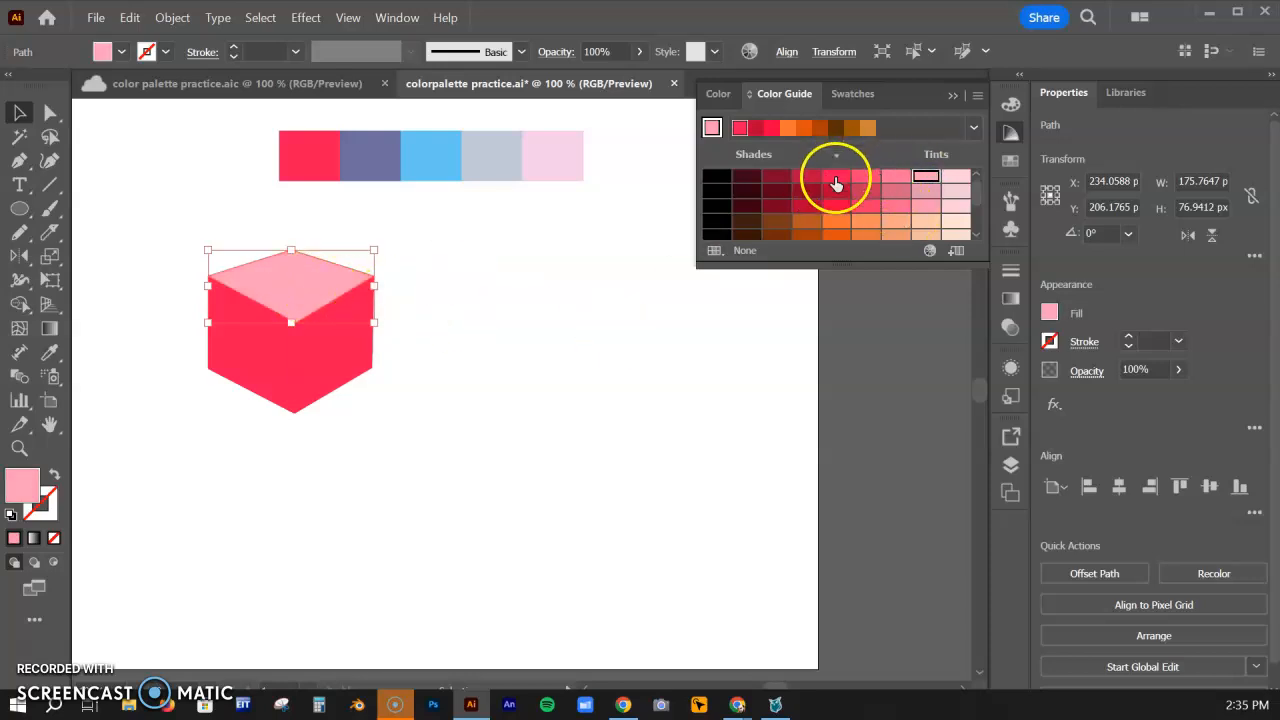
{"action": "left_click", "coordinate": [869, 179]}
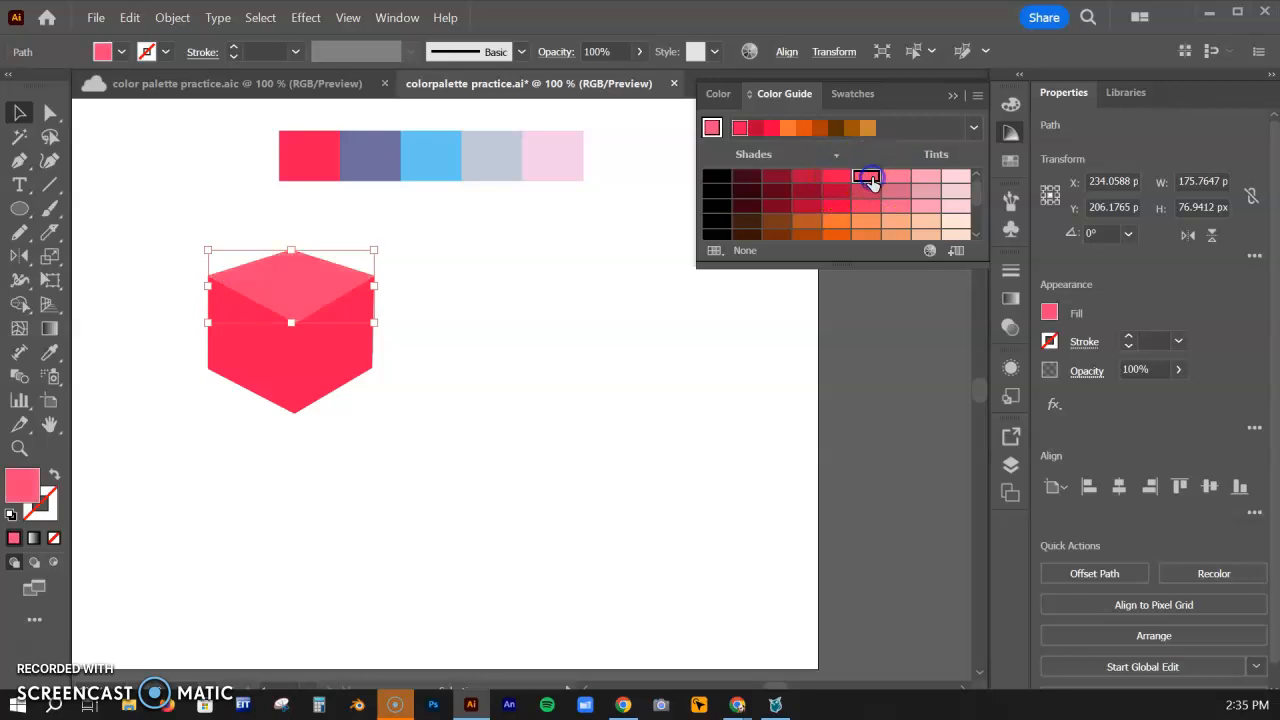
{"action": "left_click", "coordinate": [900, 179]}
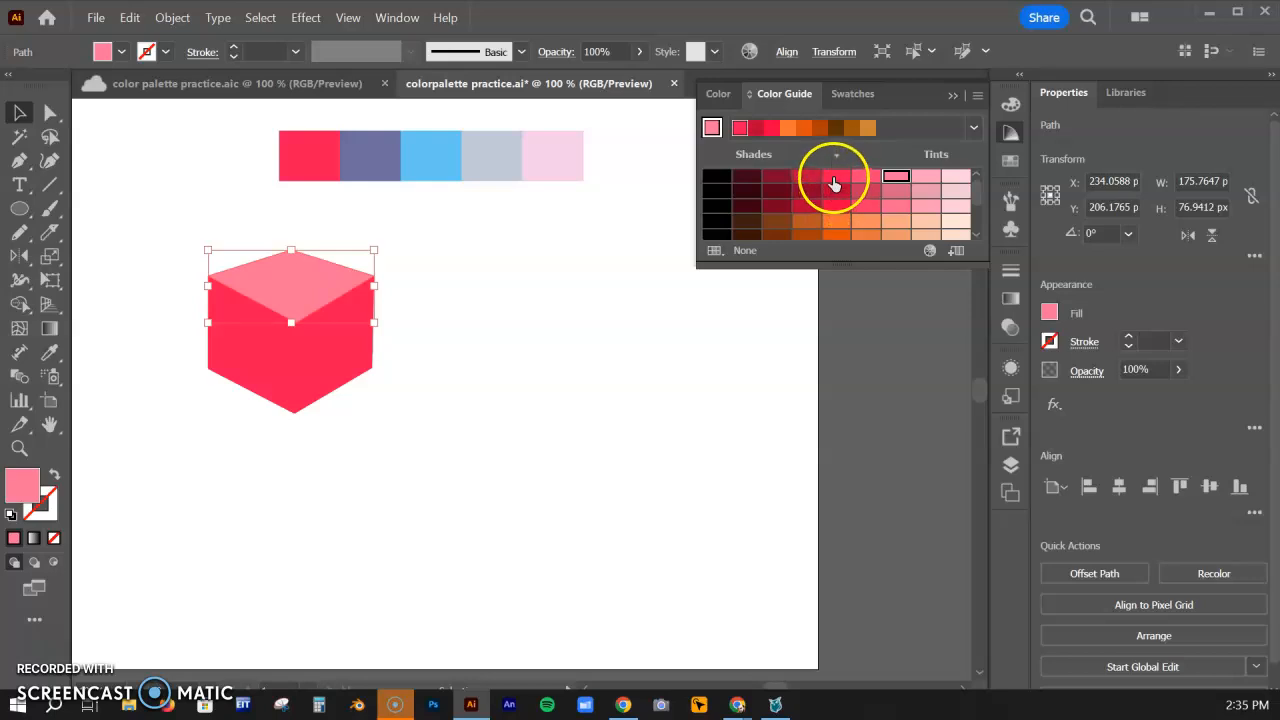
Fill the cube's right face with the Color Guide shade one step darker than the base red
{"action": "left_click", "coordinate": [343, 364]}
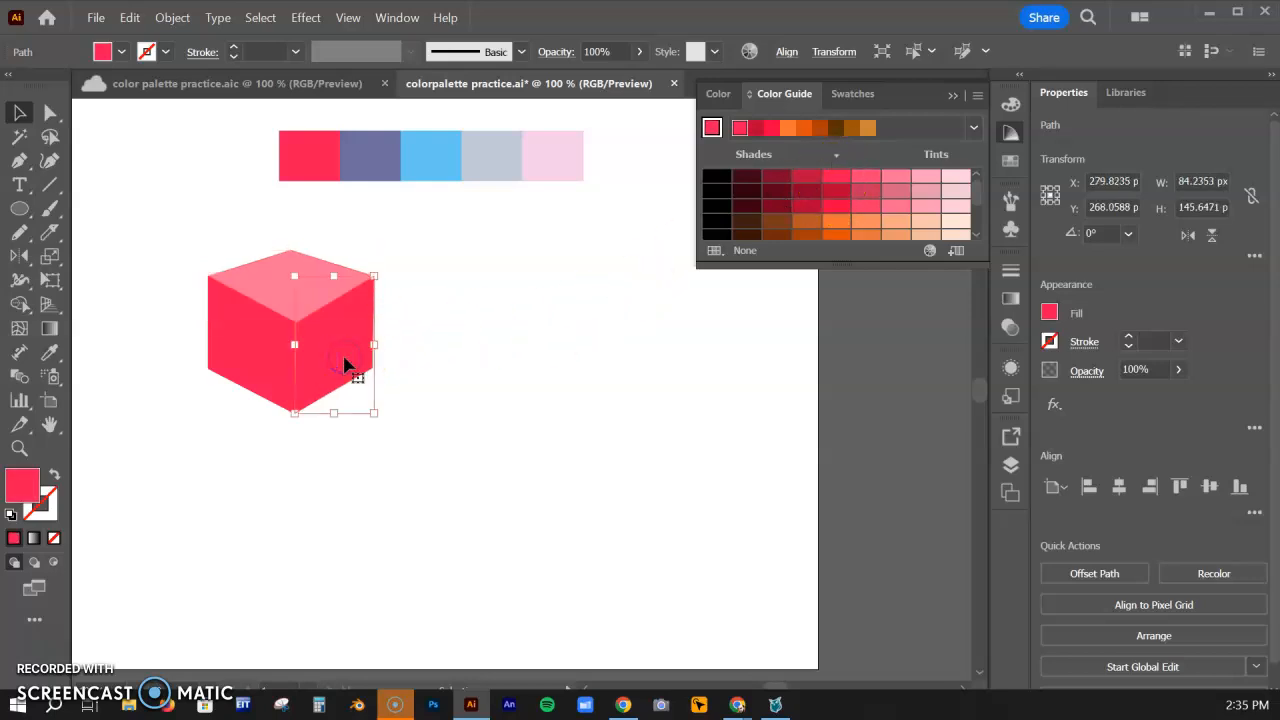
{"action": "left_click", "coordinate": [807, 178]}
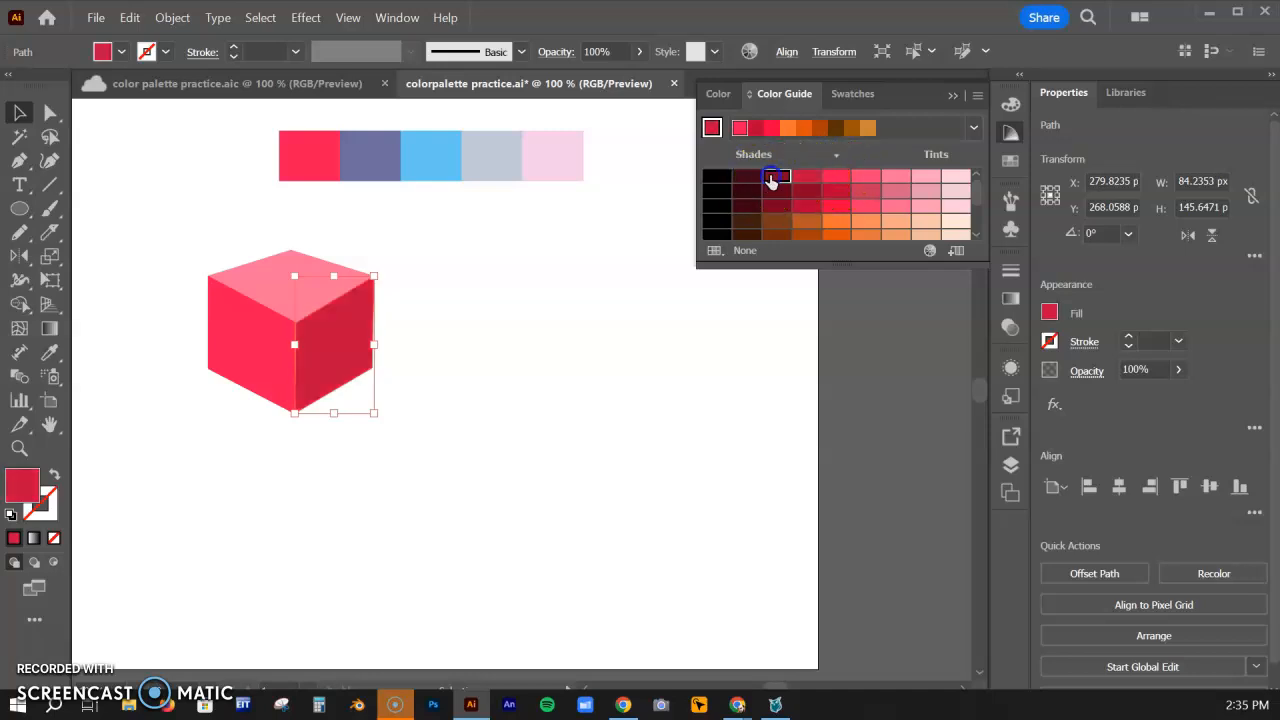
{"action": "left_click", "coordinate": [775, 178]}
{"action": "left_click", "coordinate": [806, 178]}
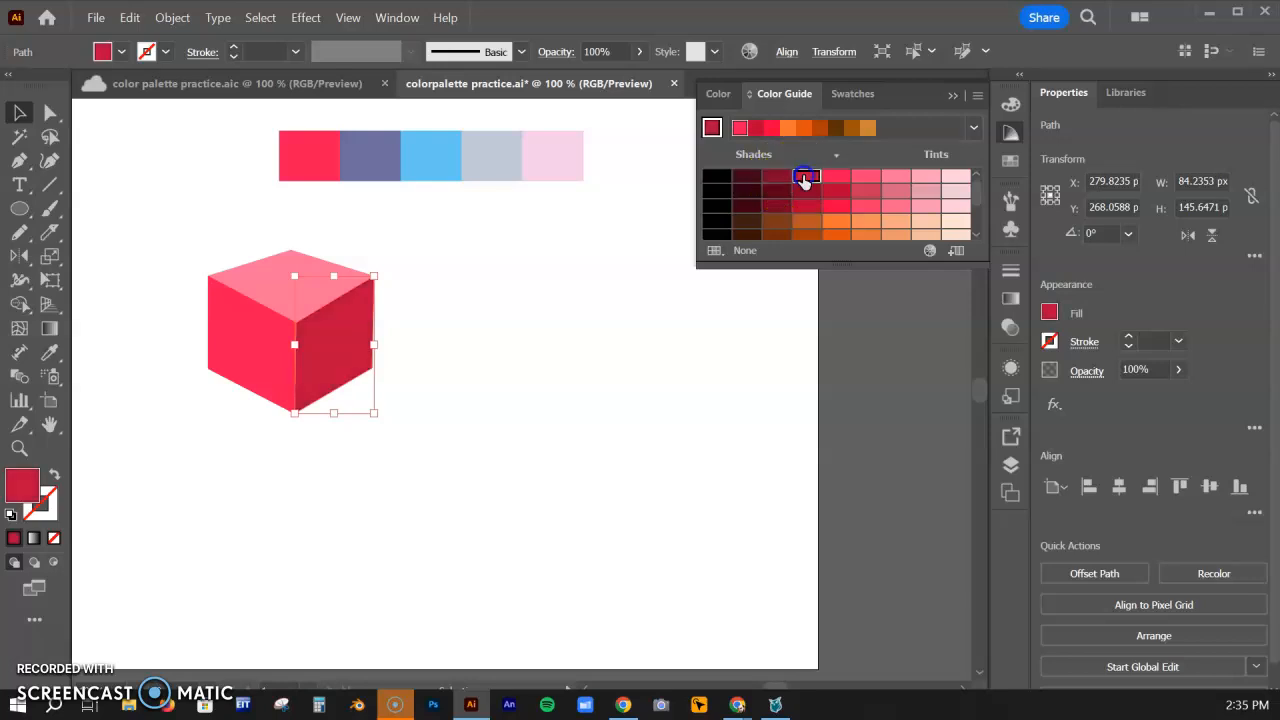
{"action": "left_click", "coordinate": [781, 180]}
{"action": "left_click", "coordinate": [808, 178]}
{"action": "left_click", "coordinate": [452, 352]}
Duplicate the red cube about 200 px to its right and fill the copy with the palette's purple swatch using the Eyedropper tool
{"action": "left_click_drag", "start_coordinate": [419, 455], "coordinate": [198, 227]}
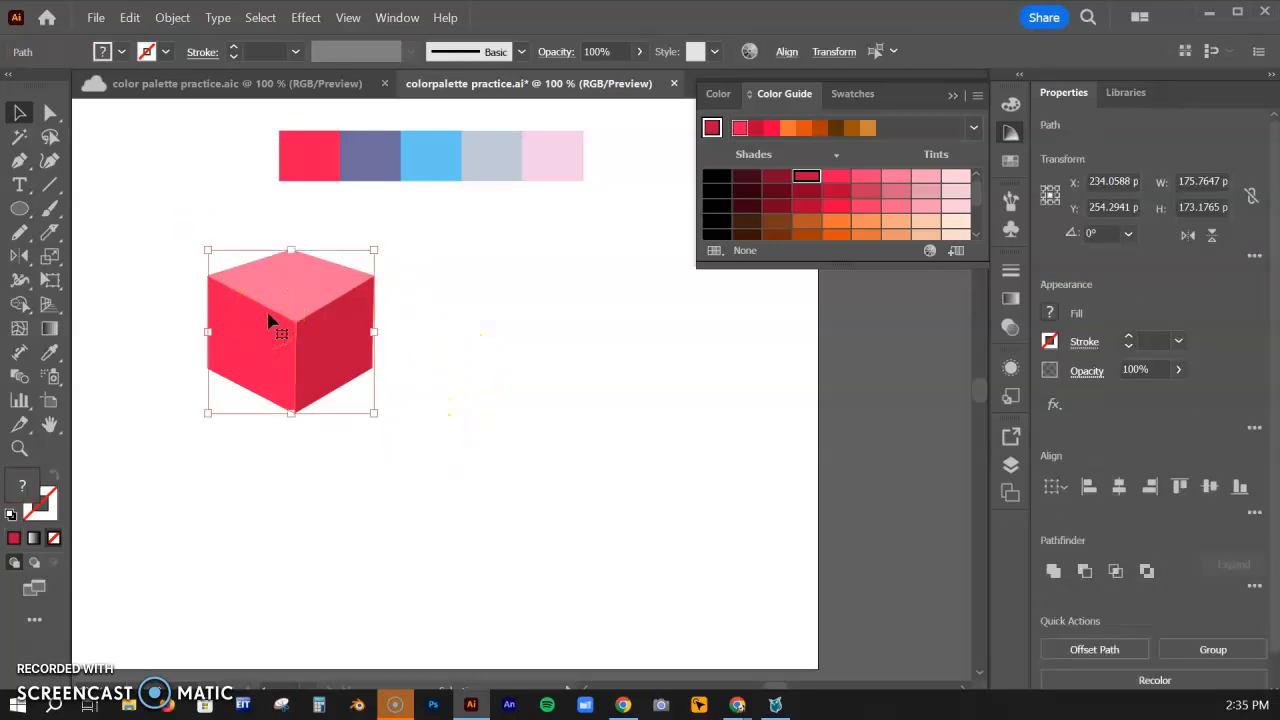
{"action": "left_click_drag", "start_coordinate": [274, 316], "coordinate": [457, 320]}
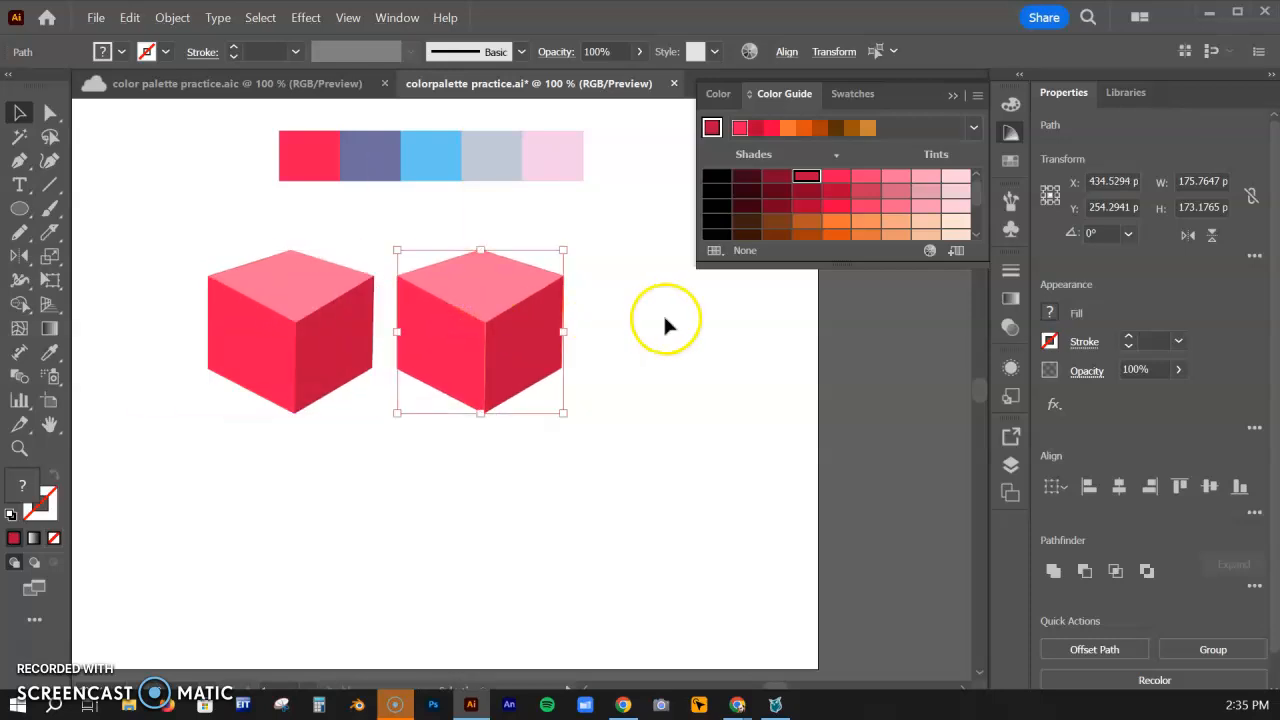
{"action": "left_click", "coordinate": [664, 316]}
{"action": "left_click", "coordinate": [447, 337]}
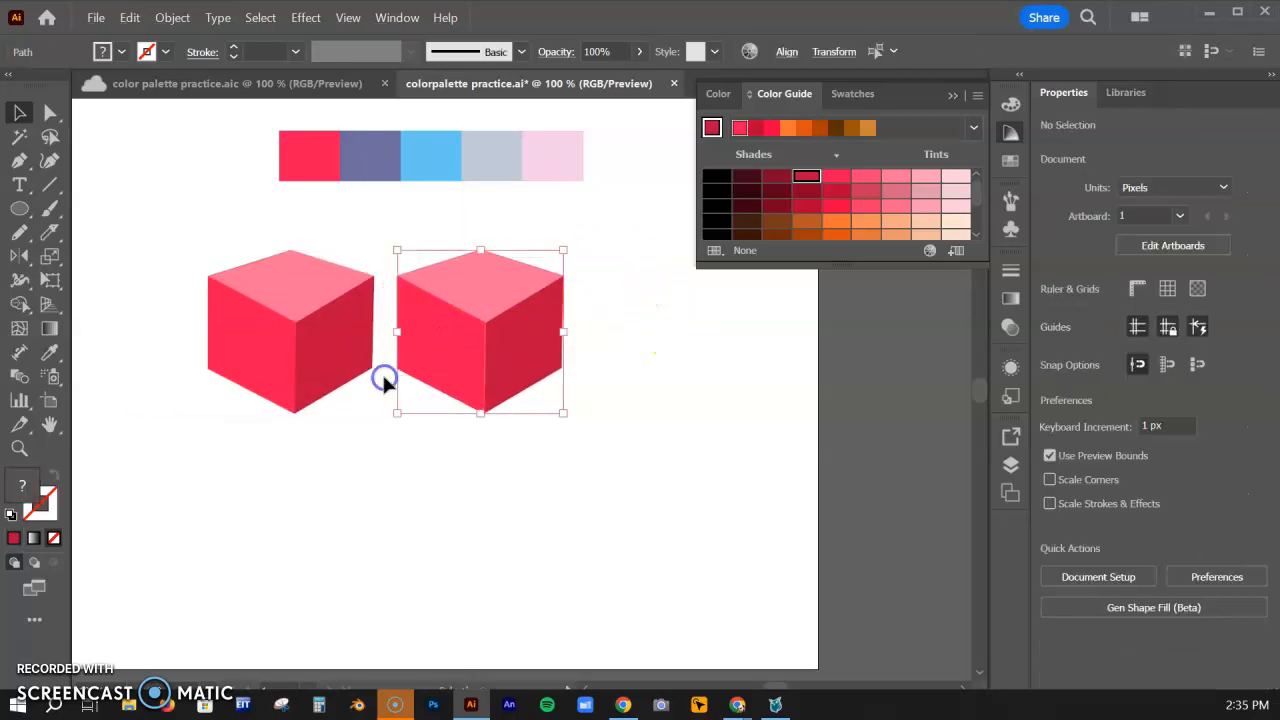
{"action": "key", "text": "i"}
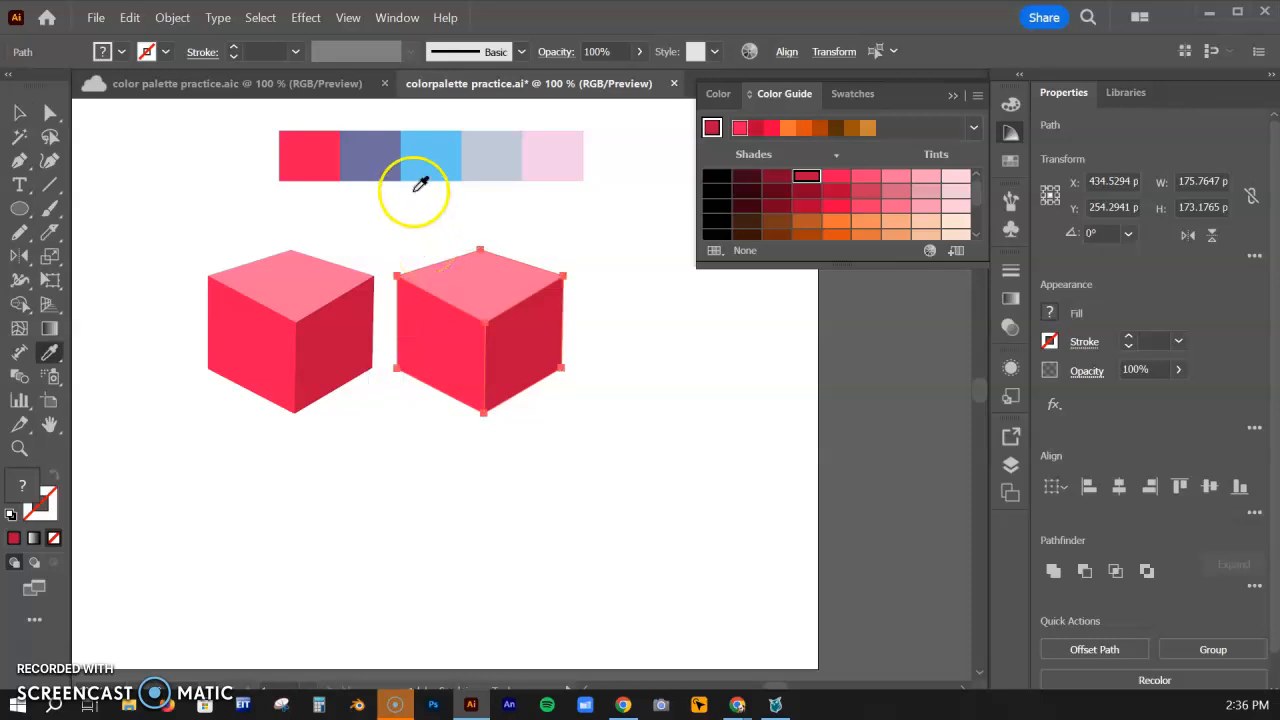
{"action": "left_click", "coordinate": [382, 153]}
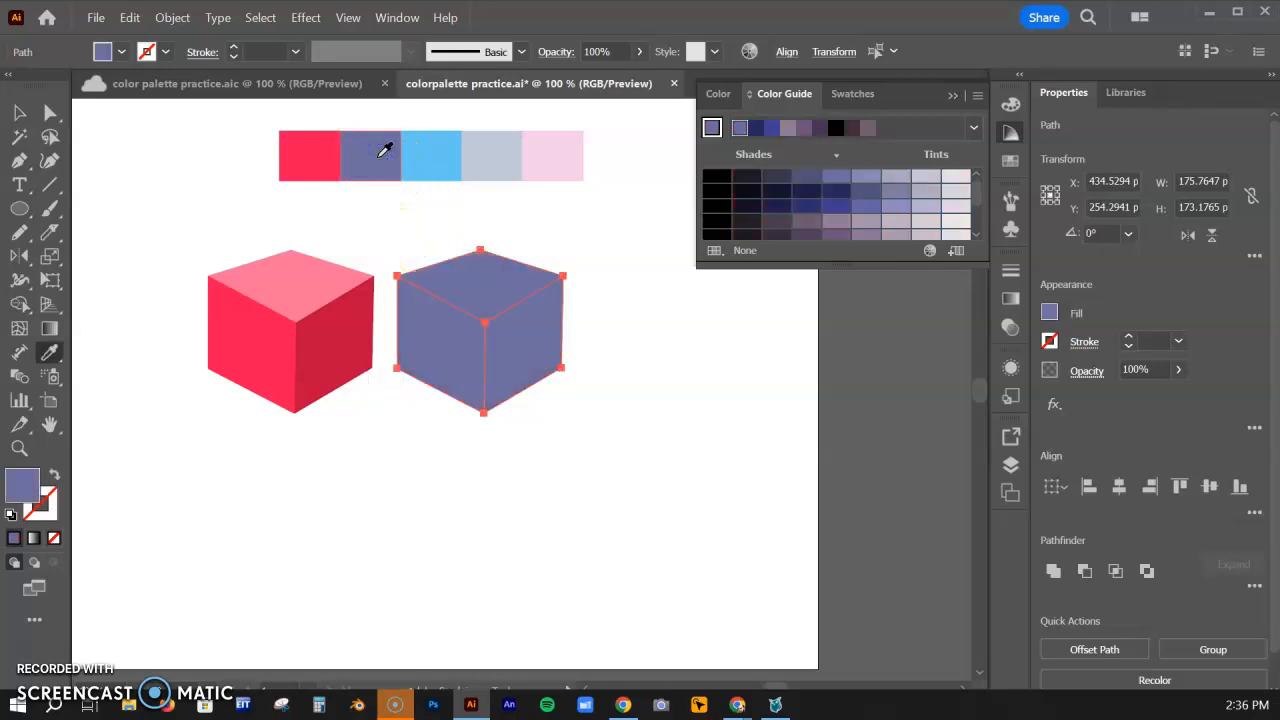
{"action": "left_click", "coordinate": [20, 113]}
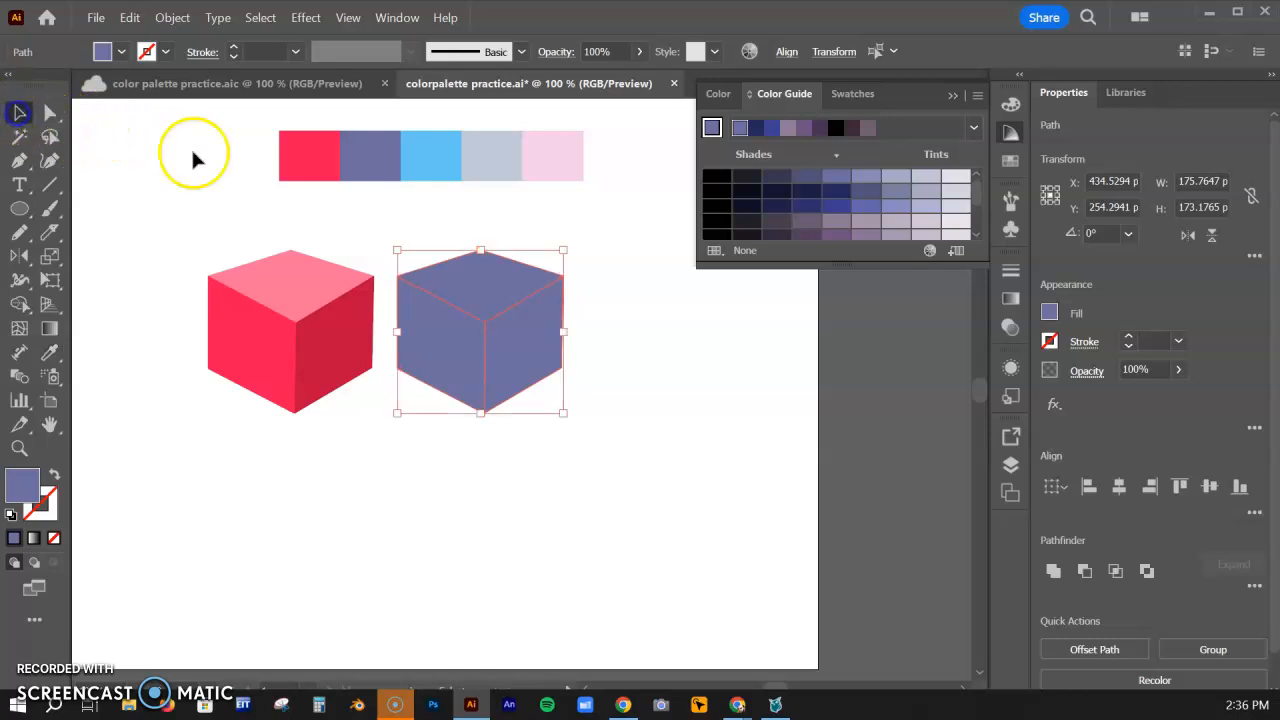
{"action": "left_click", "coordinate": [616, 228]}
Shade the purple cube from the Color Guide: top face two tints lighter, right face one shade darker than the base
{"action": "left_click", "coordinate": [499, 276]}
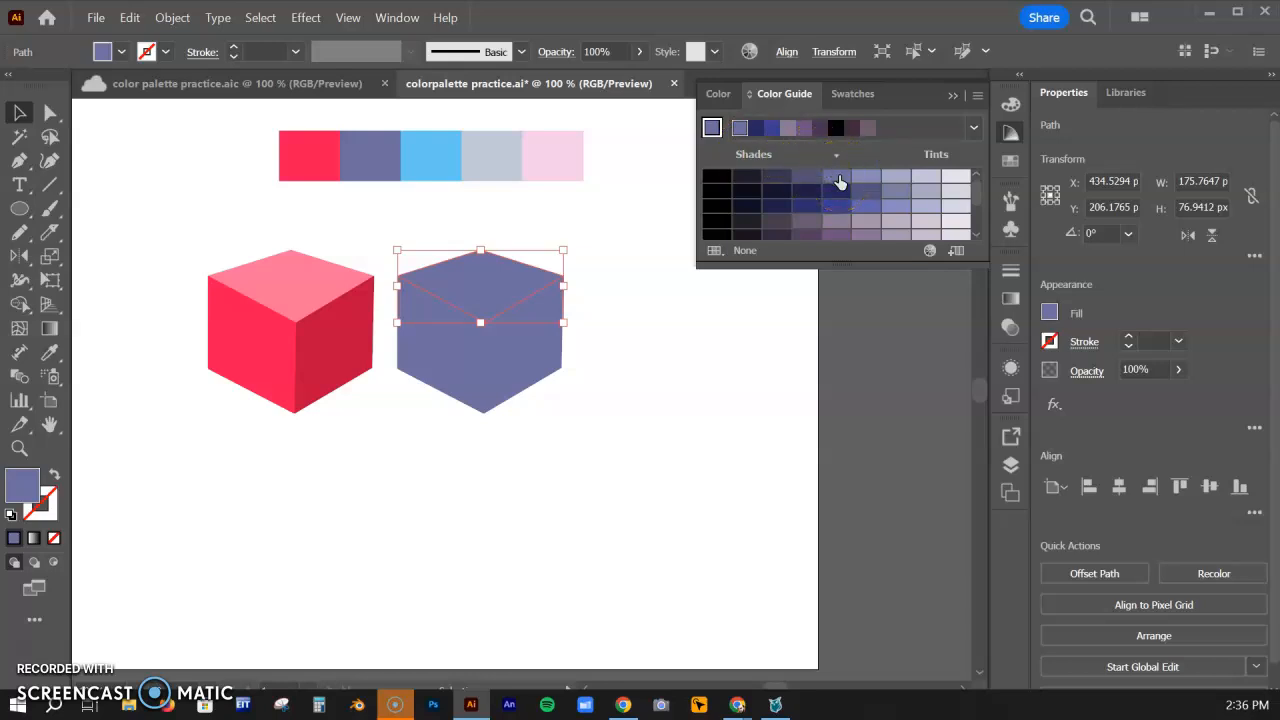
{"action": "left_click", "coordinate": [866, 178]}
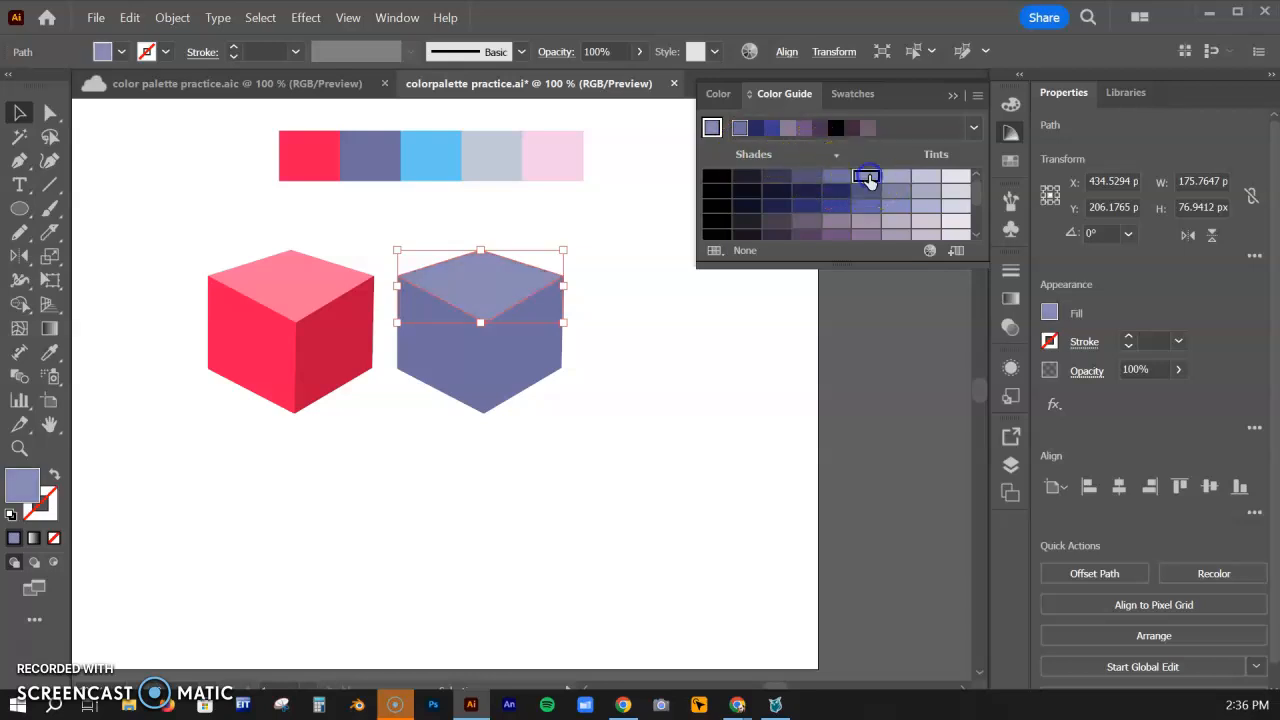
{"action": "left_click", "coordinate": [889, 181]}
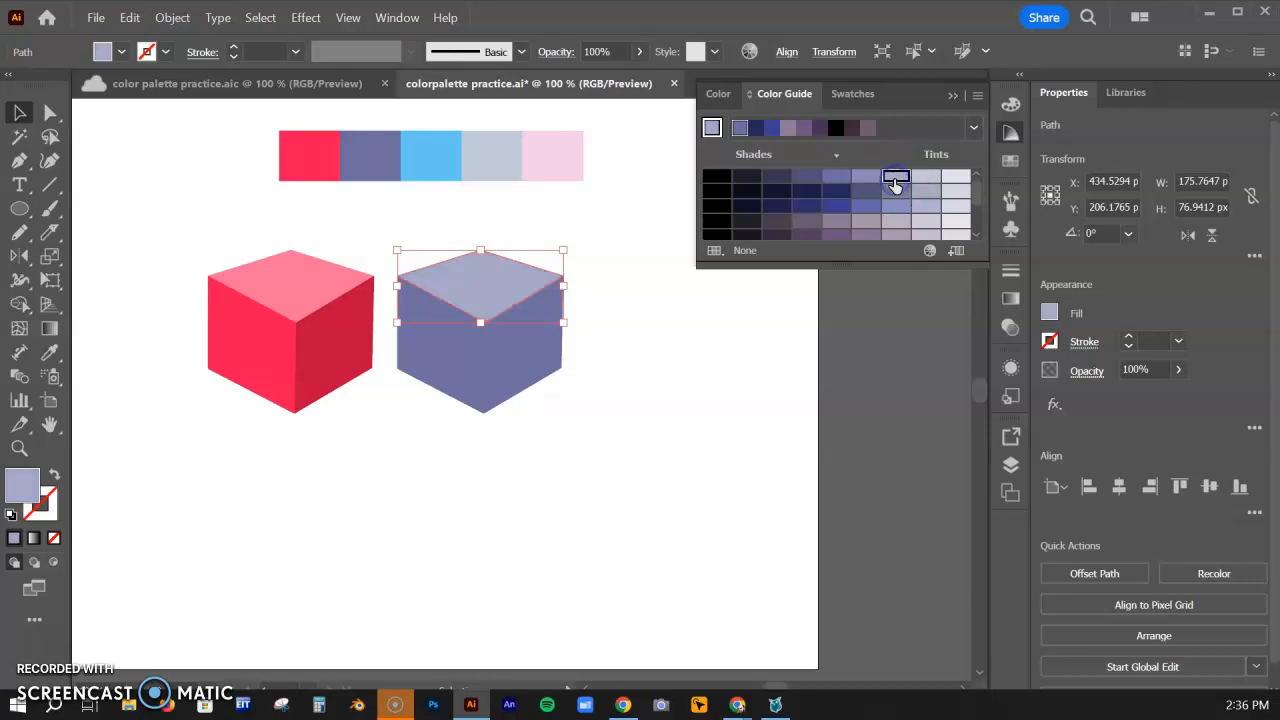
{"action": "left_click", "coordinate": [512, 351]}
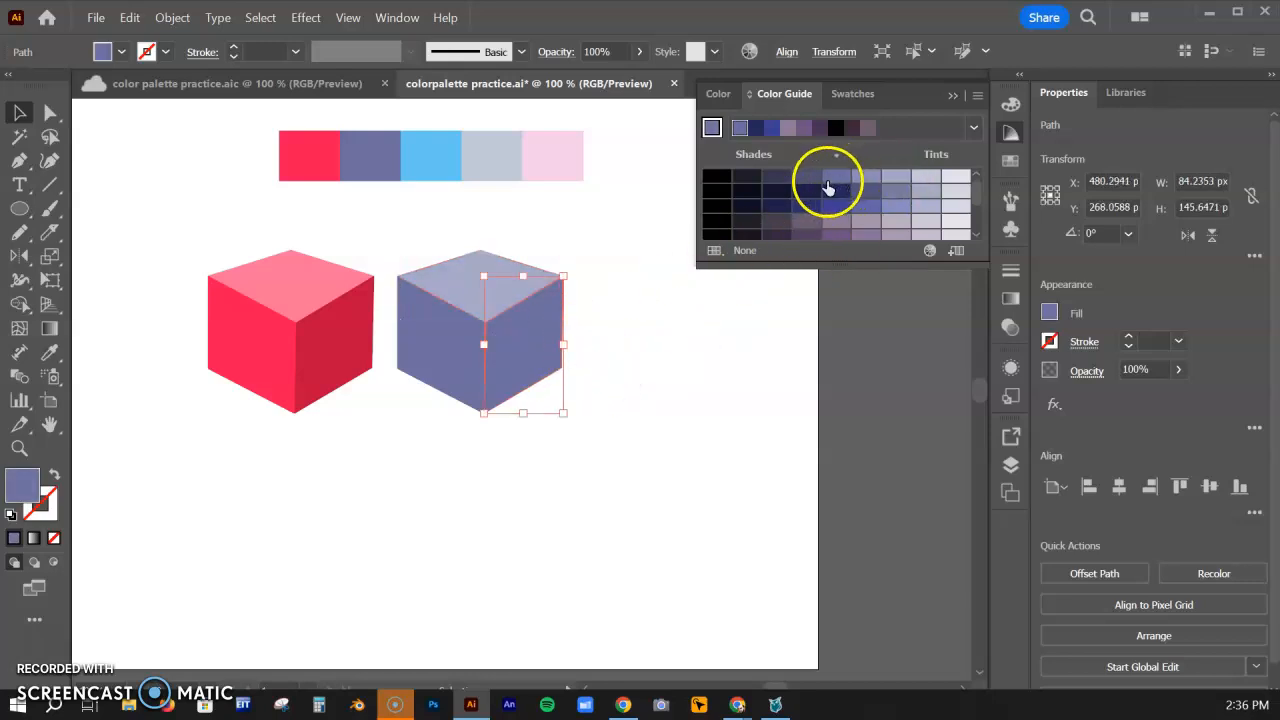
{"action": "left_click", "coordinate": [777, 178]}
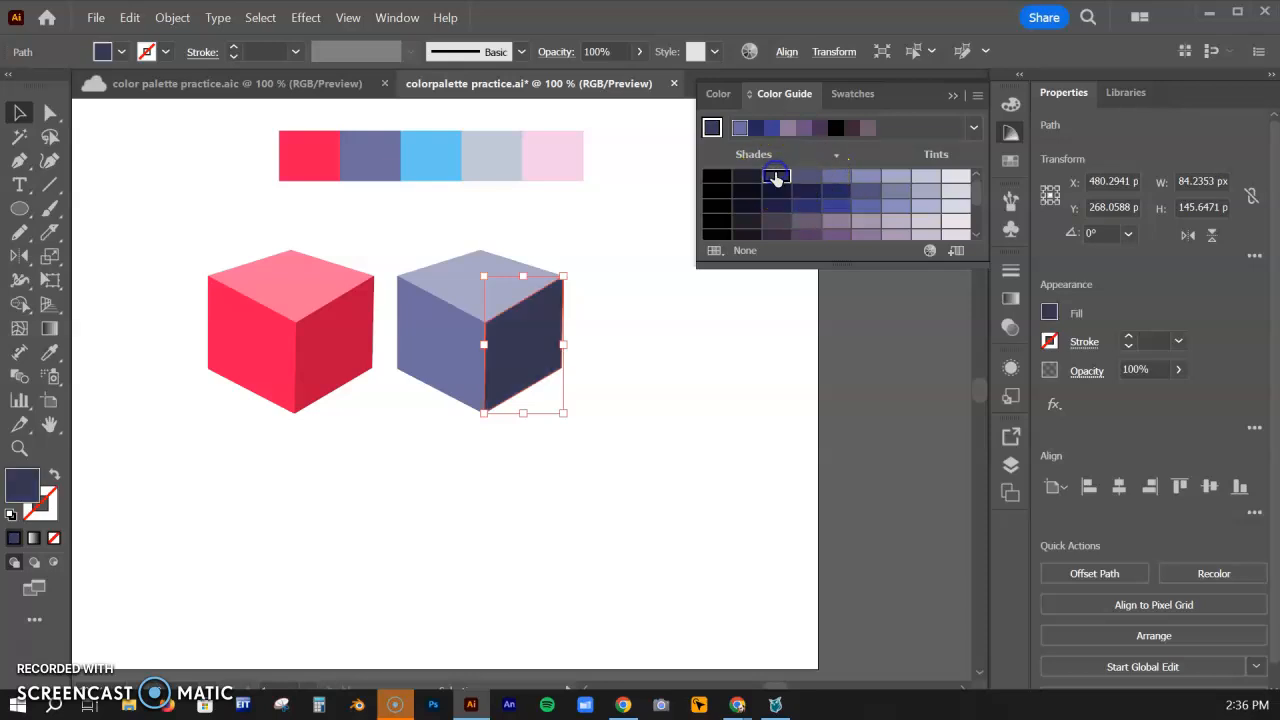
{"action": "left_click", "coordinate": [806, 178]}
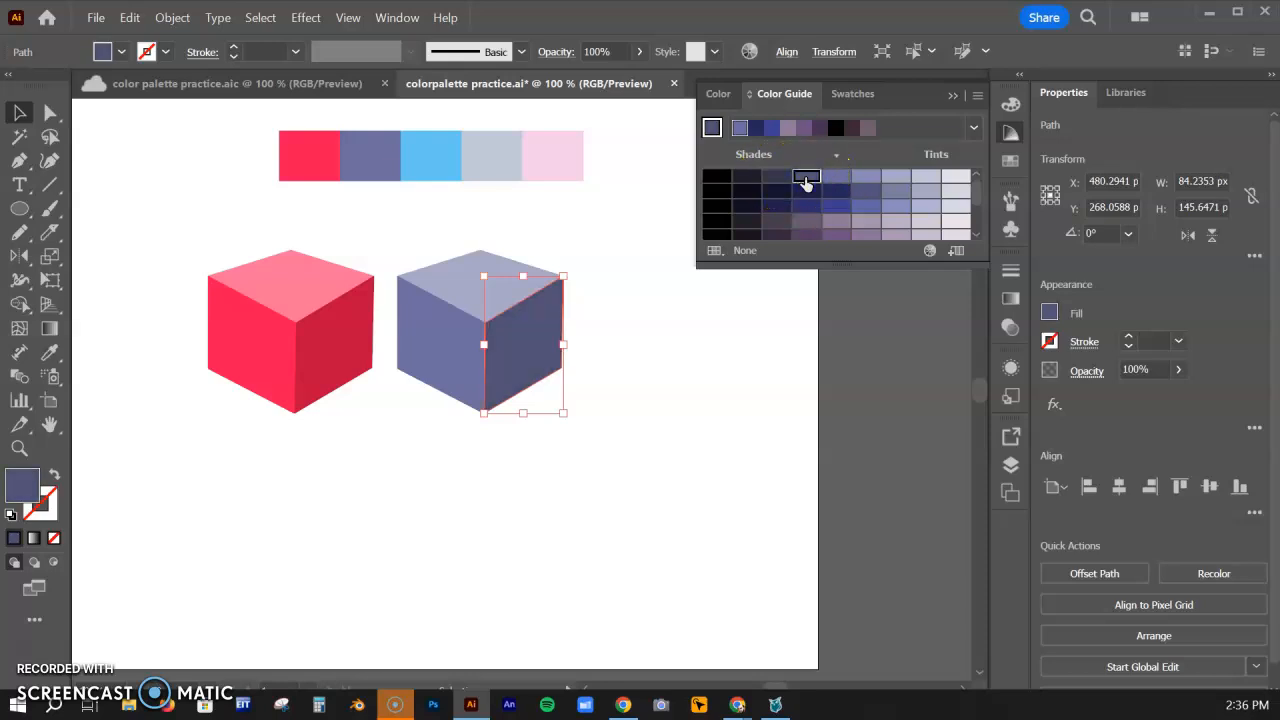
{"action": "left_click", "coordinate": [633, 320]}
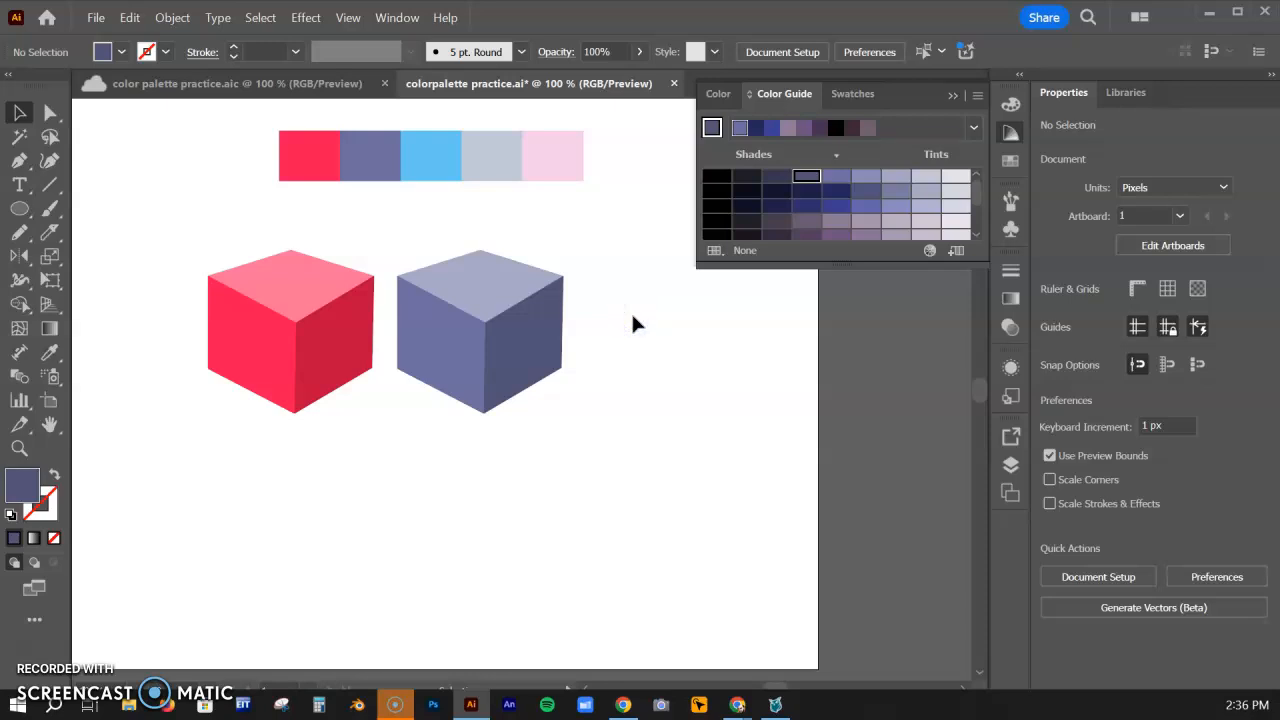
Duplicate the purple cube about 193 px to its right and fill the copy with the palette's bright blue swatch using the Eyedropper tool
{"action": "left_click_drag", "start_coordinate": [618, 420], "coordinate": [437, 246]}
{"action": "left_click", "coordinate": [458, 320]}
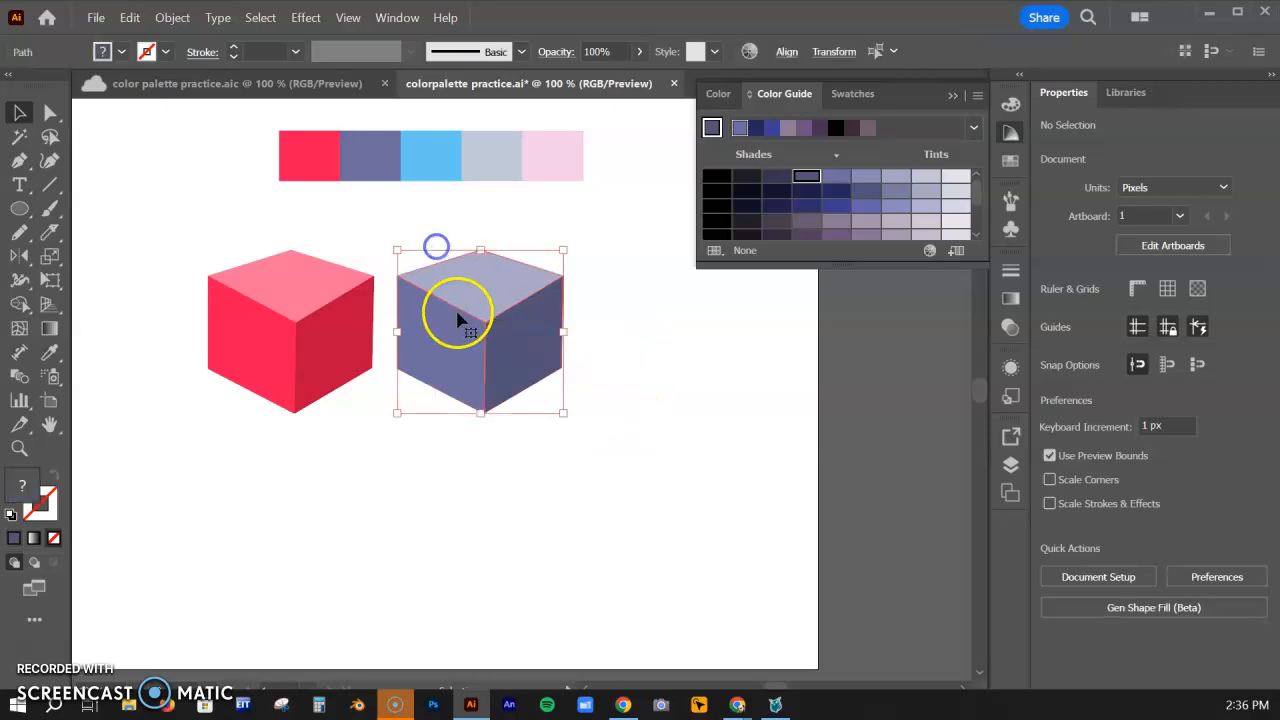
{"action": "left_click_drag", "start_coordinate": [473, 300], "coordinate": [655, 318]}
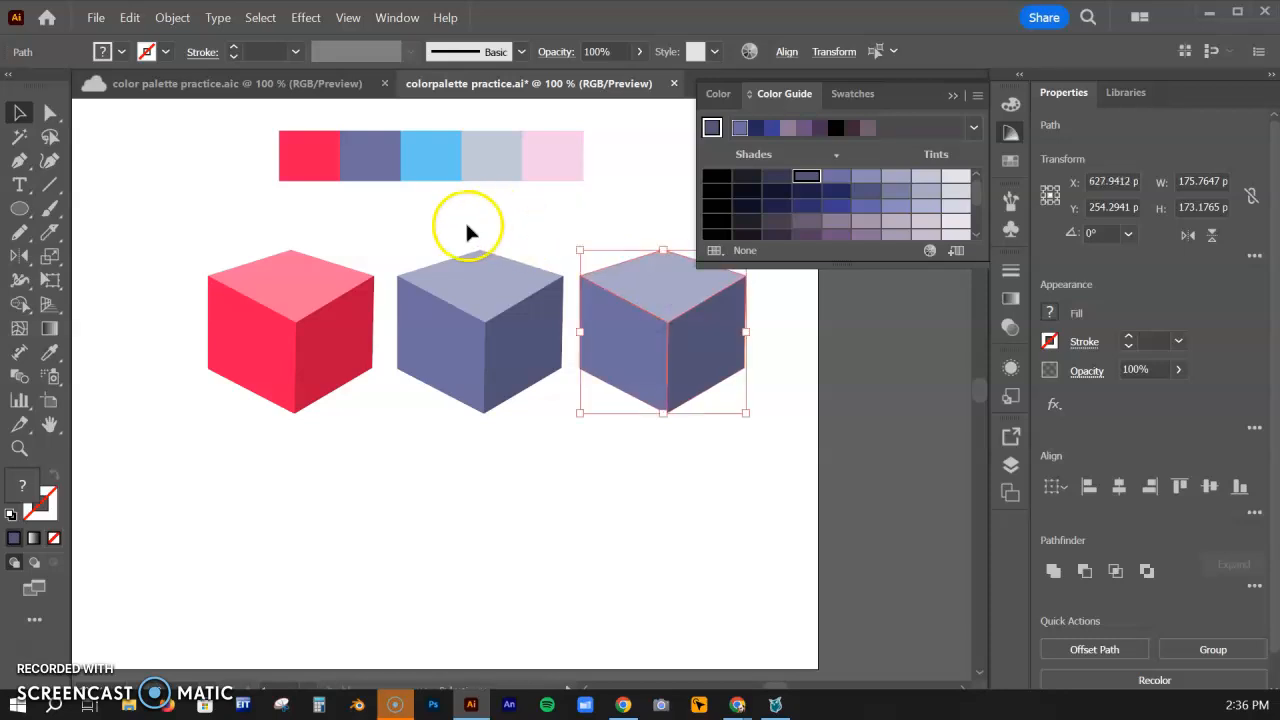
{"action": "key", "text": "i"}
{"action": "left_click", "coordinate": [443, 157]}
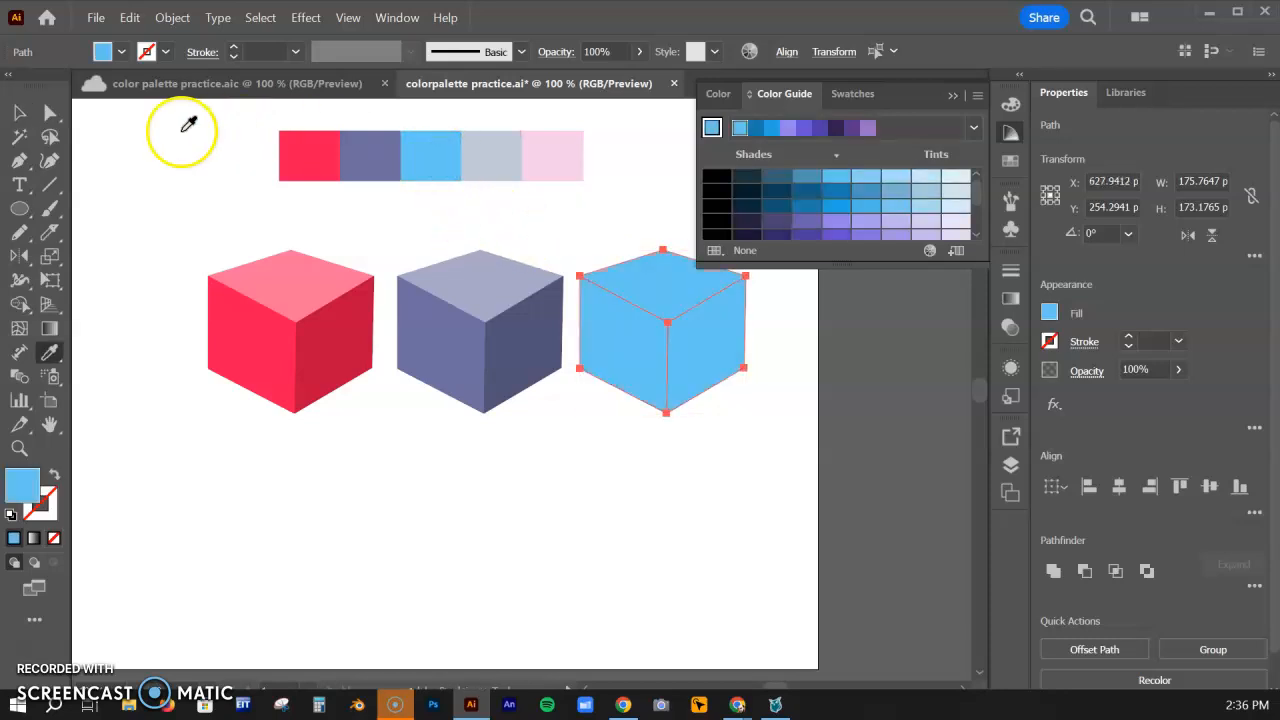
{"action": "left_click", "coordinate": [20, 112]}
{"action": "left_click", "coordinate": [550, 205]}
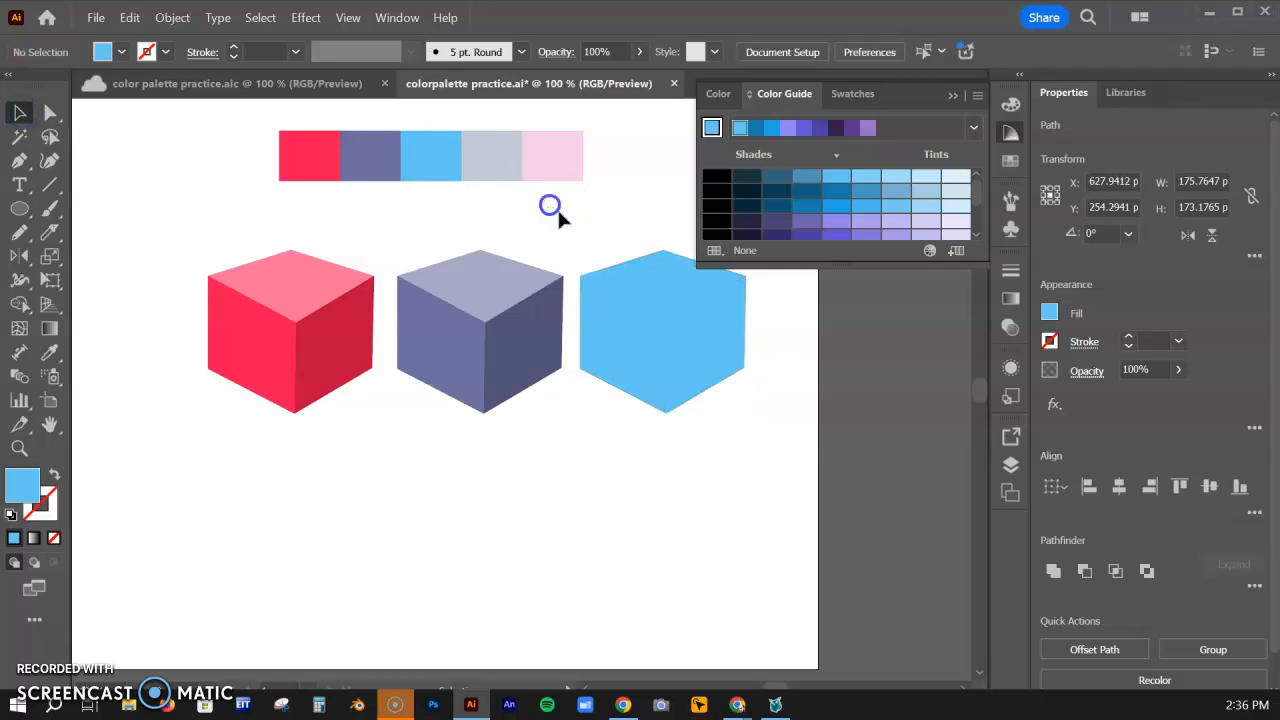
Fill the blue cube's top face with the Color Guide tint three steps lighter than the base blue
{"action": "left_click", "coordinate": [655, 290]}
{"action": "left_click", "coordinate": [712, 128]}
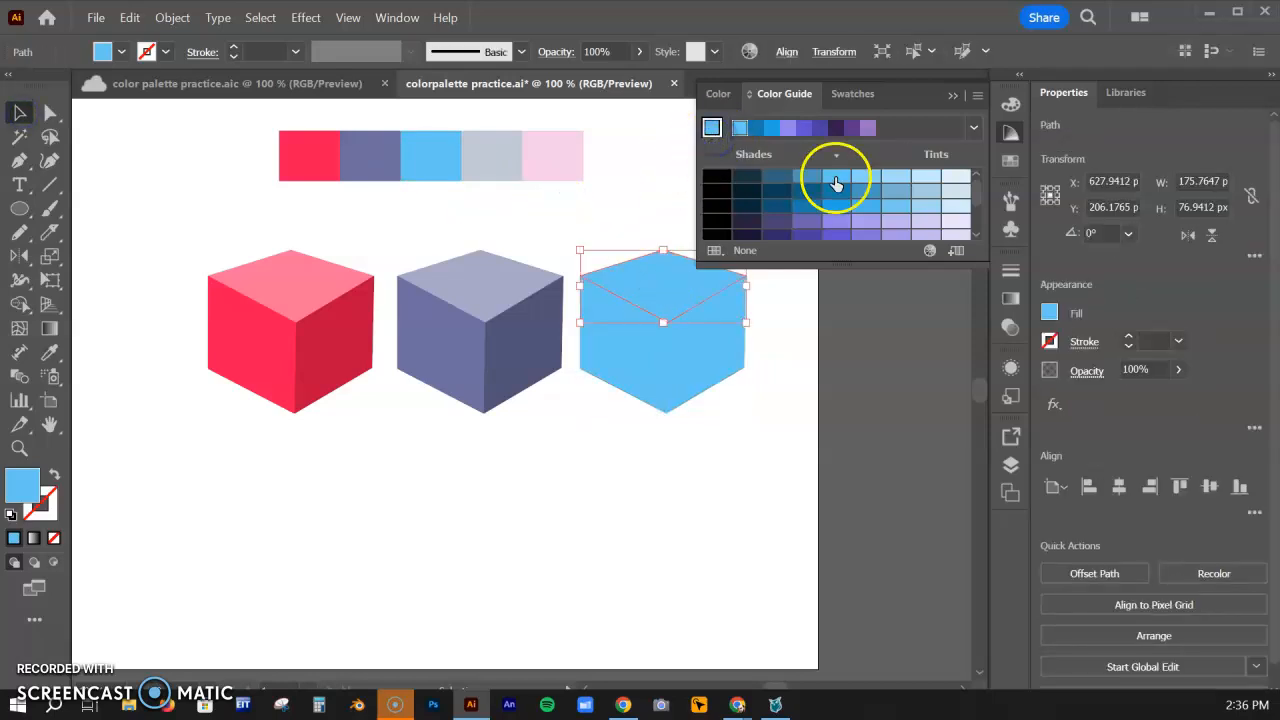
{"action": "left_click", "coordinate": [868, 178]}
{"action": "left_click", "coordinate": [895, 180]}
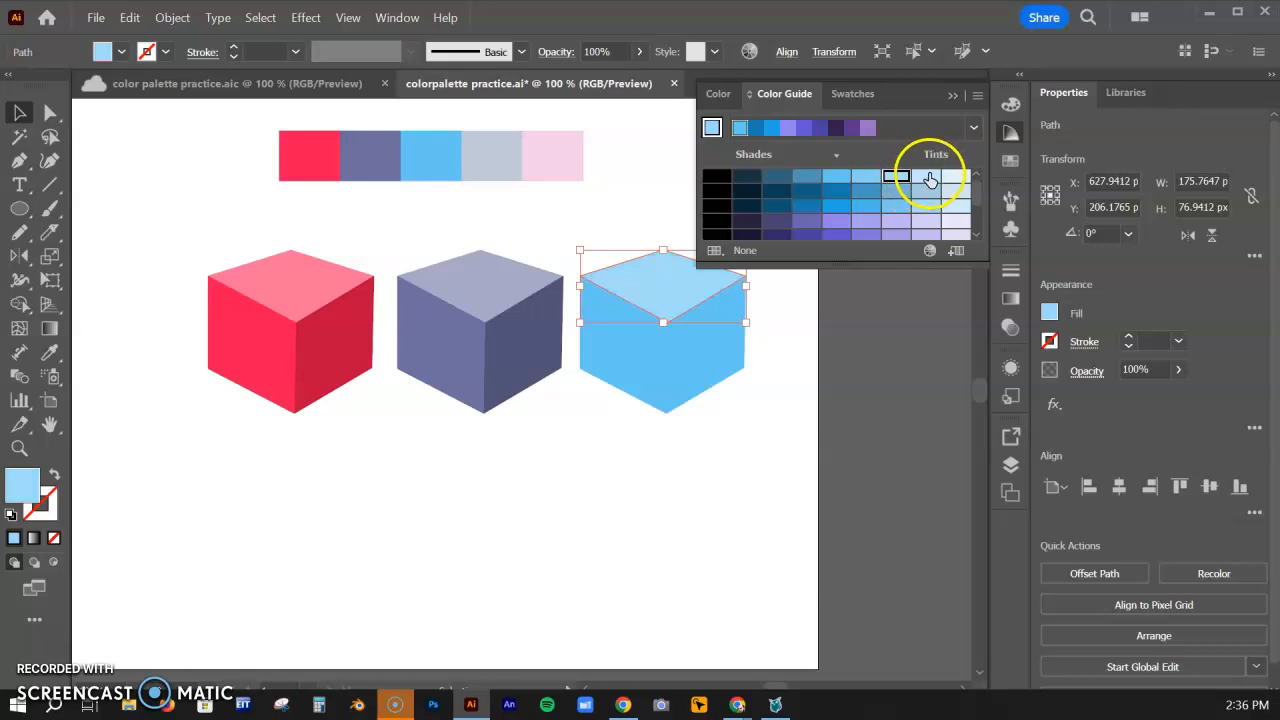
{"action": "left_click", "coordinate": [927, 179]}
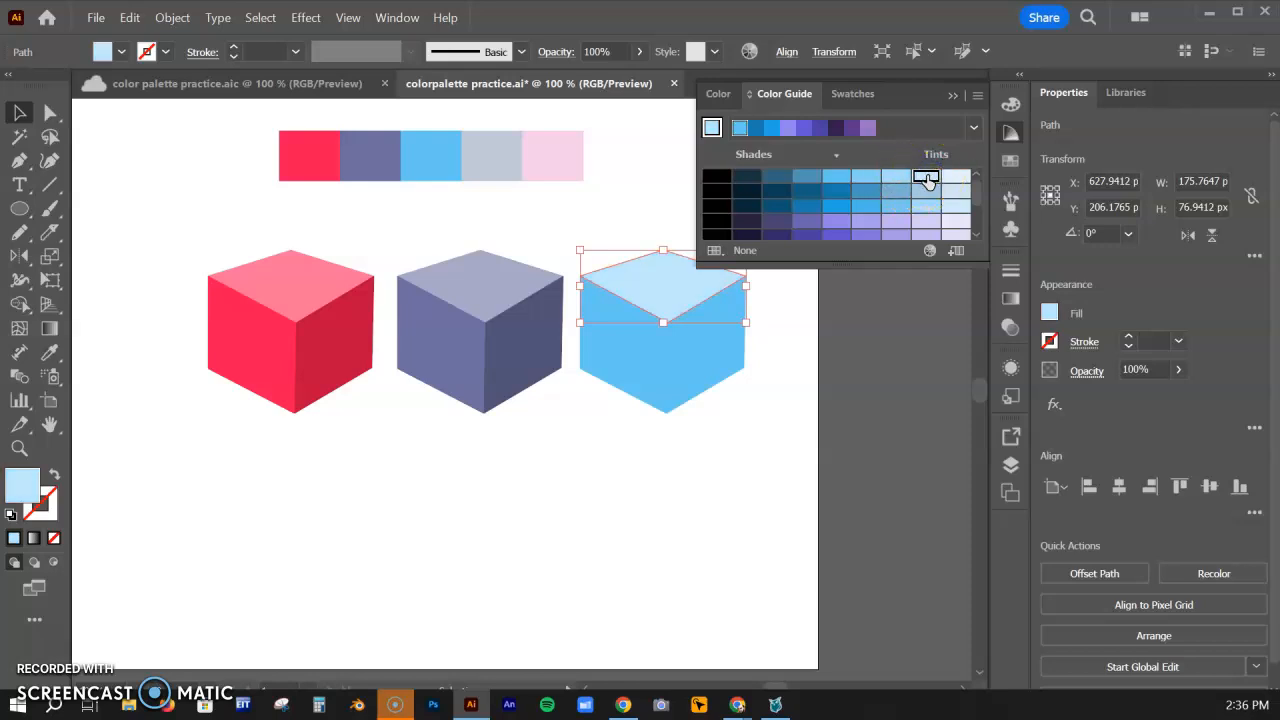
Fill the blue cube's right face with the Color Guide shade one step darker than the base blue
{"action": "left_click", "coordinate": [714, 357]}
{"action": "left_click", "coordinate": [807, 179]}
{"action": "left_click", "coordinate": [780, 189]}
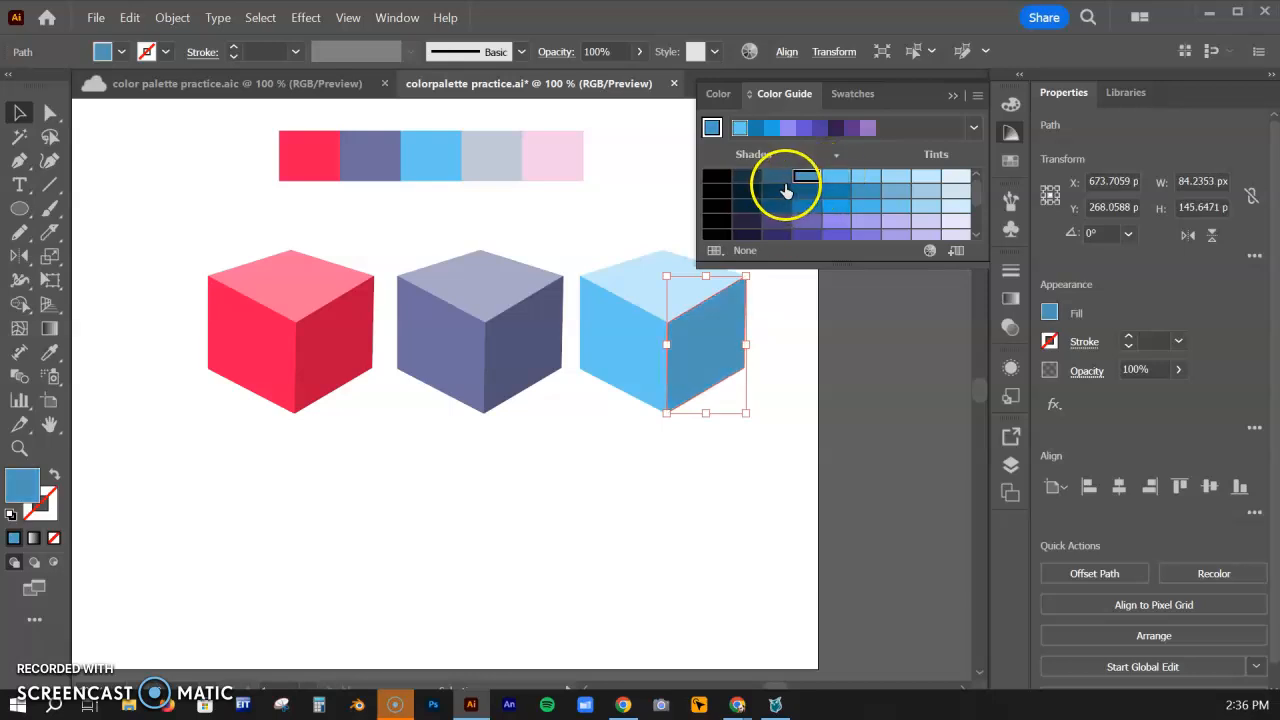
{"action": "left_click", "coordinate": [808, 178]}
{"action": "left_click", "coordinate": [777, 178]}
{"action": "left_click", "coordinate": [803, 179]}
{"action": "left_click", "coordinate": [776, 318]}
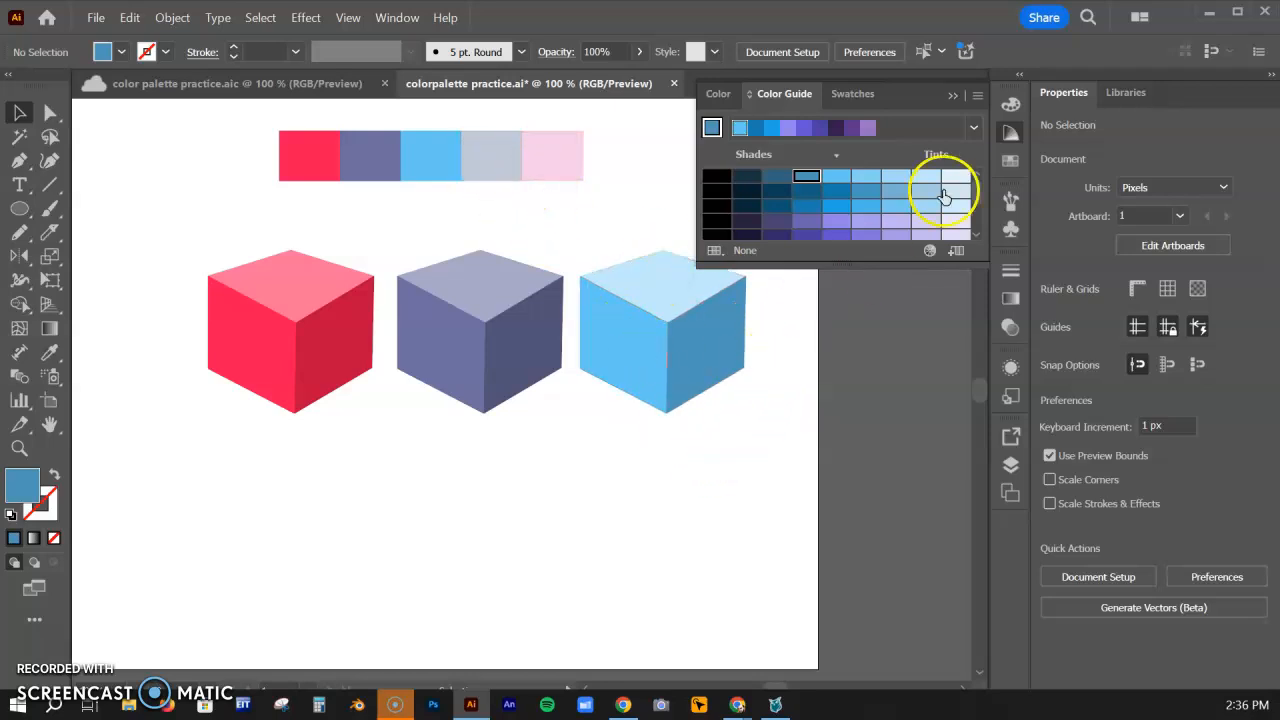
Save the colours of all three cubes as a new swatch colour group created from the selected artwork, including swatches for tints
{"action": "left_click", "coordinate": [1011, 161]}
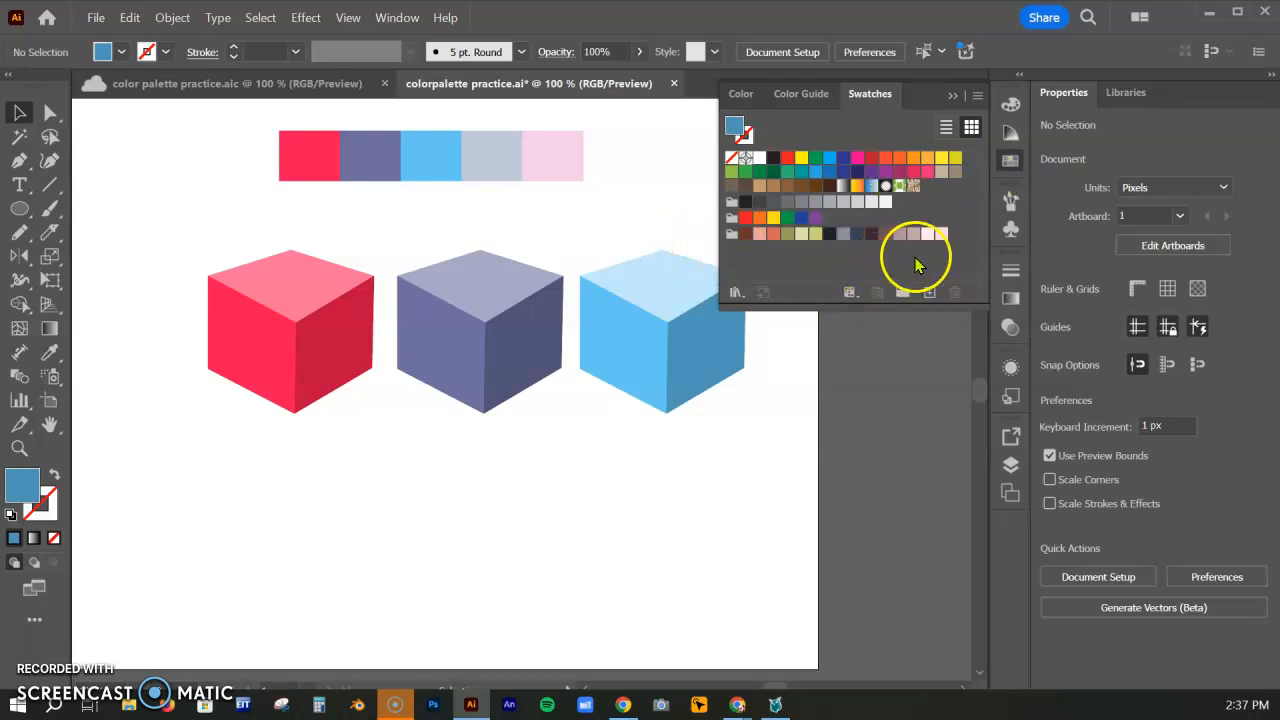
{"action": "left_click_drag", "start_coordinate": [788, 446], "coordinate": [617, 388]}
{"action": "left_click_drag", "start_coordinate": [175, 261], "coordinate": [149, 229]}
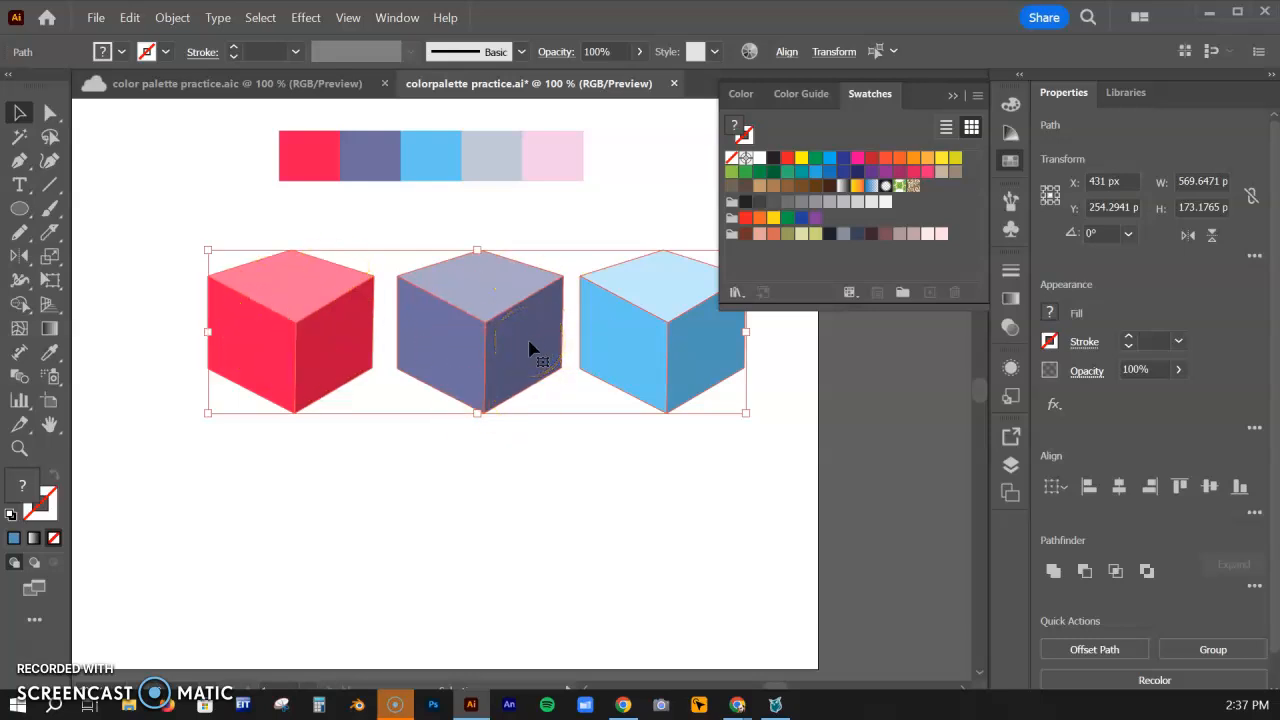
{"action": "left_click", "coordinate": [901, 300]}
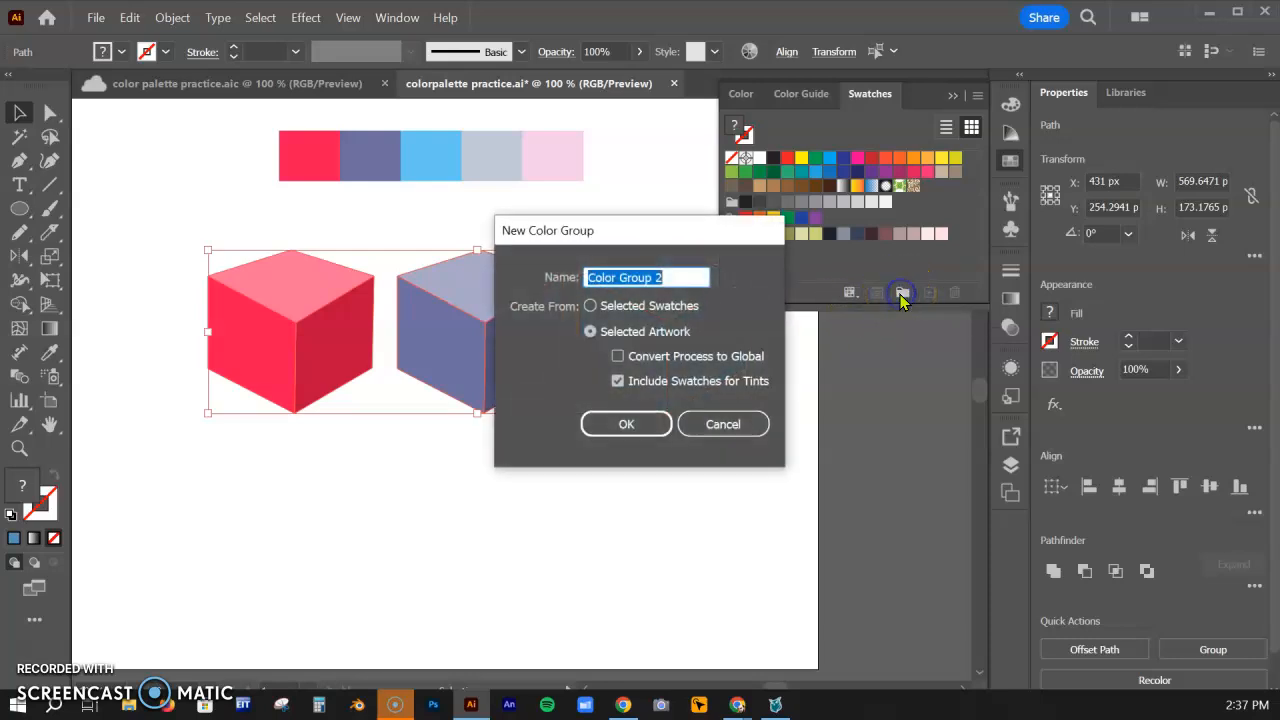
{"action": "left_click_drag", "start_coordinate": [681, 235], "coordinate": [712, 244]}
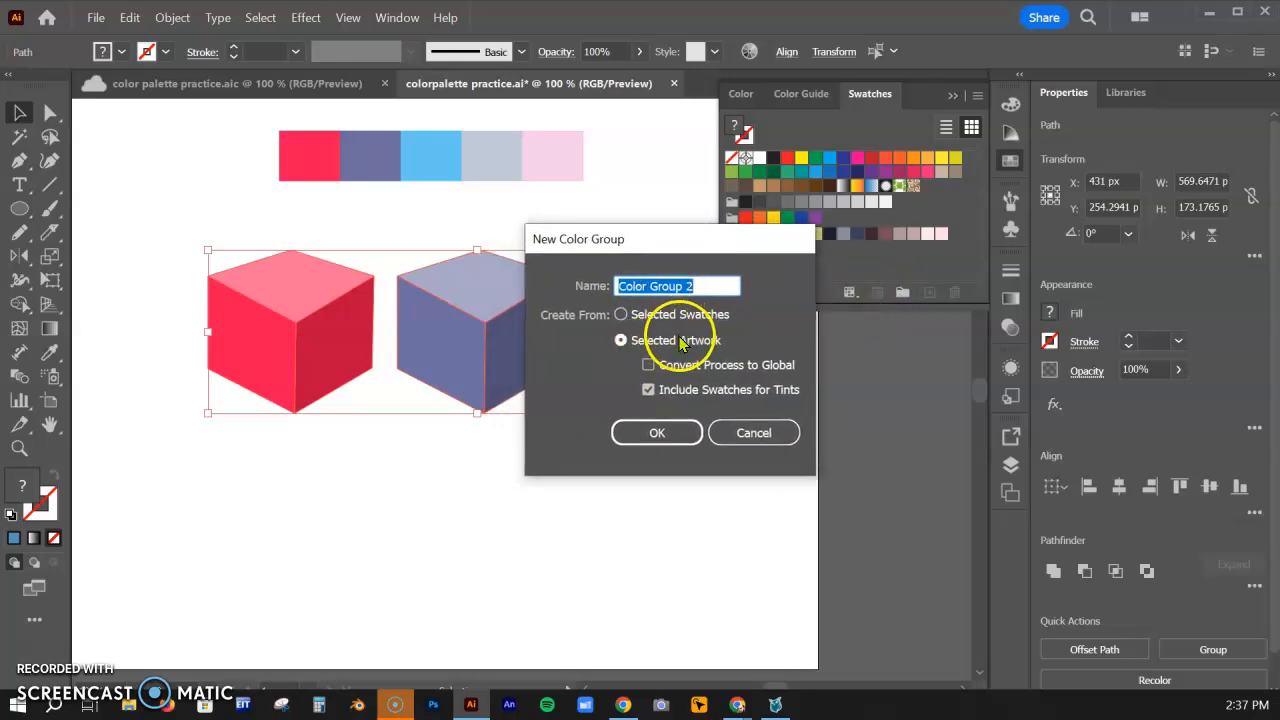
{"action": "left_click", "coordinate": [657, 433]}
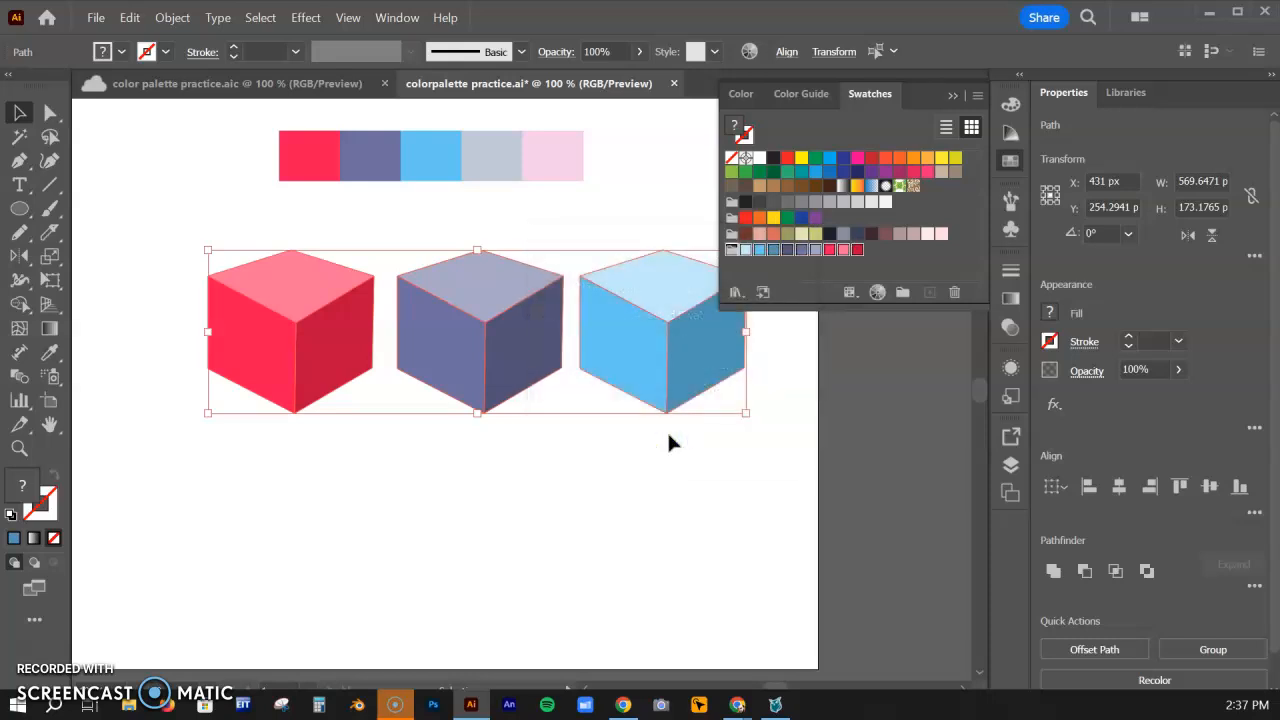
Deselect the new swatch colour group, switch to the Coolors palette in Chrome and display its export options
{"action": "left_click", "coordinate": [884, 262]}
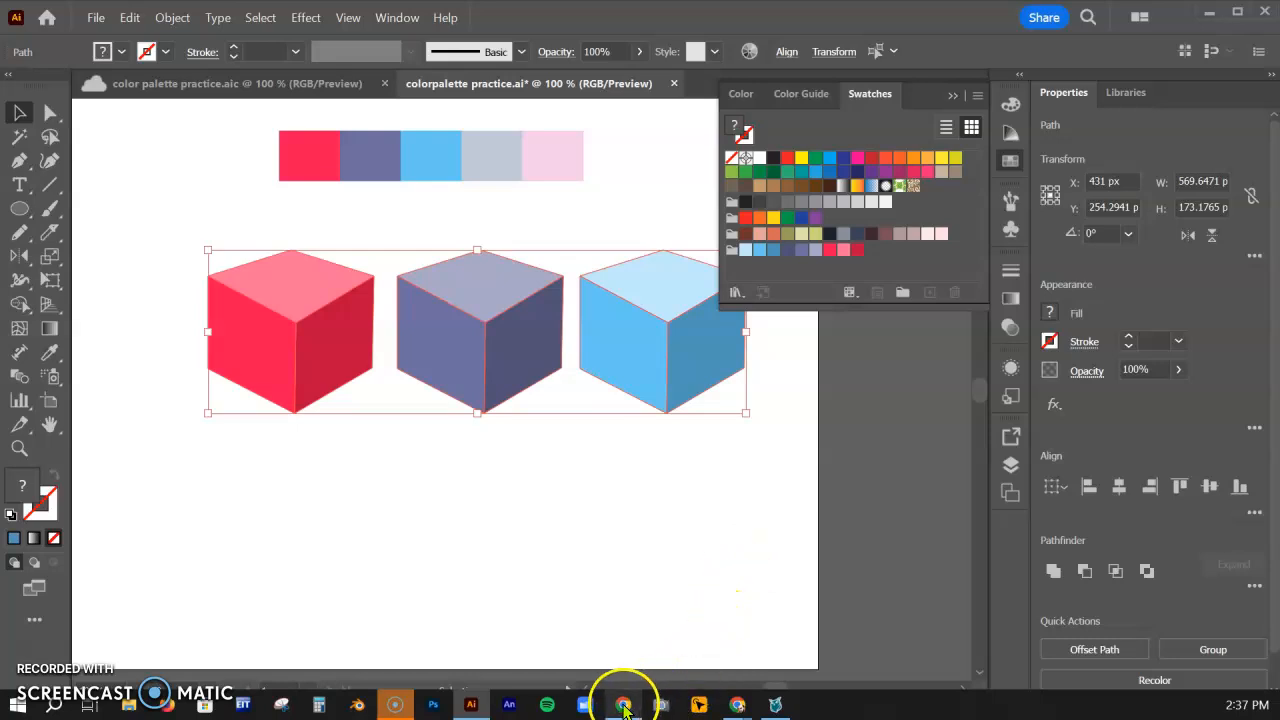
{"action": "mouse_move", "coordinate": [737, 703]}
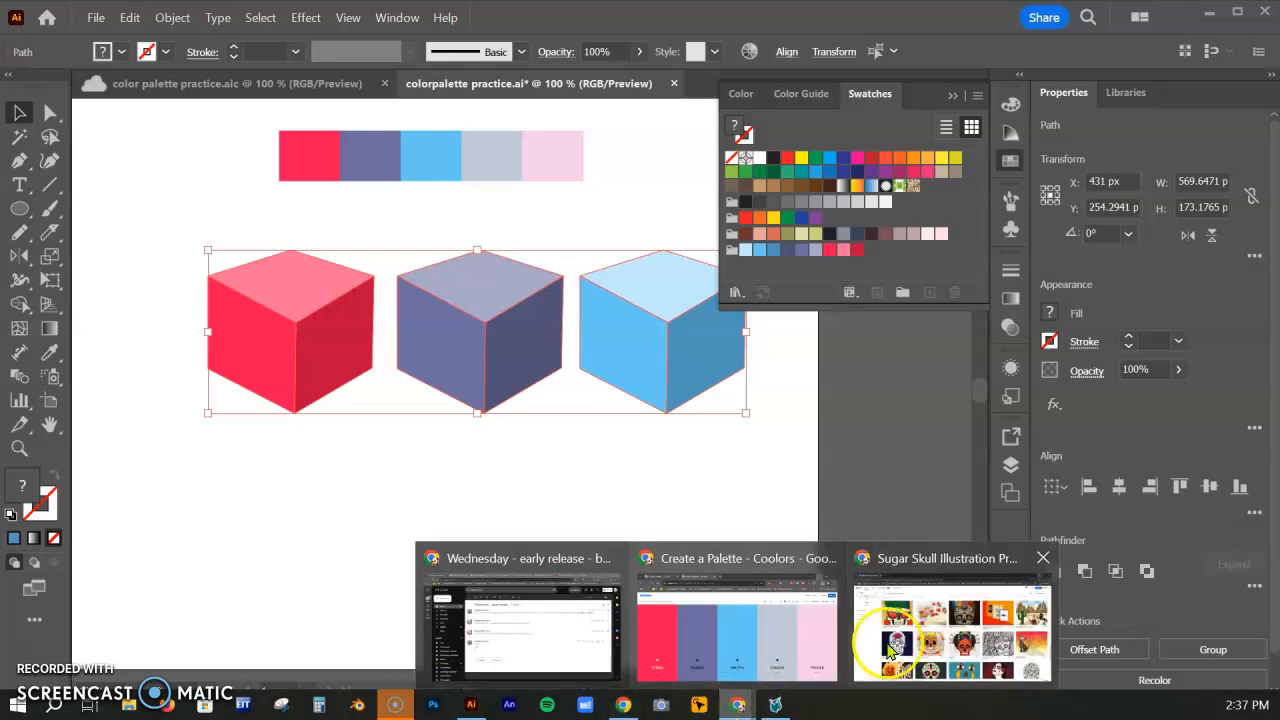
{"action": "left_click", "coordinate": [802, 650]}
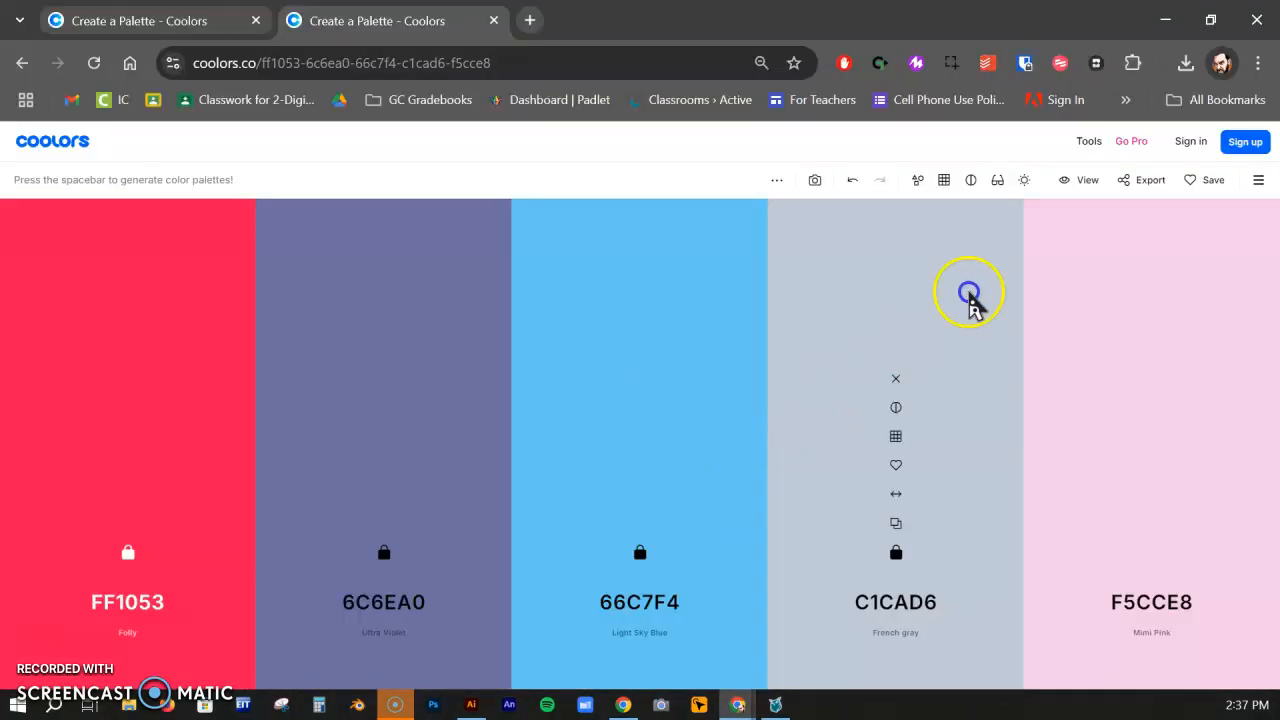
{"action": "left_click", "coordinate": [1143, 180]}
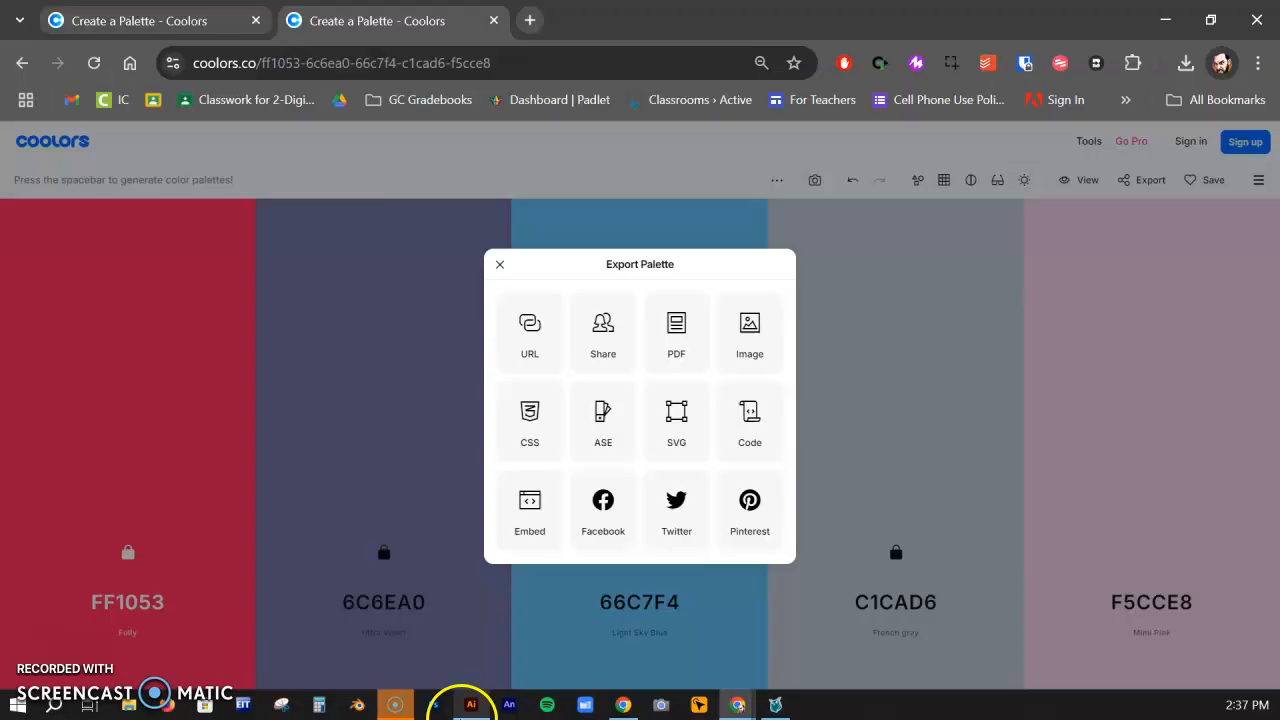
Switch back to Illustrator and review the Color Guide's shades and tints and the saved colour group in the swatches
{"action": "left_click", "coordinate": [469, 705]}
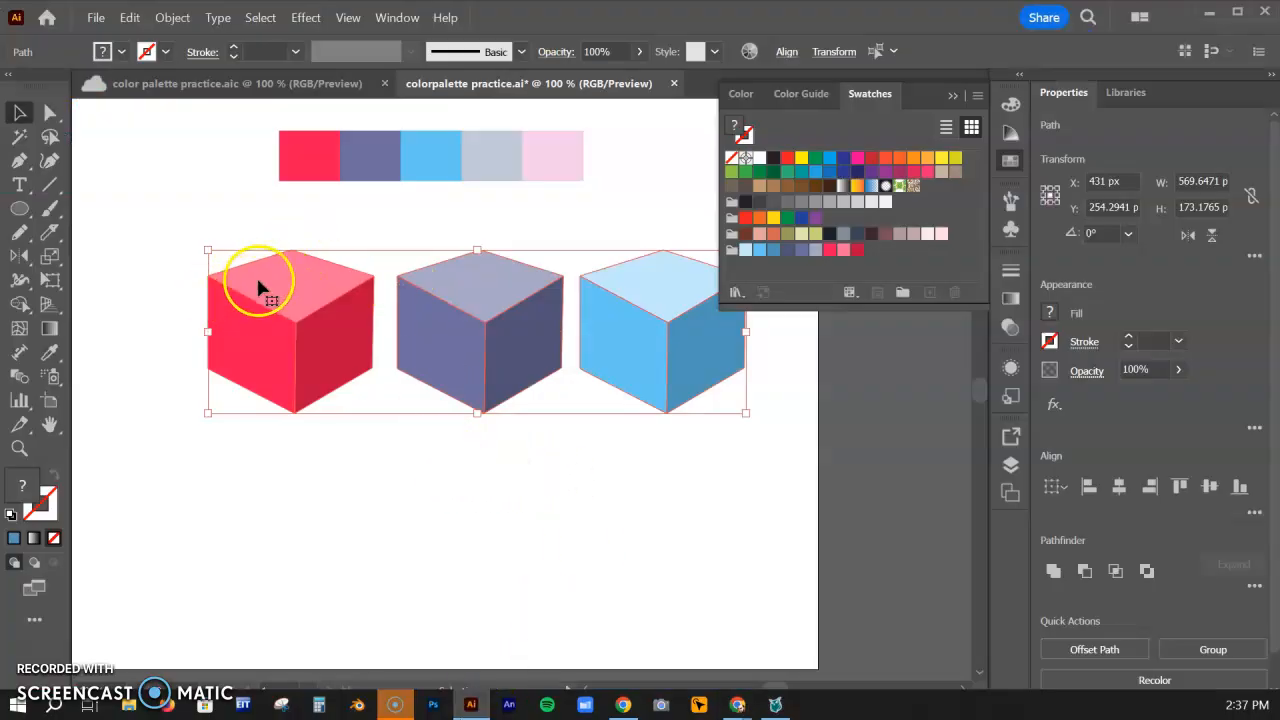
{"action": "left_click", "coordinate": [1011, 132]}
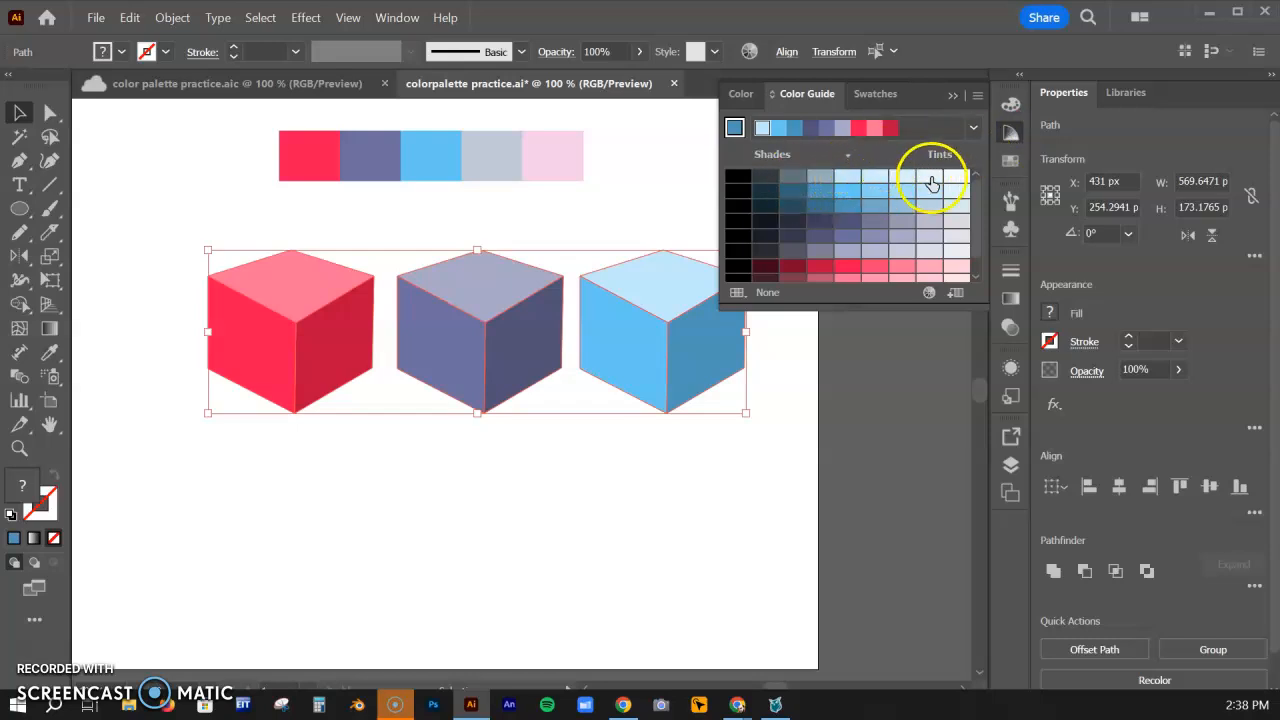
{"action": "left_click", "coordinate": [1011, 163]}
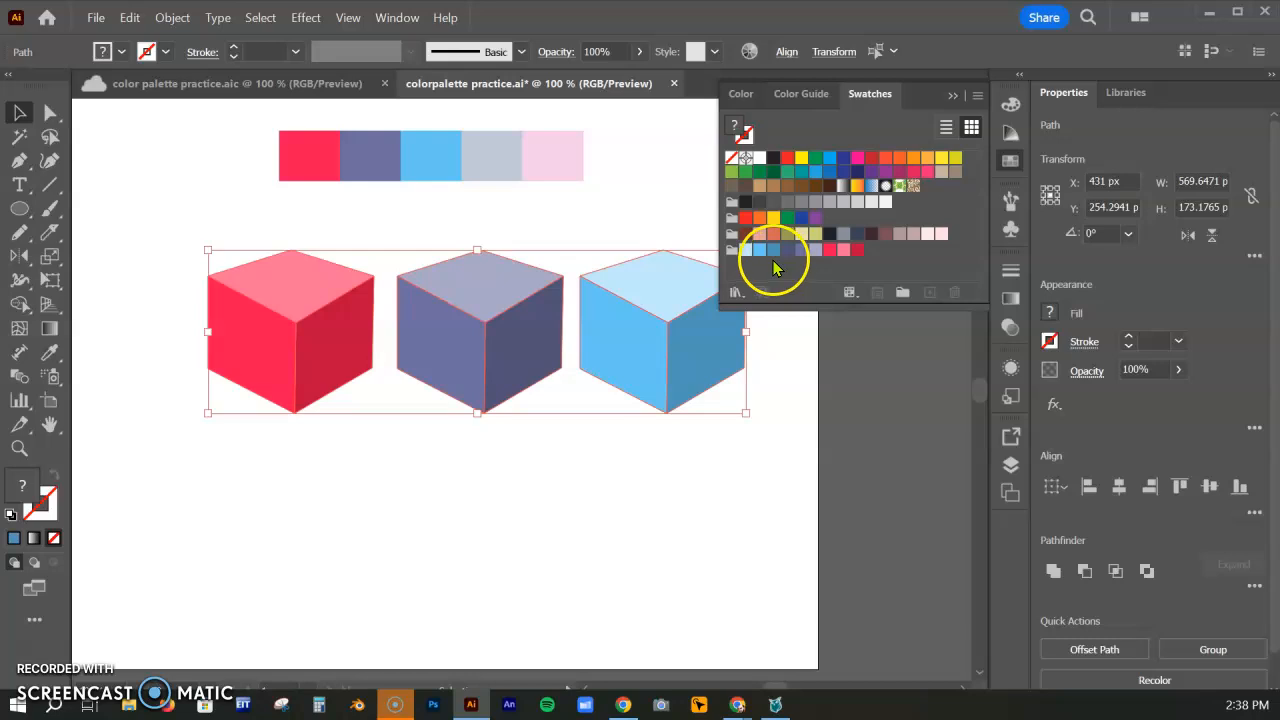